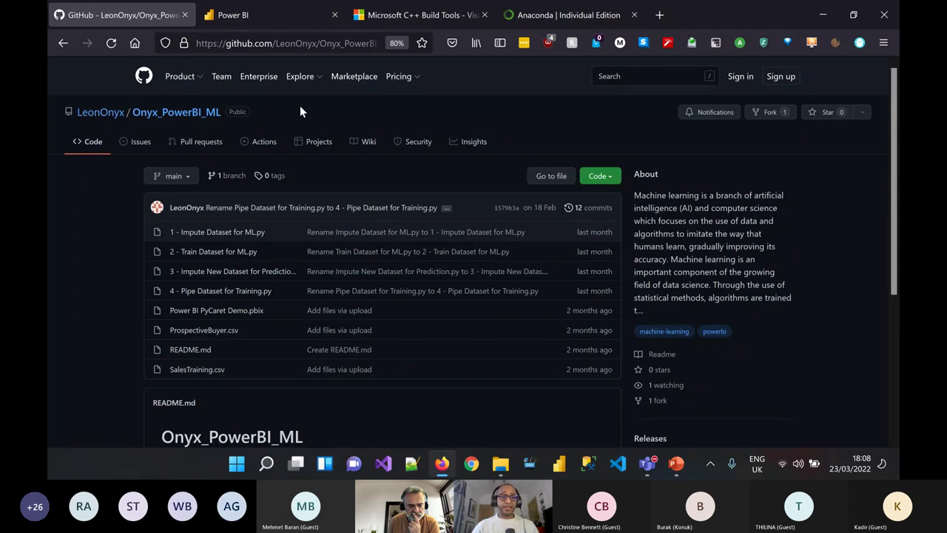
- Select the web address of the Onyx_PowerBI_ML repository page in Firefox
left_click(305, 44)
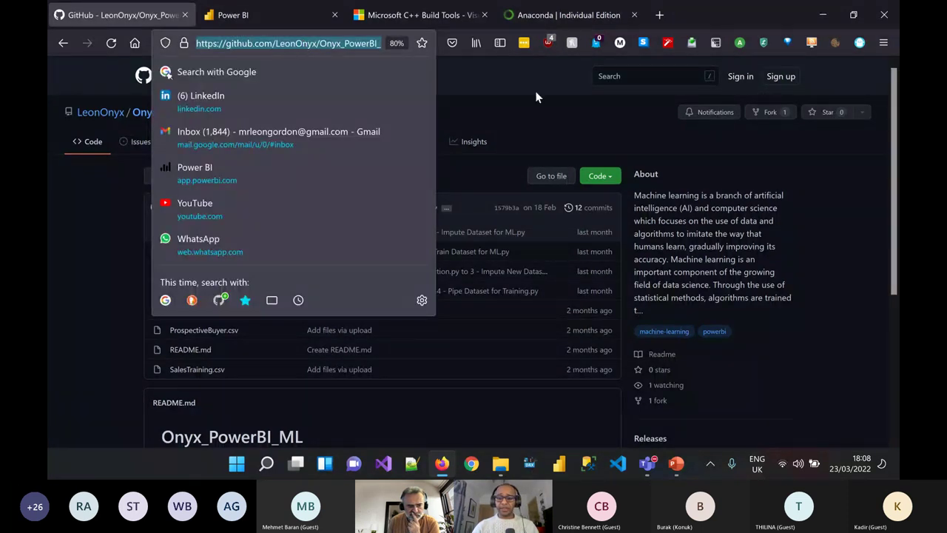
- Paste the Onyx_PowerBI_ML repository link into a Teams meeting chat message, then return to Firefox
left_click(545, 117)
mouse_move(655, 468)
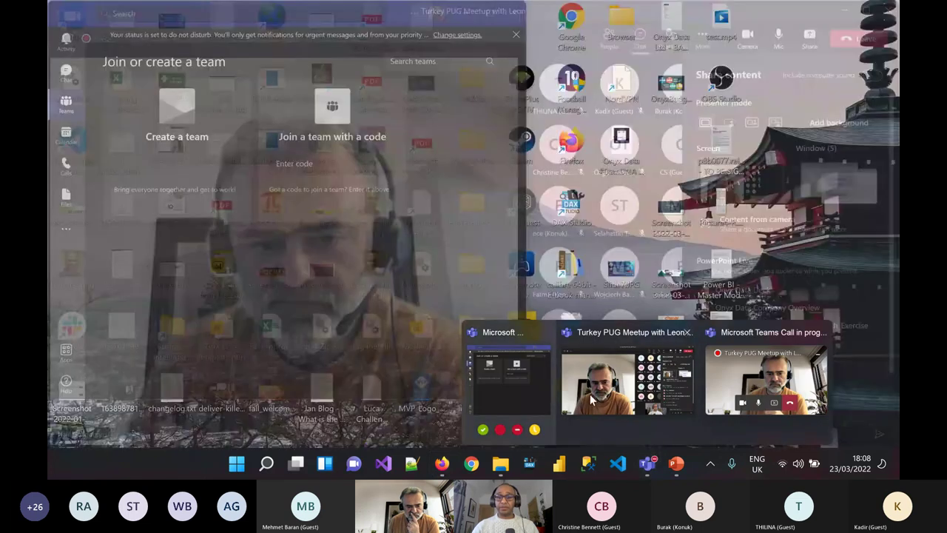
left_click(590, 393)
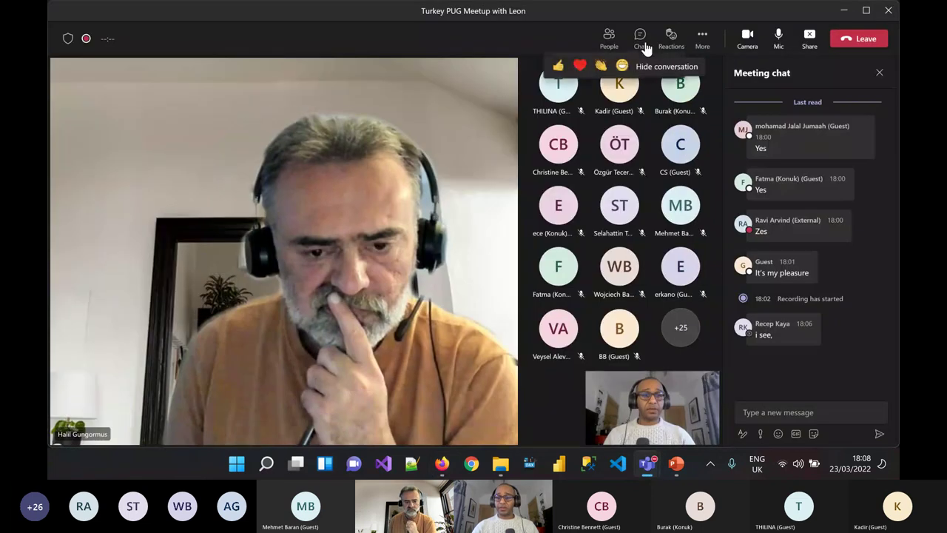
left_click(800, 416)
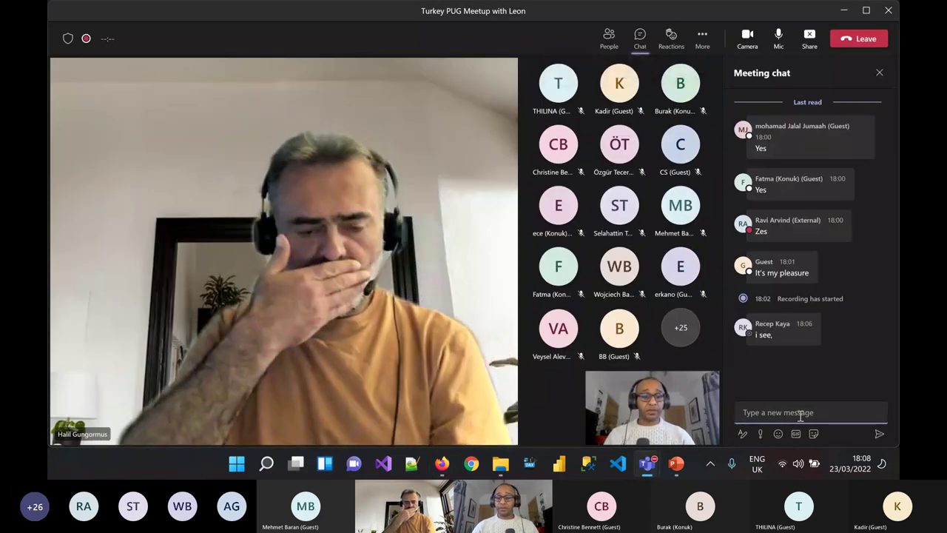
type("https://github.com/LeonOnyx/Onyx_PowerBI_ML")
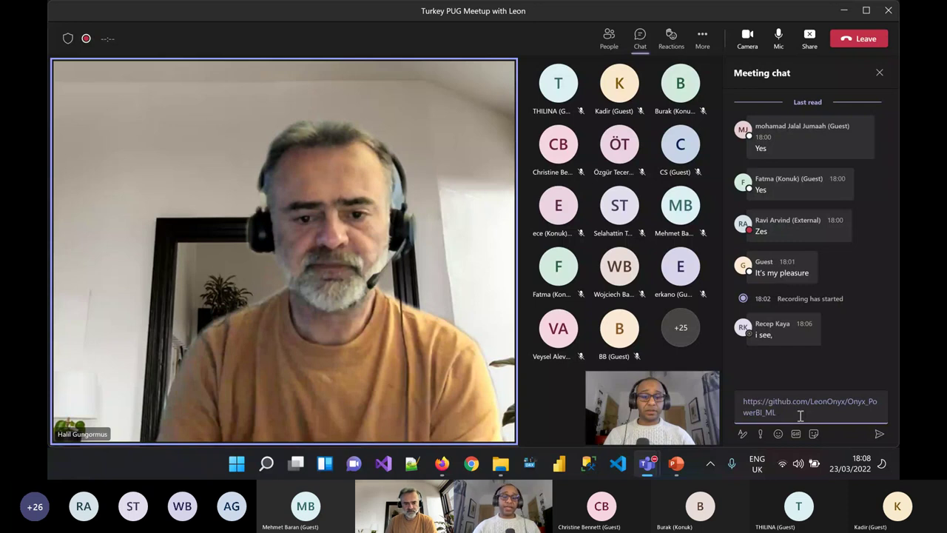
key("alt+Tab")
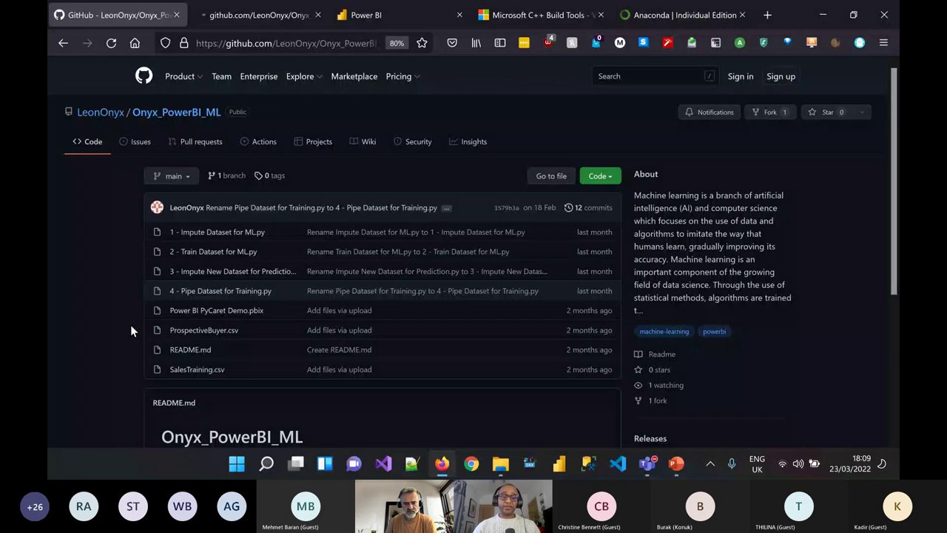
- Open ProspectiveBuyer.csv in a background tab and scroll through the SalesTraining.csv customer table
right_click(201, 333)
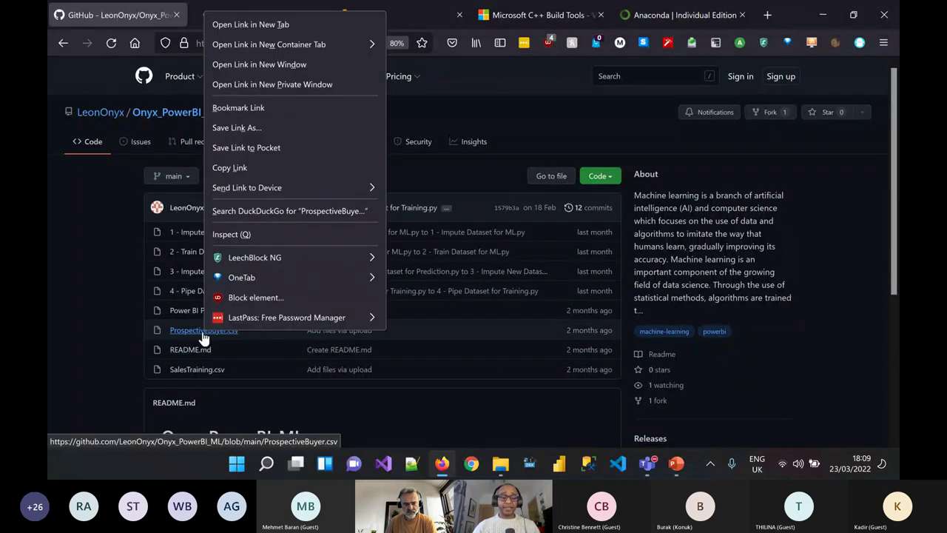
left_click(314, 31)
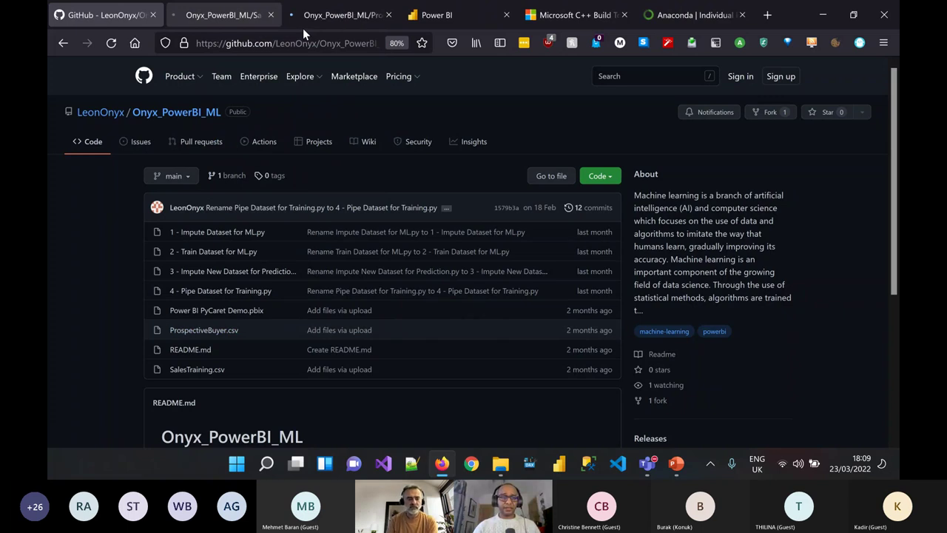
key("ctrl+Tab")
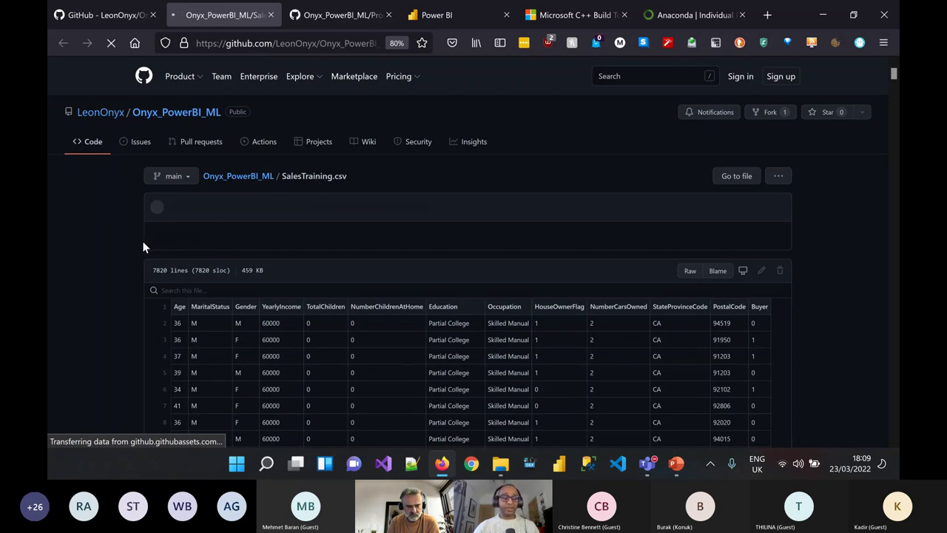
scroll(143, 247, "down", 1)
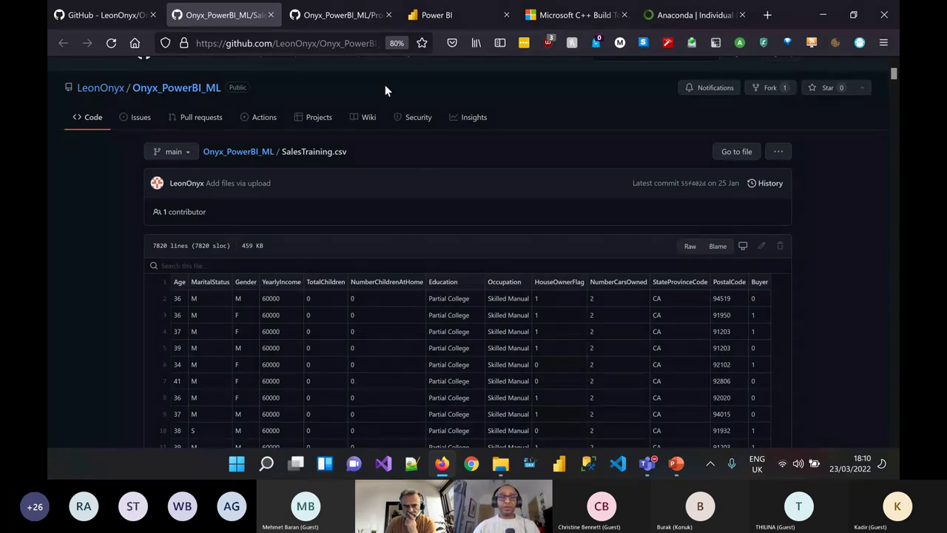
- Scroll the ProspectiveBuyer.csv table down and right to its City and PostalCode columns
left_click(347, 17)
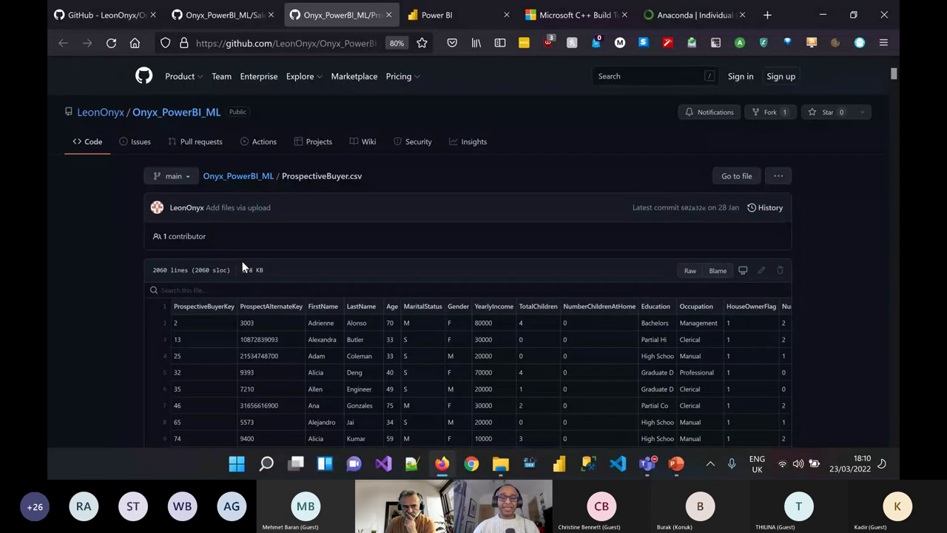
scroll(243, 267, "down", 1)
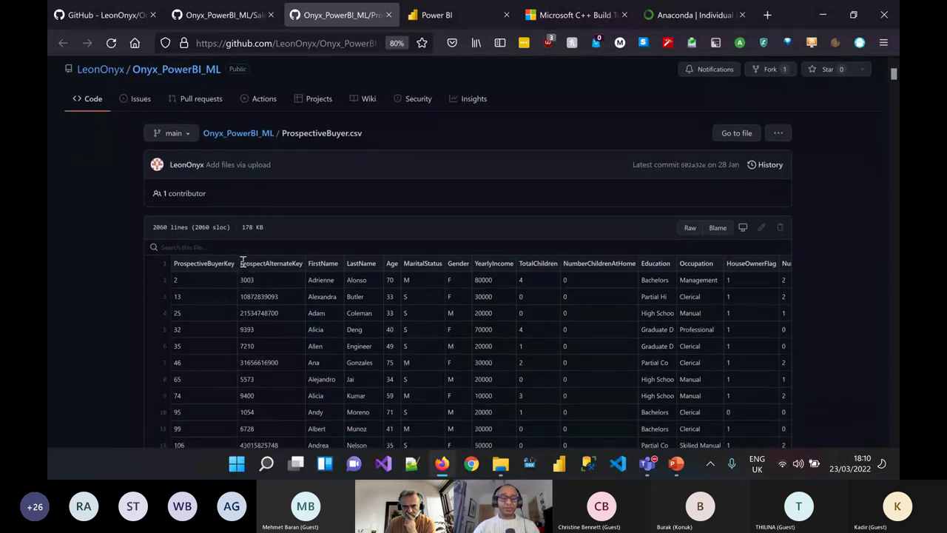
scroll(242, 261, "down", 1)
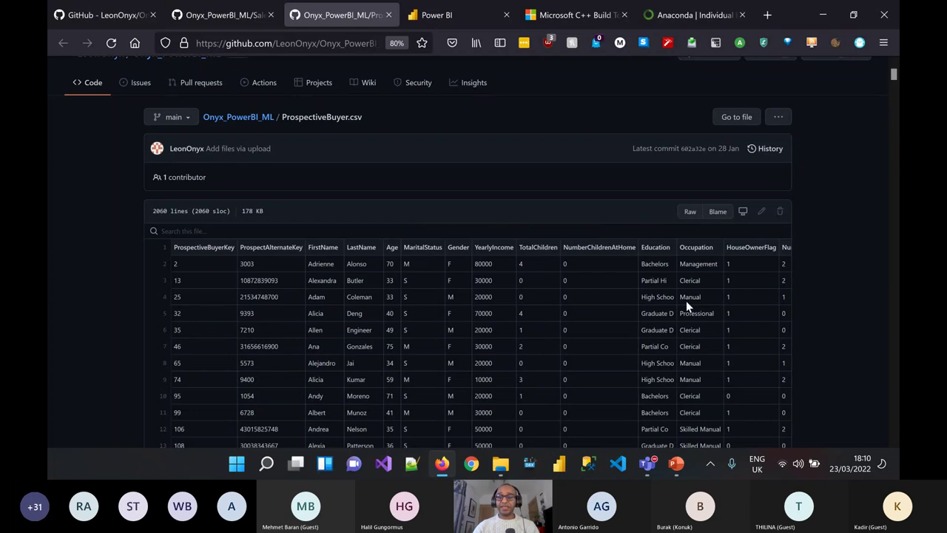
scroll(686, 303, "right", 3)
scroll(686, 300, "right", 3)
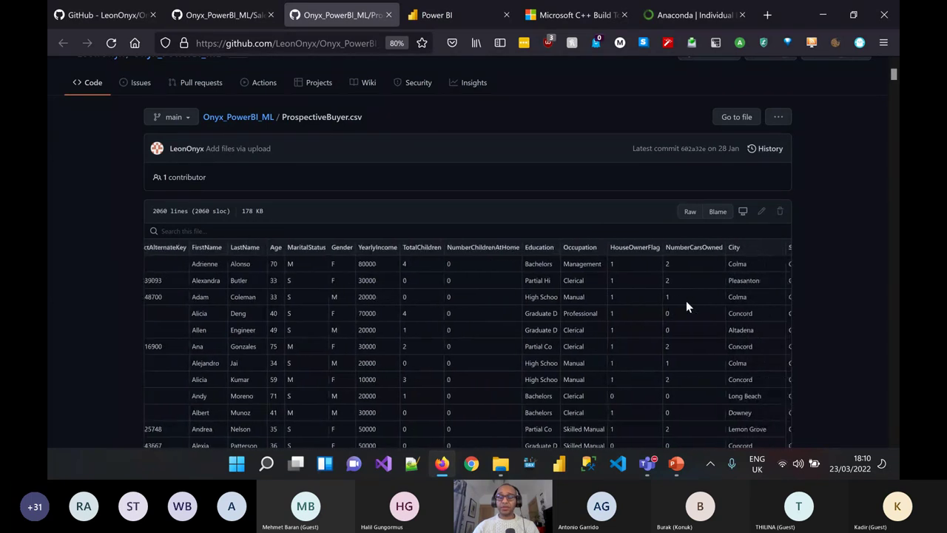
scroll(686, 300, "right", 3)
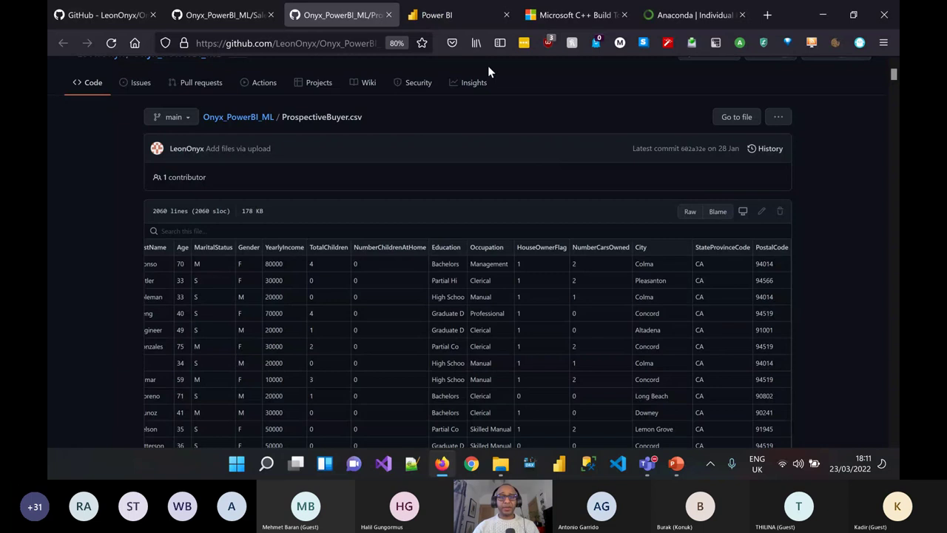
left_click(454, 15)
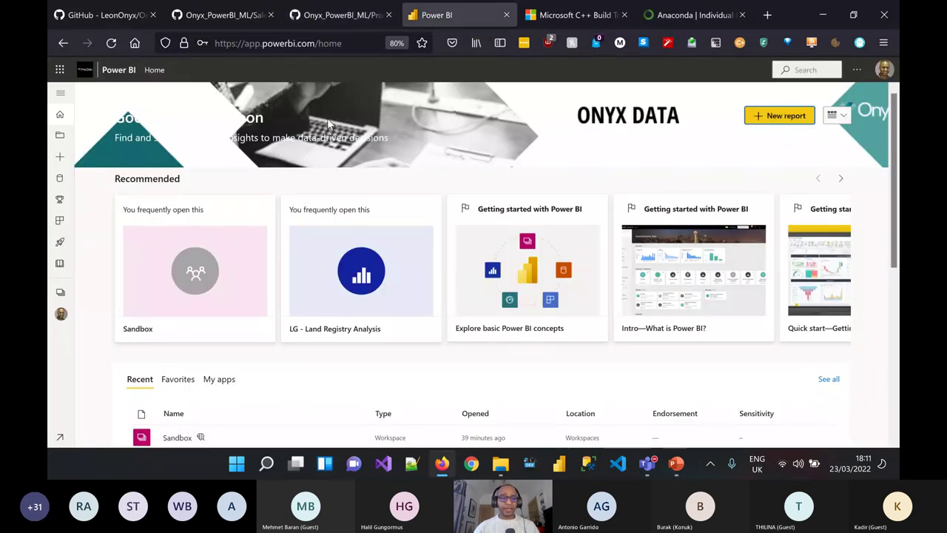
- Create a new dataflow in the Sandbox workspace and begin defining new tables
left_click(198, 268)
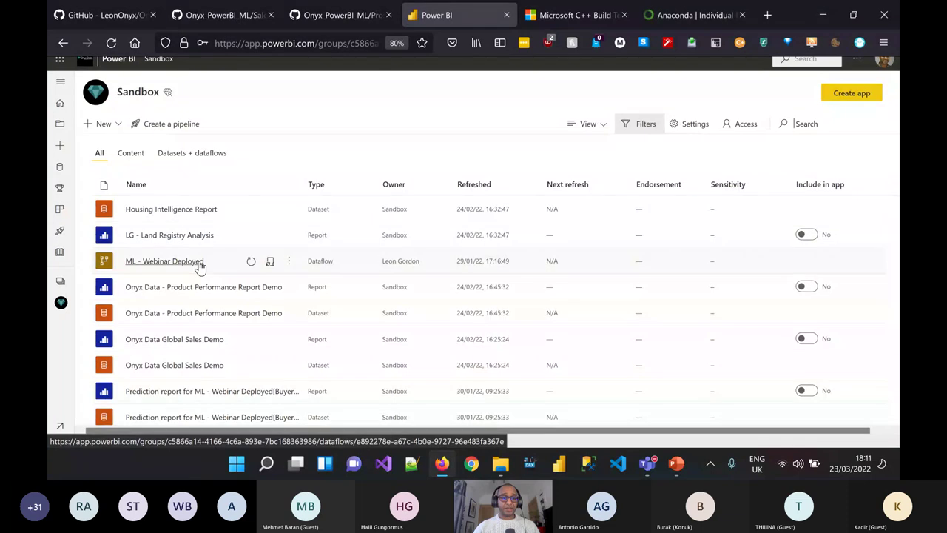
left_click(116, 128)
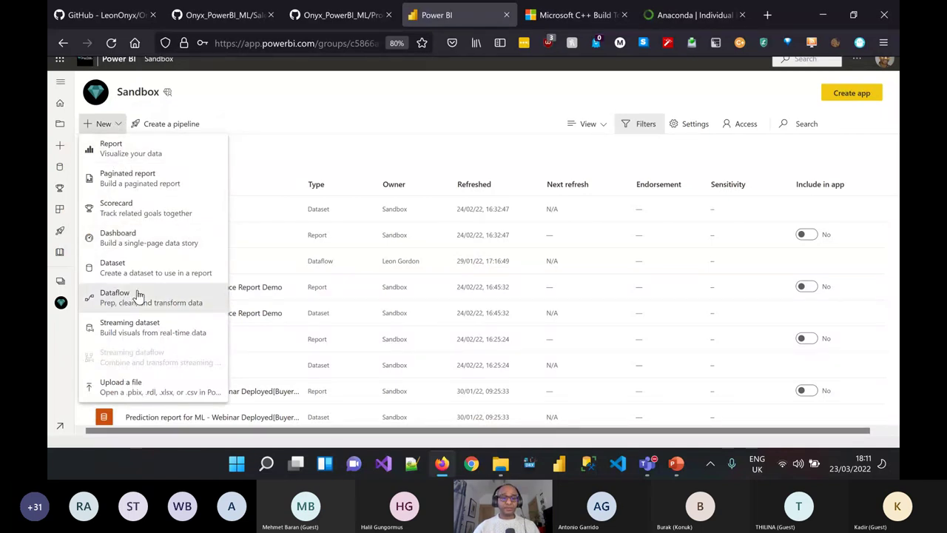
left_click(111, 127)
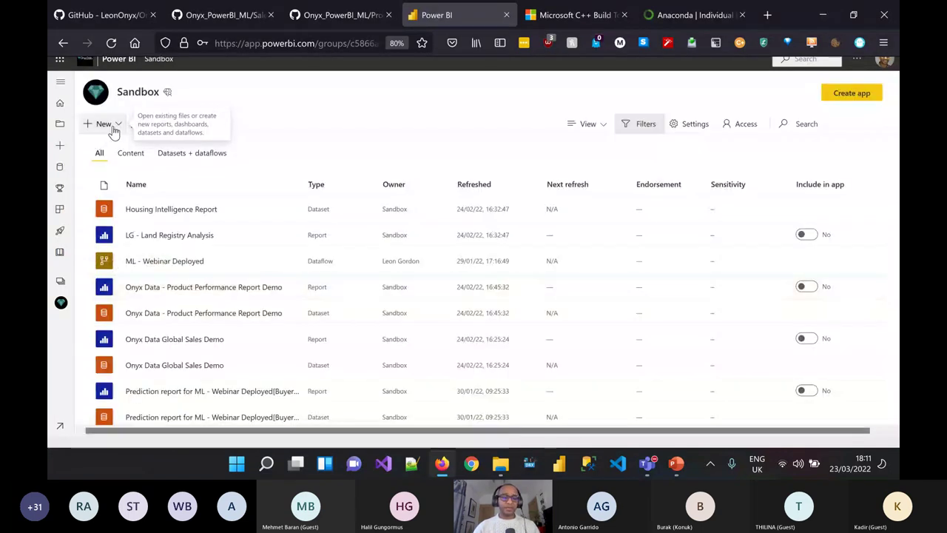
left_click(111, 128)
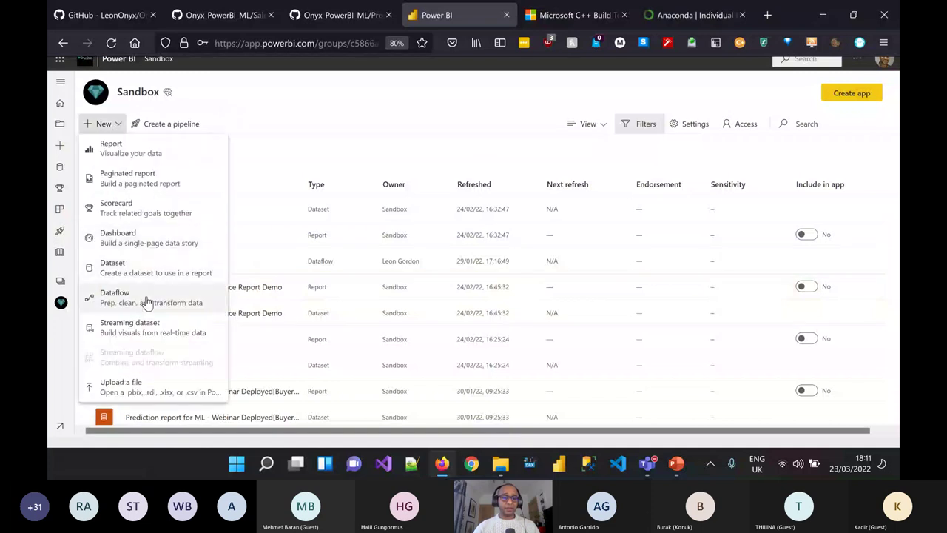
left_click(147, 297)
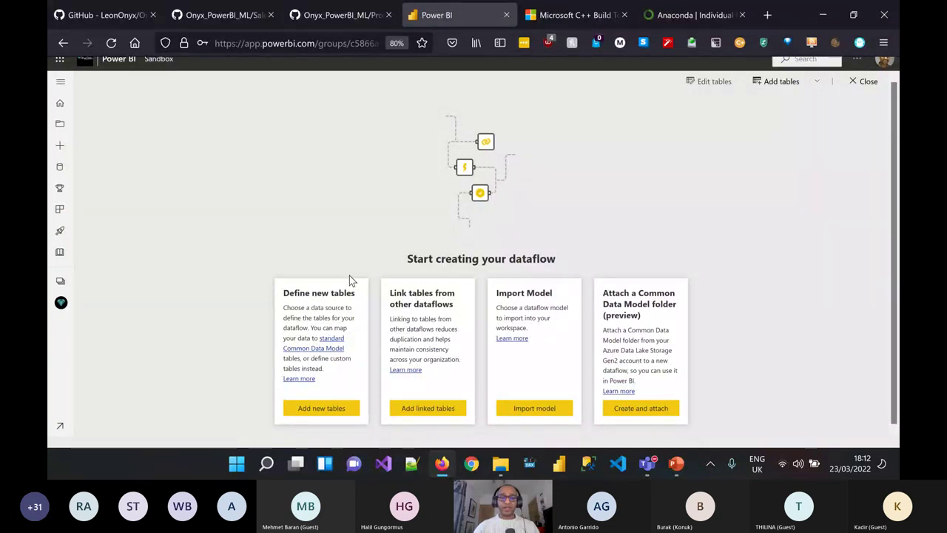
left_click(332, 413)
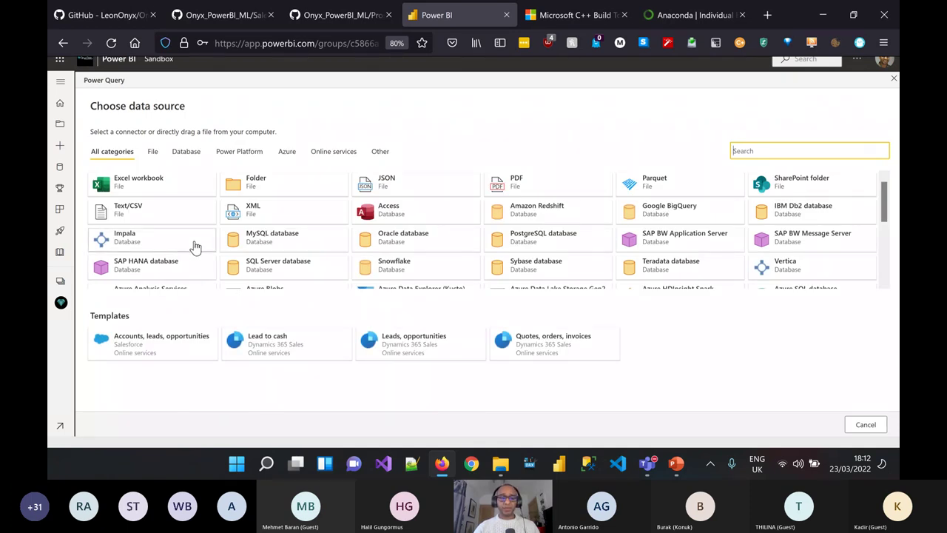
- Pick Text/CSV as the source and copy the raw SalesTraining.csv URL from GitHub
left_click(187, 214)
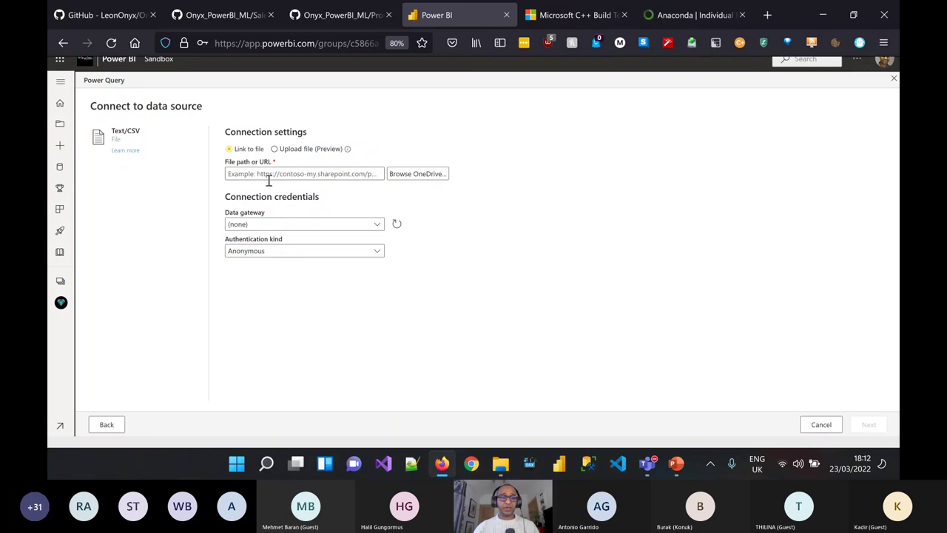
left_click(247, 27)
mouse_move(295, 79)
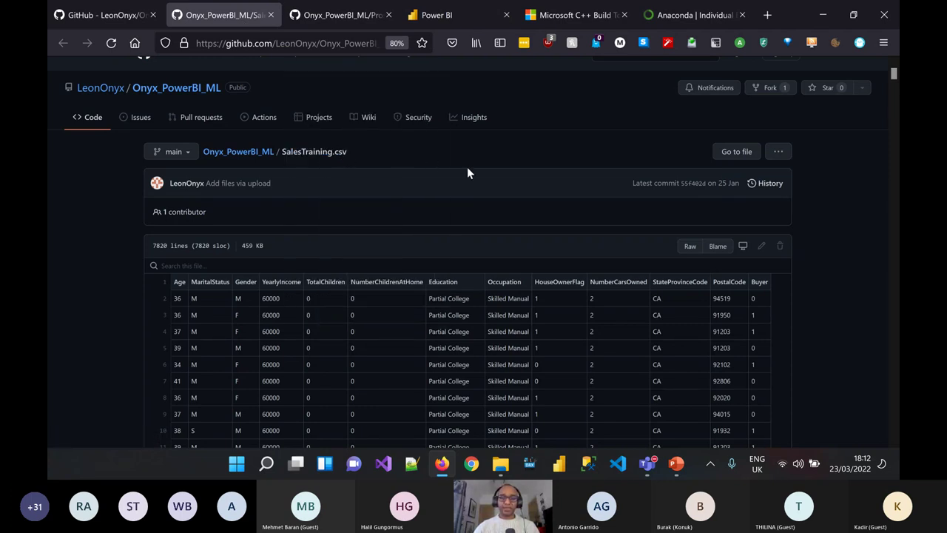
left_click(690, 250)
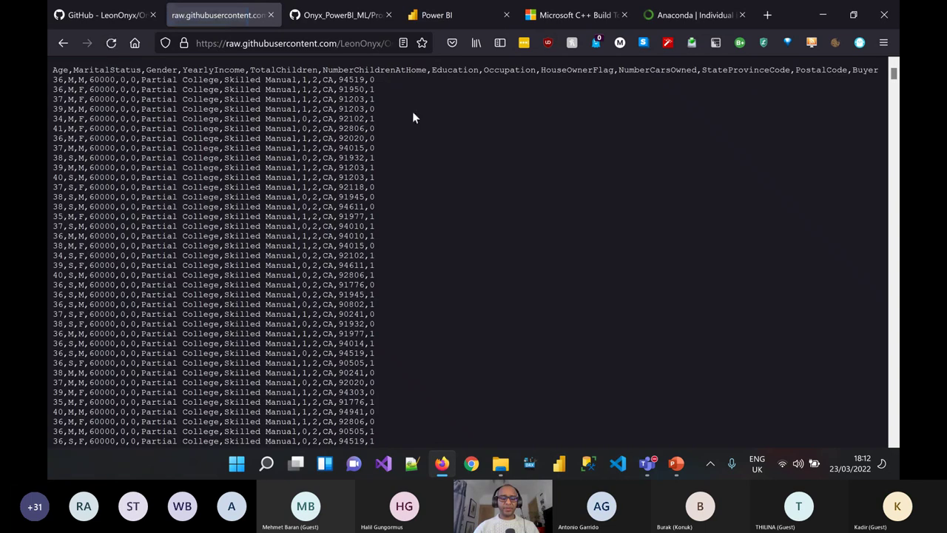
left_click(349, 44)
left_click(514, 131)
left_click(464, 14)
- Paste the raw SalesTraining.csv link as the file path and load it into Power Query
left_click(334, 173)
type("https://raw.githubusercontent.com/LeonOnyx/Onyx_PowerBI_ML/main/SalesTraining.csv")
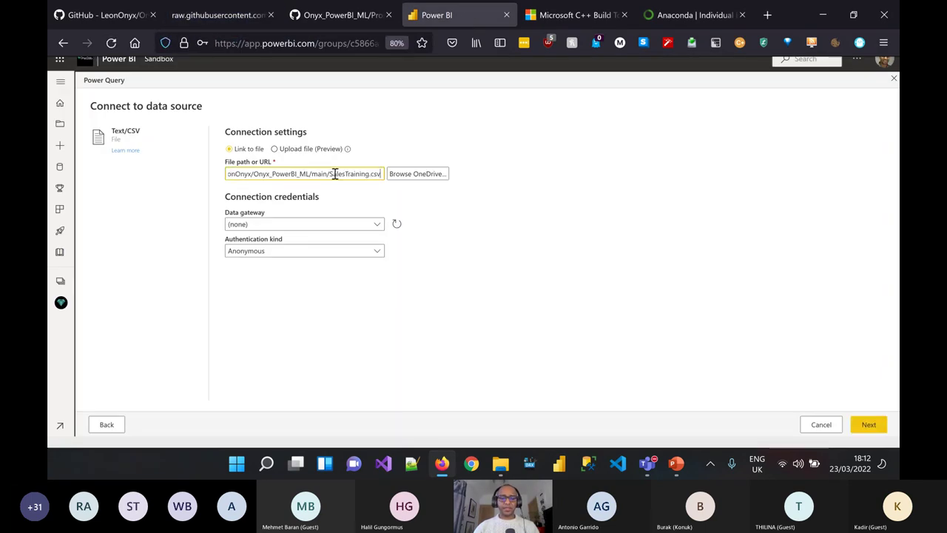
left_click(869, 427)
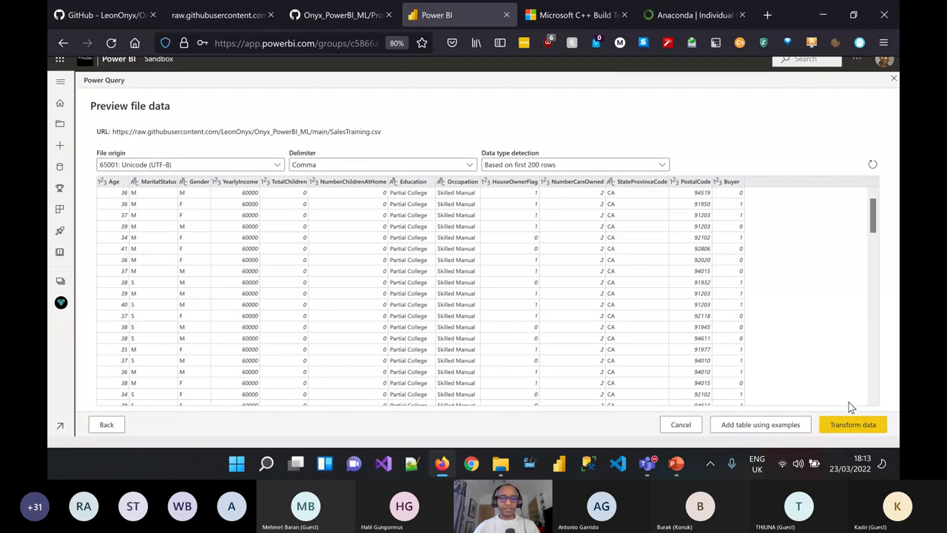
left_click(851, 426)
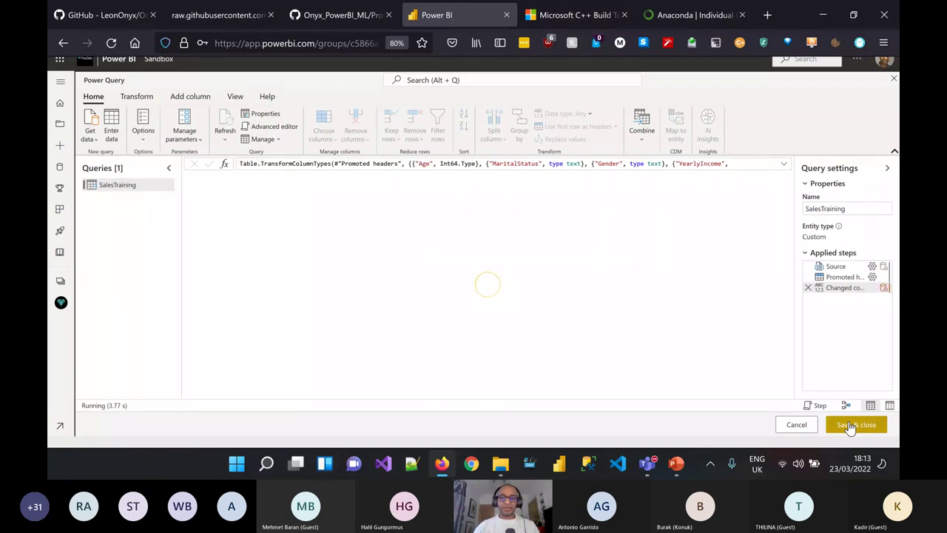
- Save and close the query, naming the dataflow ML_Instanbul
left_click(852, 425)
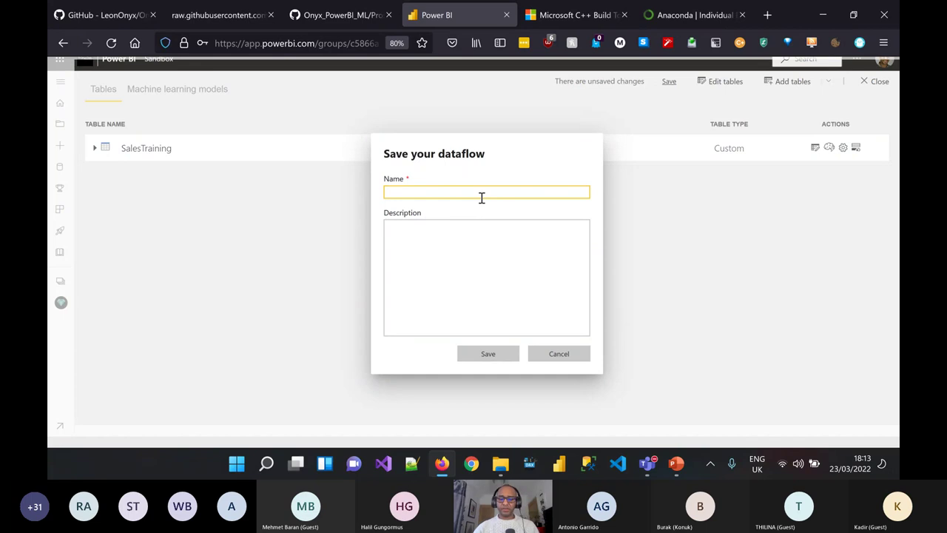
type("ML")
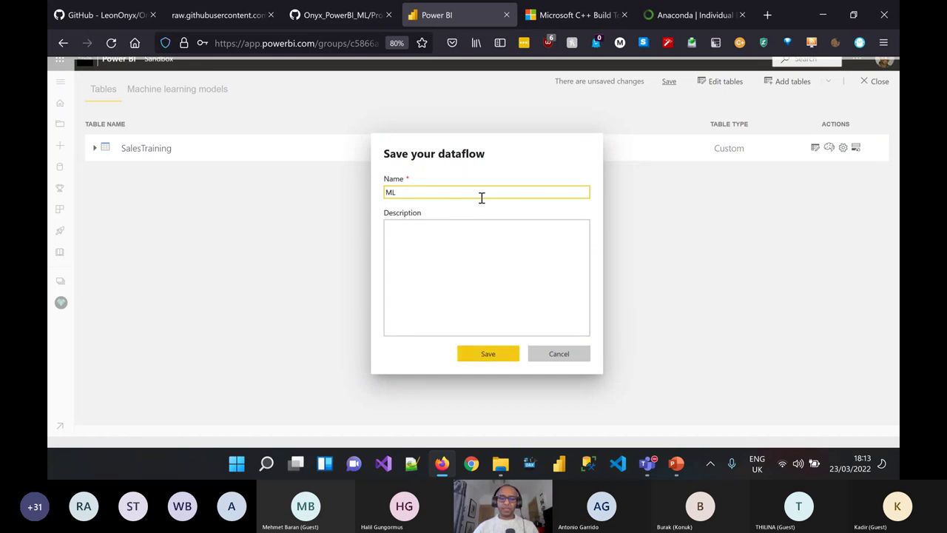
type("_Instanbul")
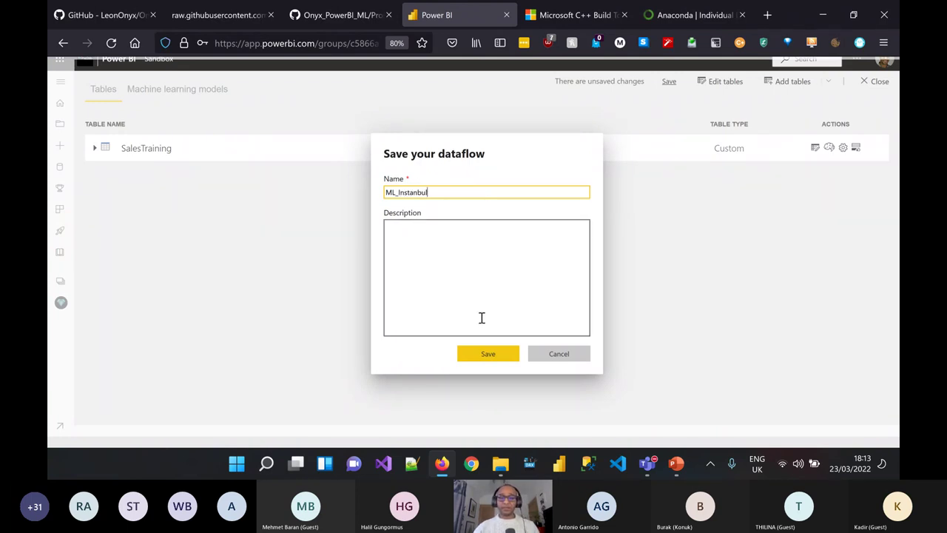
left_click(489, 354)
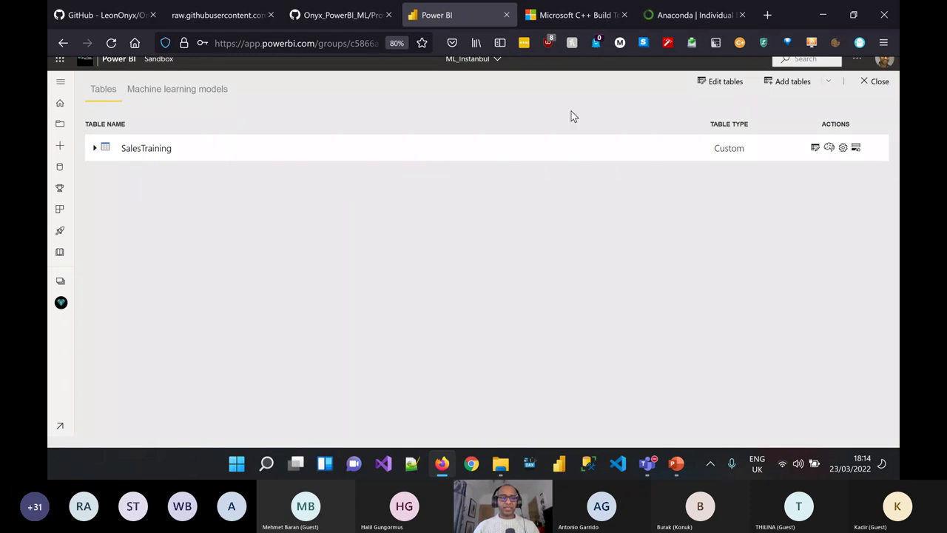
- Add a Text/CSV table with the raw ProspectiveBuyer.csv GitHub URL as its file path
left_click(775, 85)
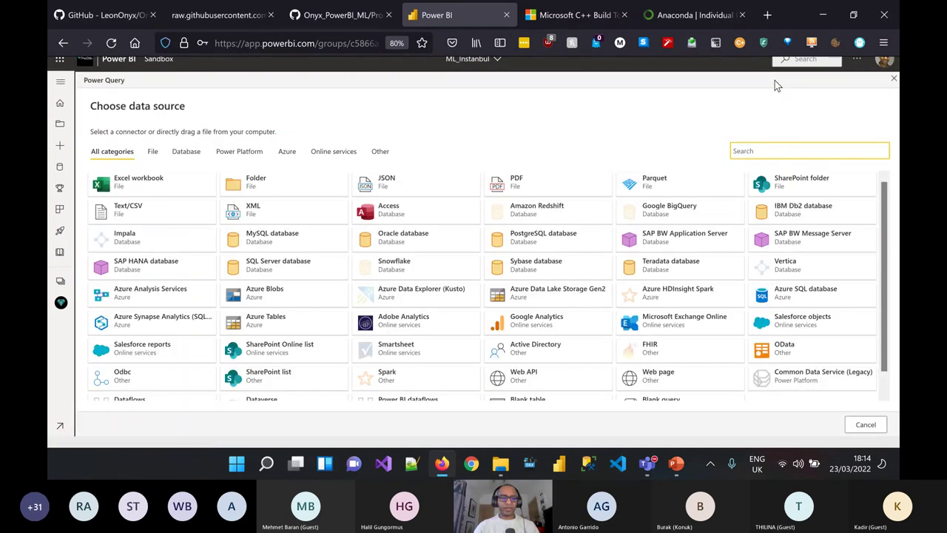
left_click(171, 215)
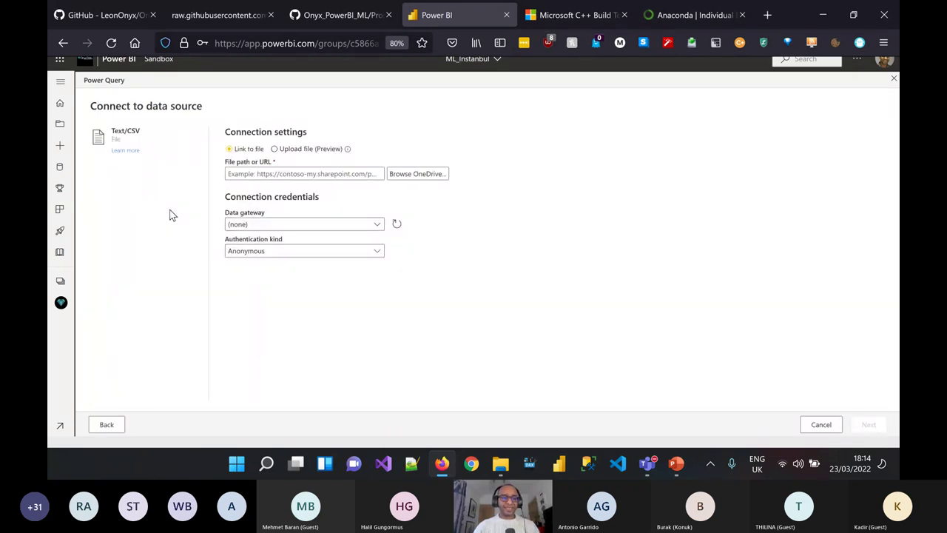
left_click(310, 16)
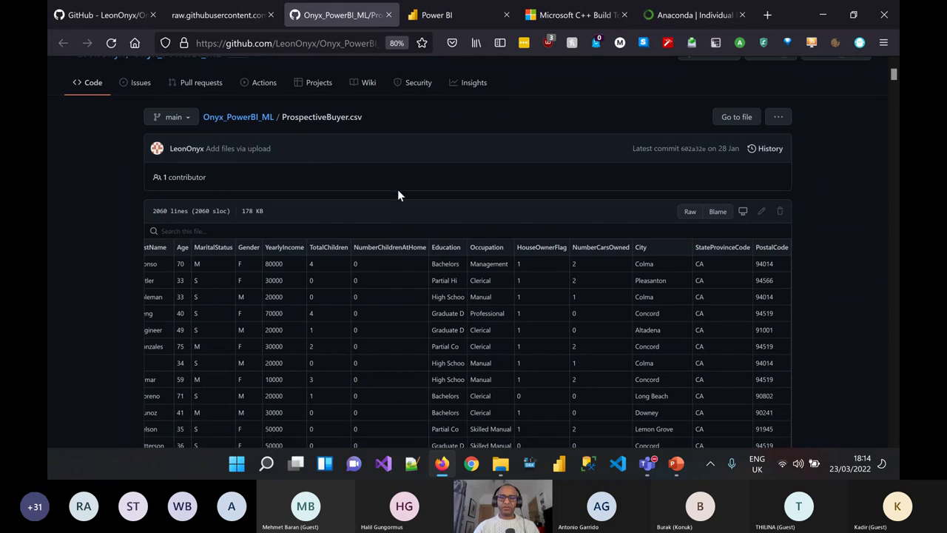
left_click(682, 215)
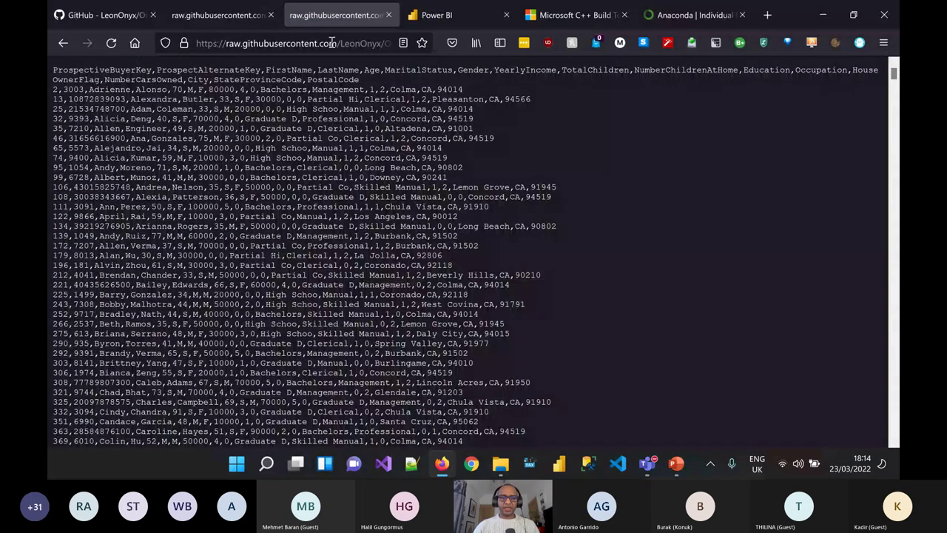
left_click(332, 43)
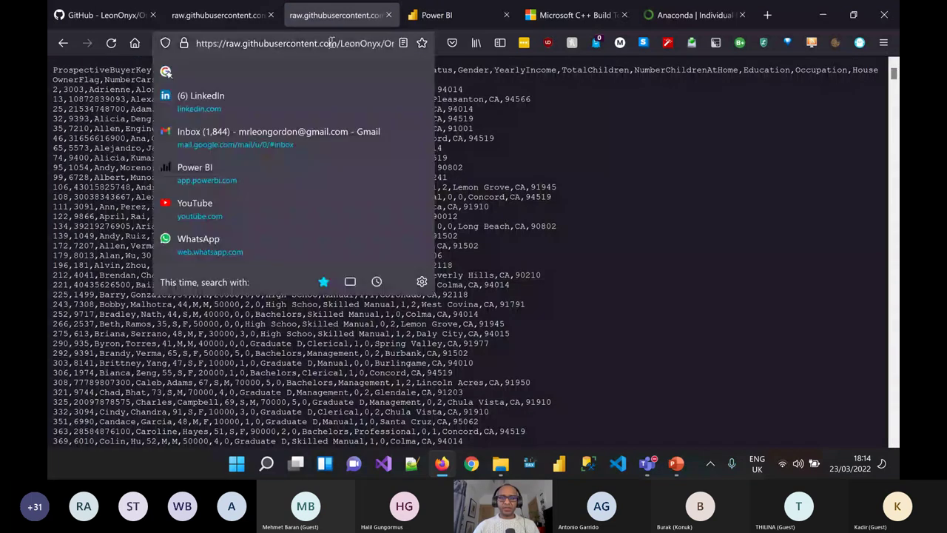
left_click(447, 16)
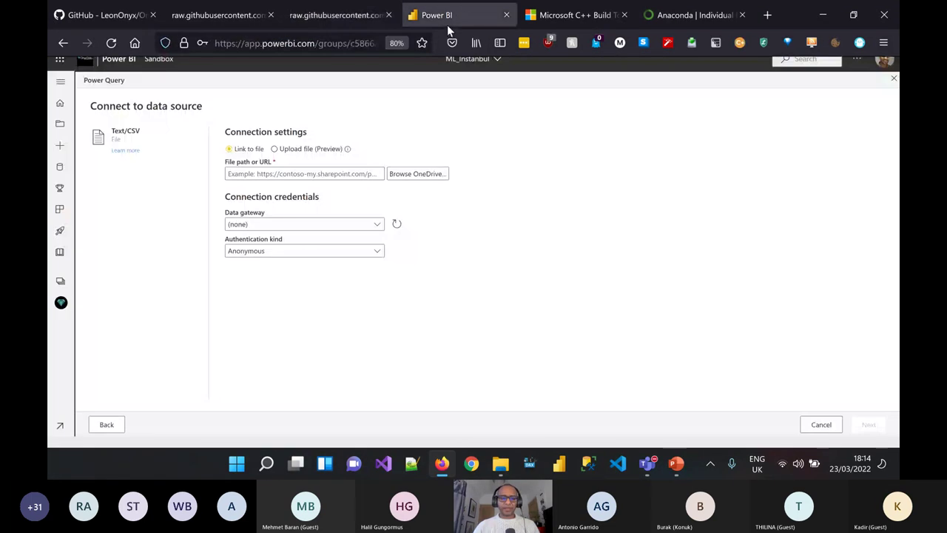
type("https://raw.githubusercontent.com/LeonOnyx/Onyx_PowerBI_ML/main/ProspectiveBuyer.csv")
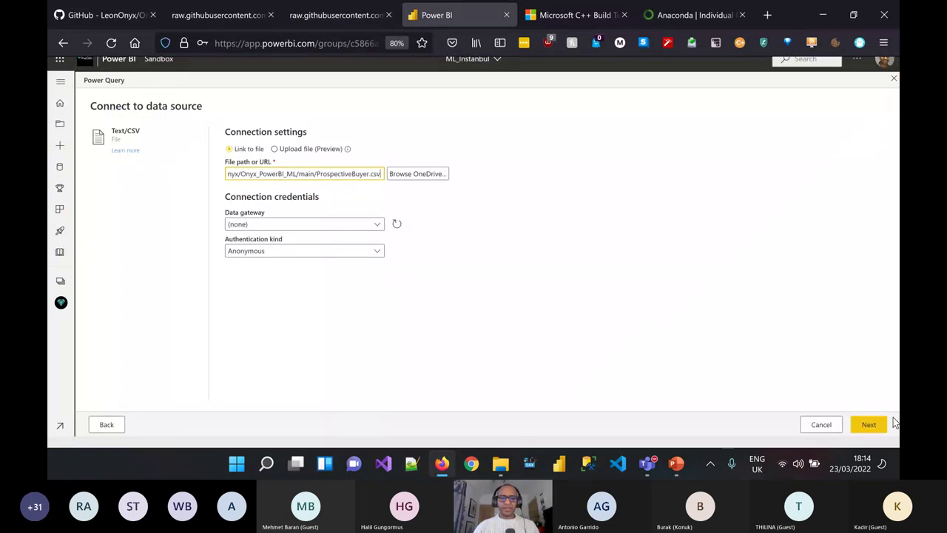
- Preview the ProspectiveBuyer.csv data, open it in Power Query, and save it into the dataflow
left_click(866, 424)
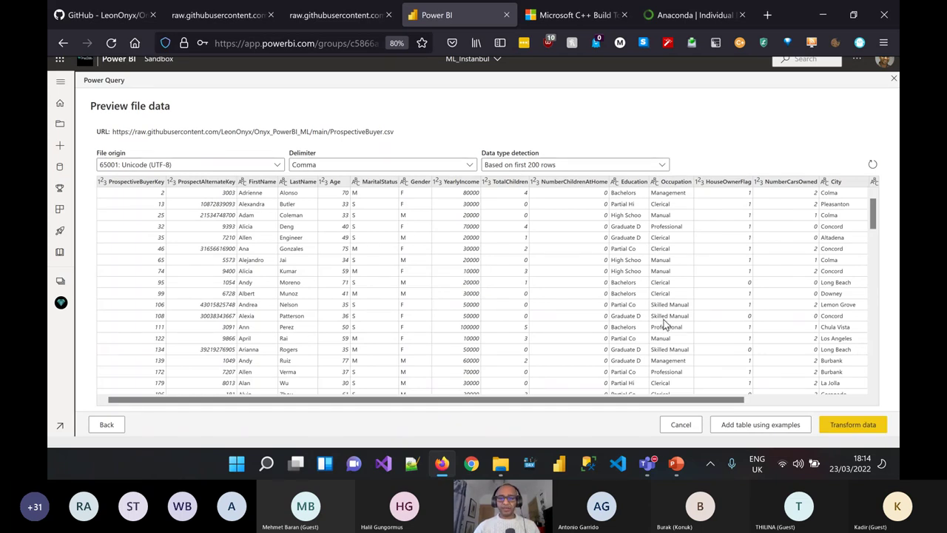
left_click(853, 426)
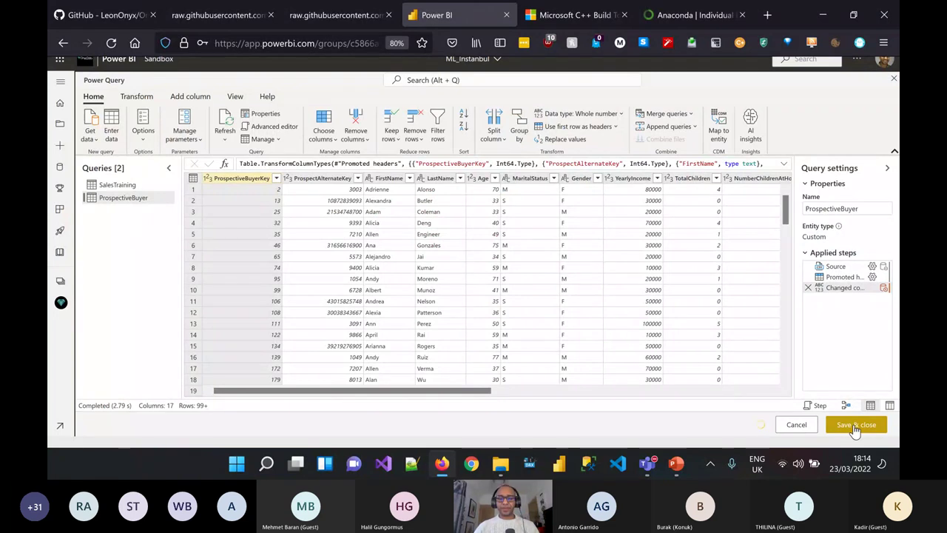
left_click(854, 426)
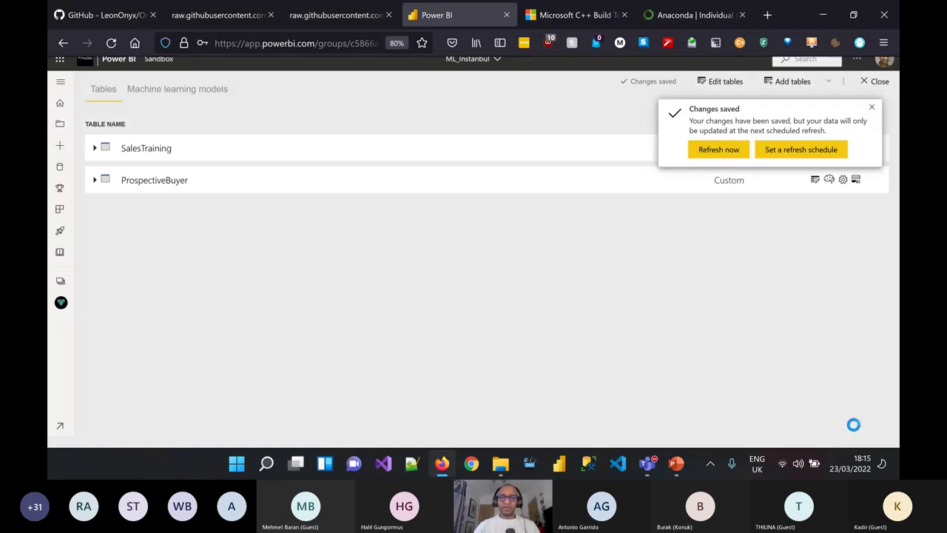
- Dismiss the 'Changes saved' notice and show the ML_Instanbul dataflow's Machine learning models page
left_click(873, 111)
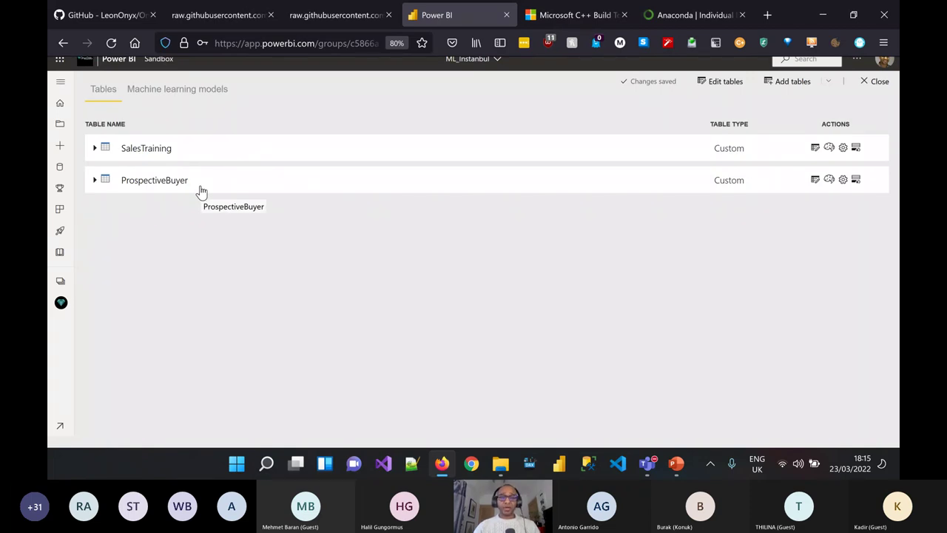
left_click(194, 97)
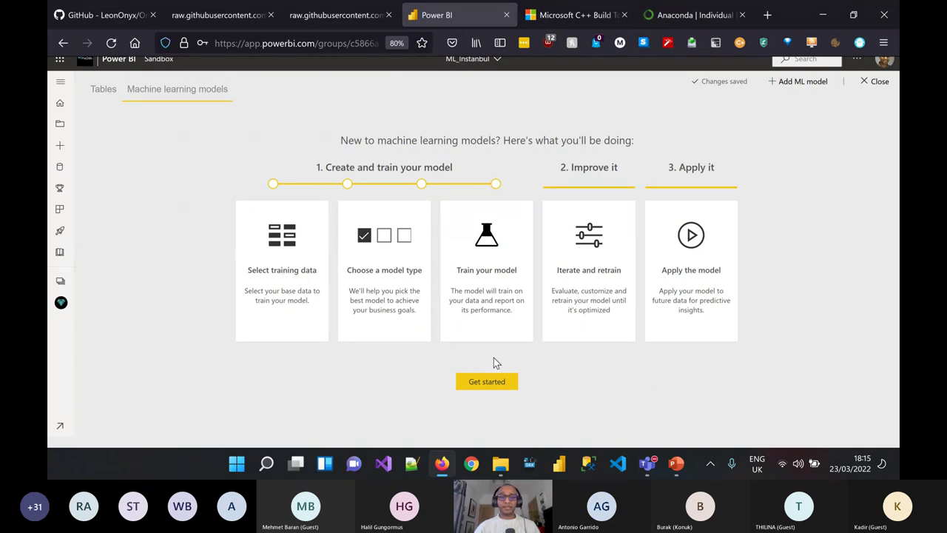
- Start a new model on the SalesTraining table with Buyer as the outcome column
left_click(486, 380)
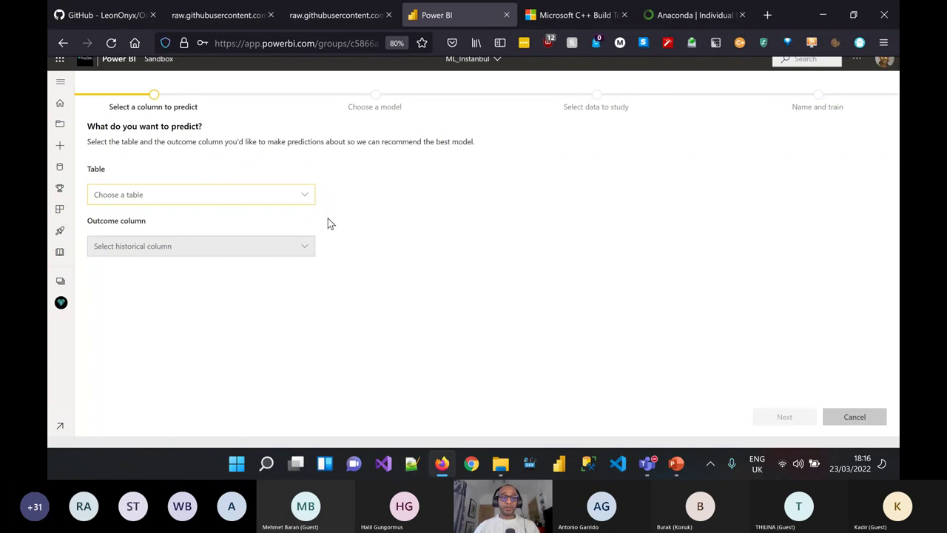
left_click(305, 196)
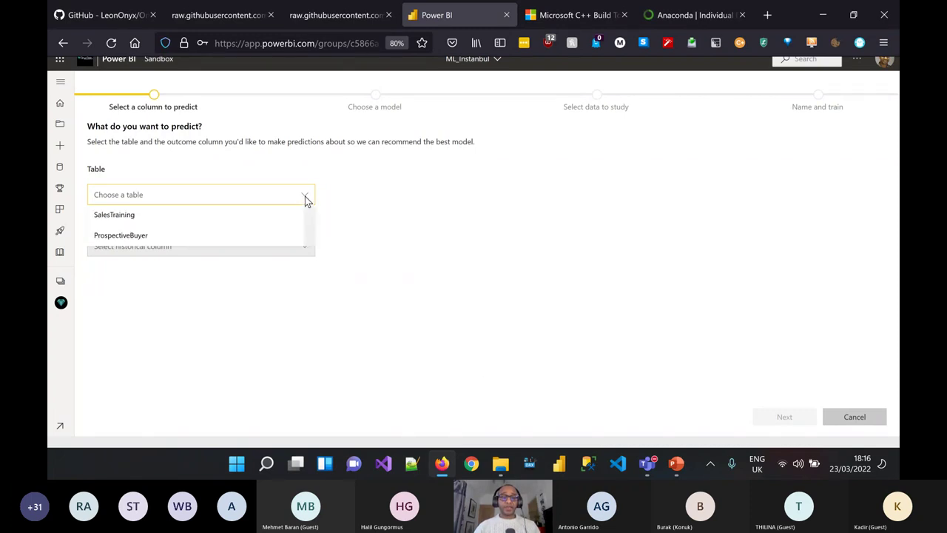
left_click(228, 216)
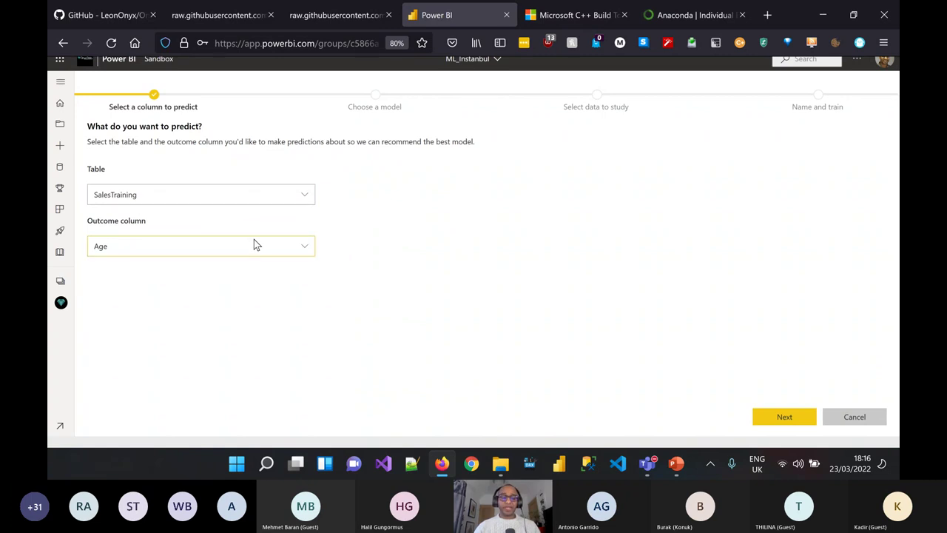
left_click(254, 246)
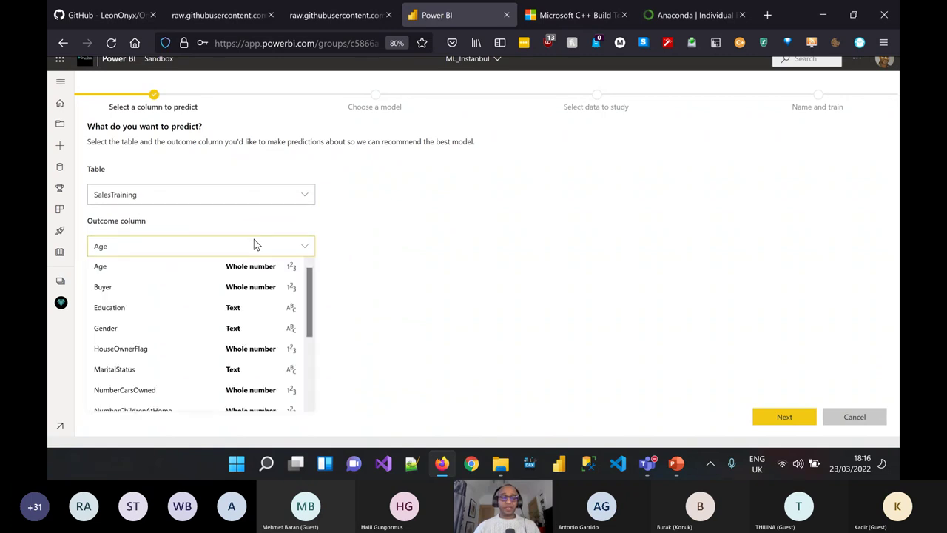
left_click(169, 289)
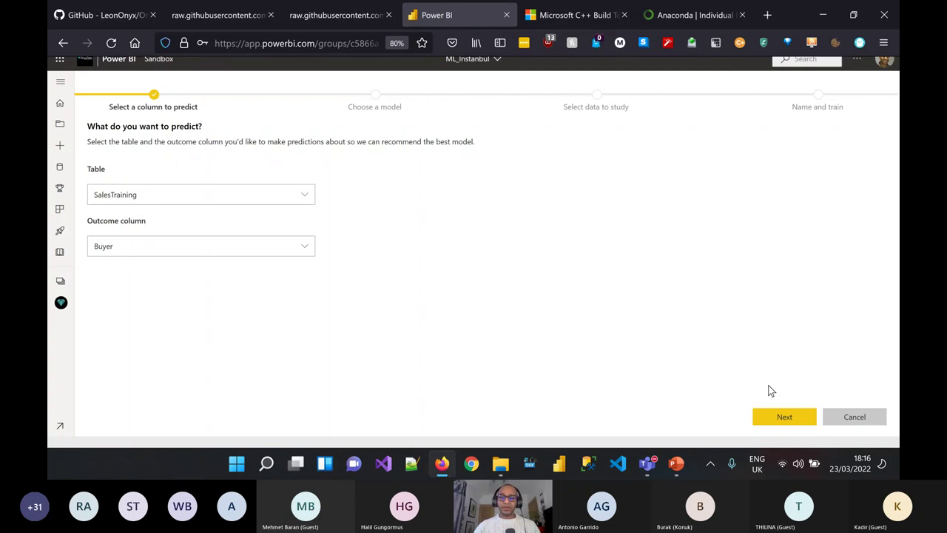
left_click(777, 418)
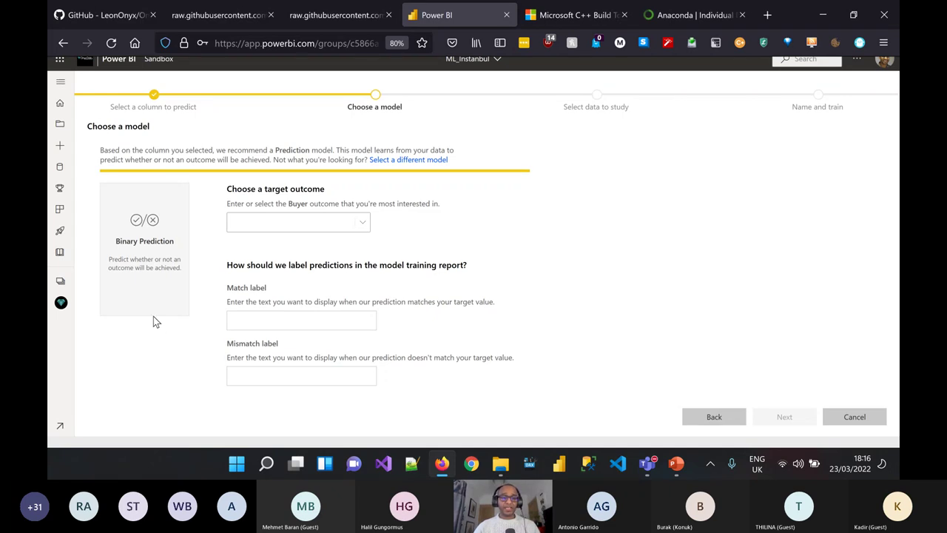
mouse_move(151, 295)
- Choose Binary Prediction from the full list of model types
left_click(408, 161)
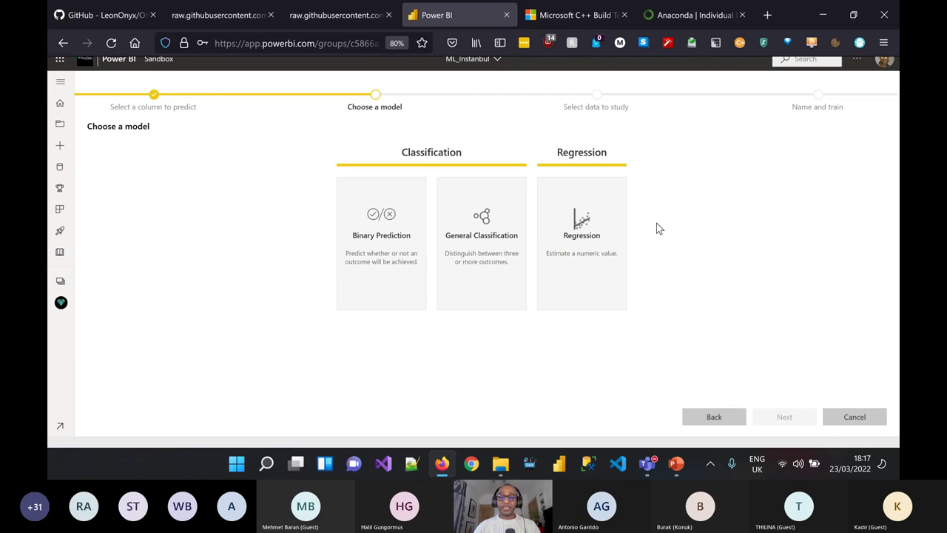
mouse_move(609, 245)
left_click(387, 298)
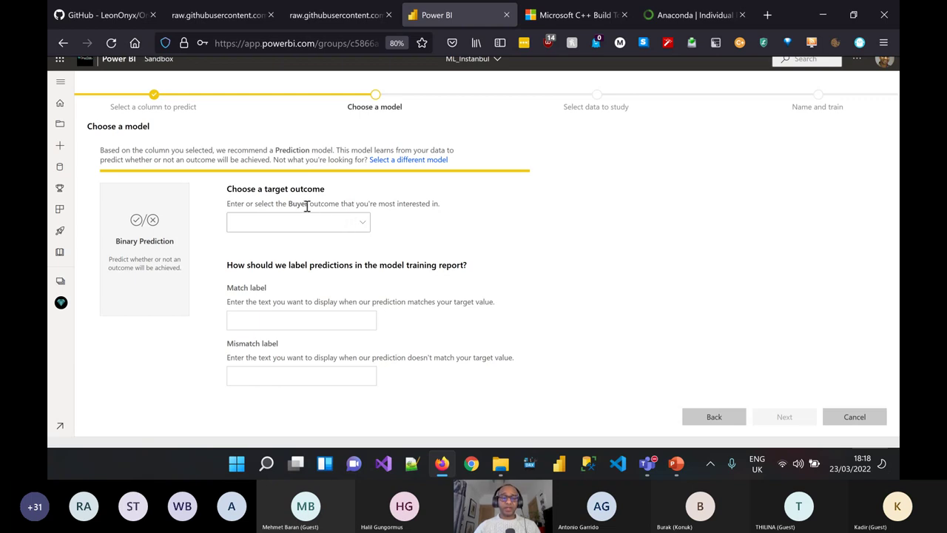
- Target Buyer outcome 1, with match label 'Buyer' and mismatch label 'Not Buyer'
left_click(362, 222)
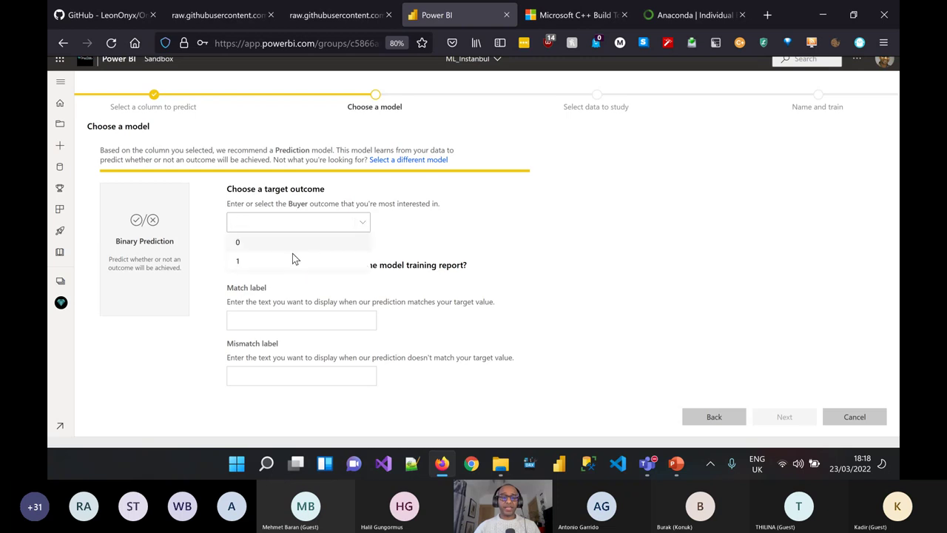
left_click(286, 261)
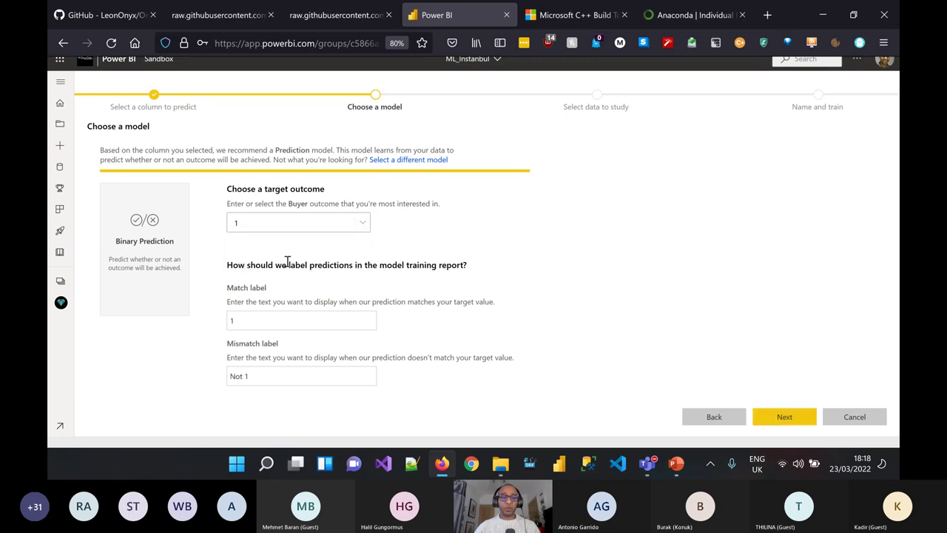
left_click(293, 317)
key("BackSpace")
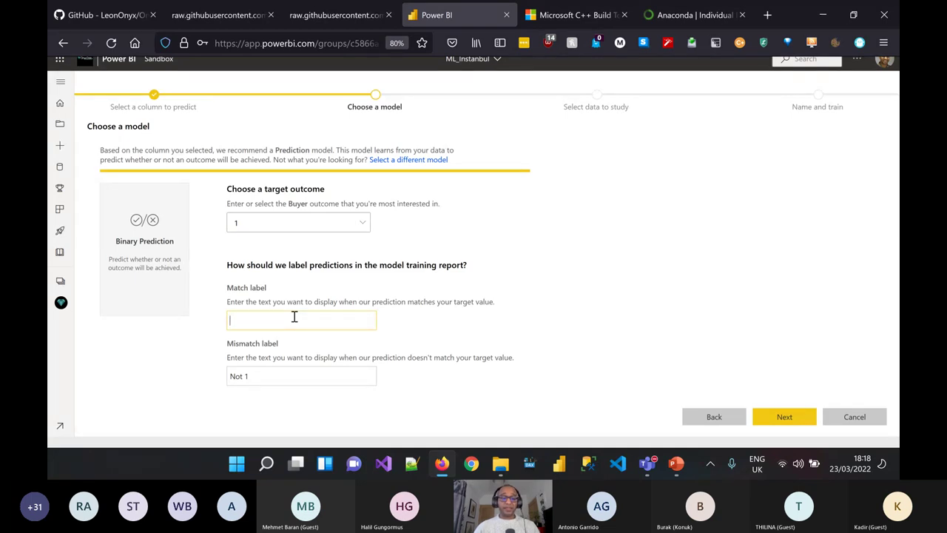
type("Buyer")
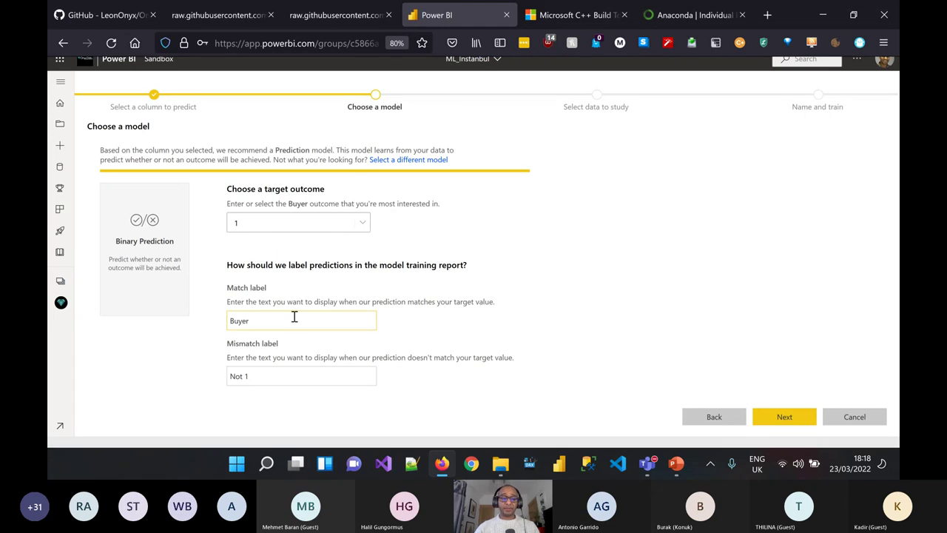
key("Tab")
key("End")
type("Buyer")
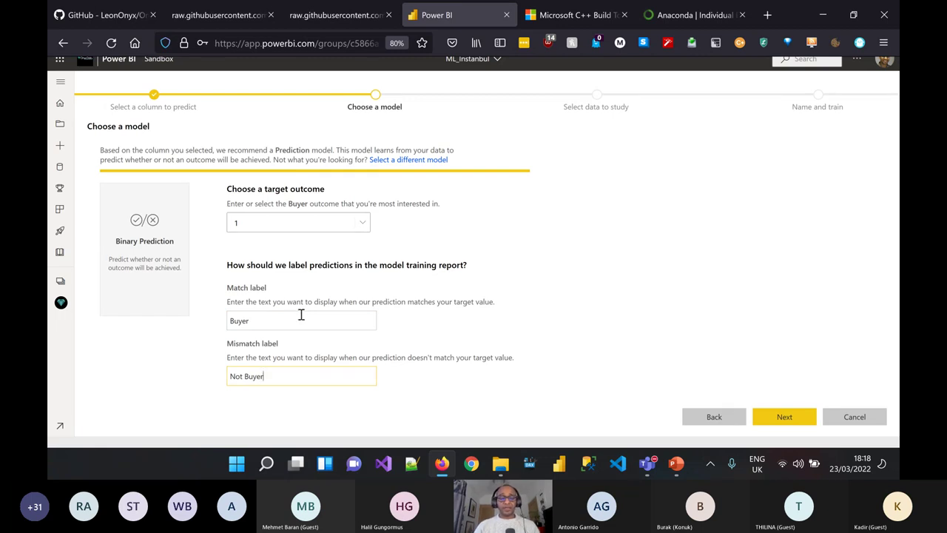
left_click(788, 414)
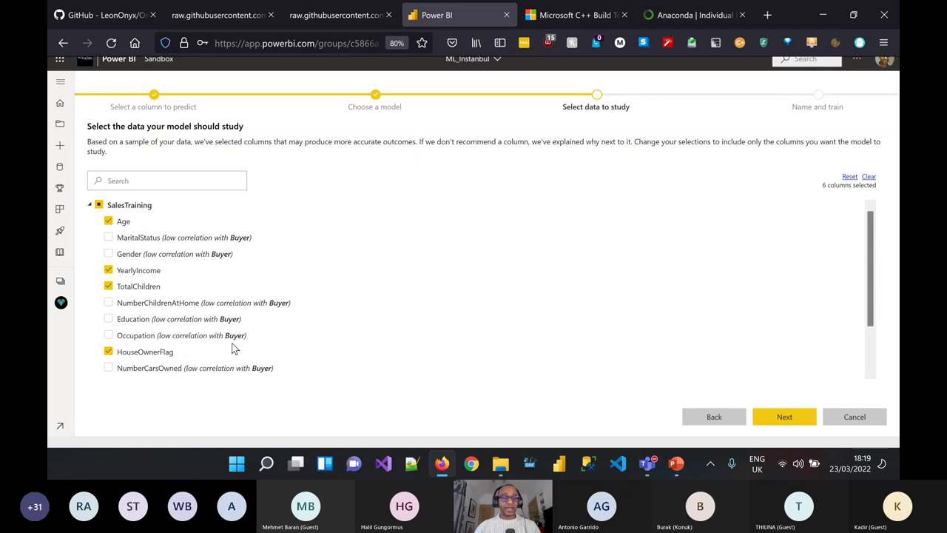
- Tick MaritalStatus, Gender, NumberChildrenAtHome, Education and Occupation as studied columns, then continue
scroll(221, 346, "down", 2)
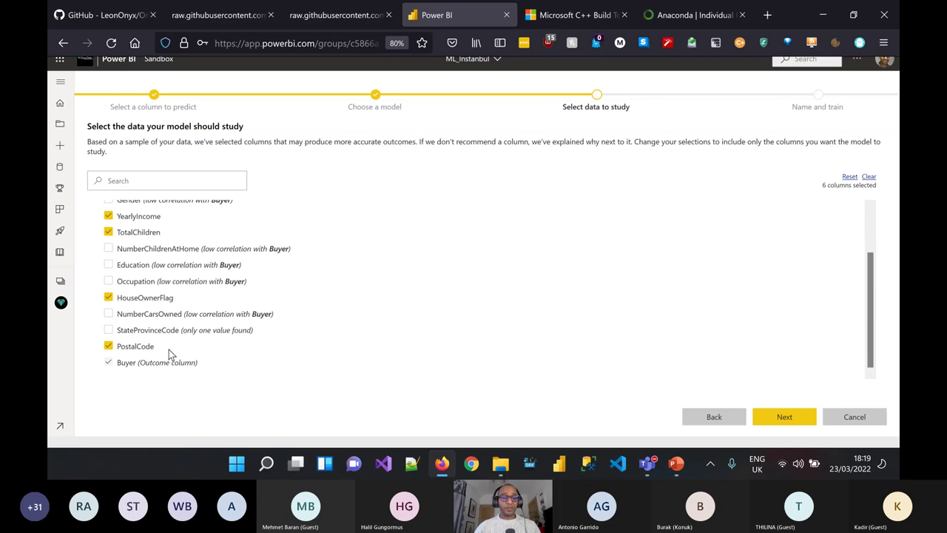
scroll(177, 349, "up", 1)
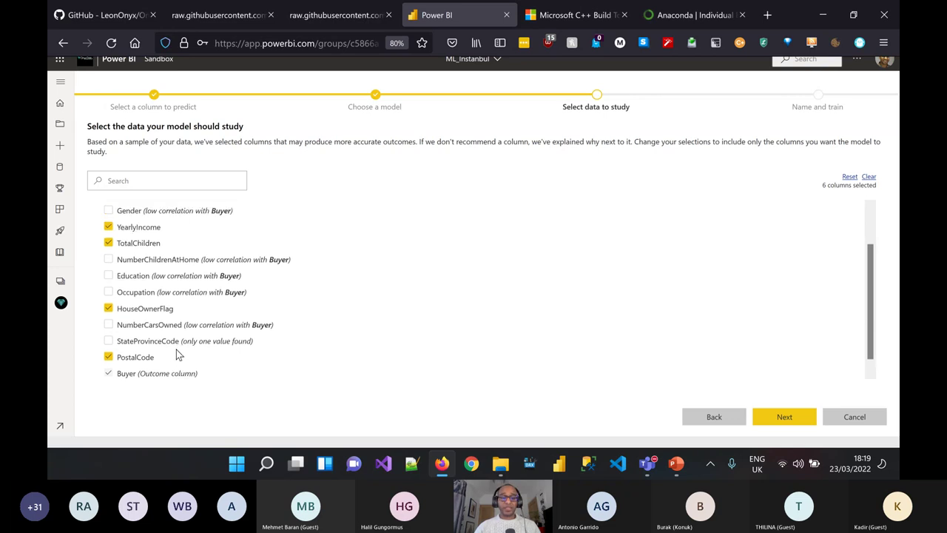
scroll(178, 355, "up", 3)
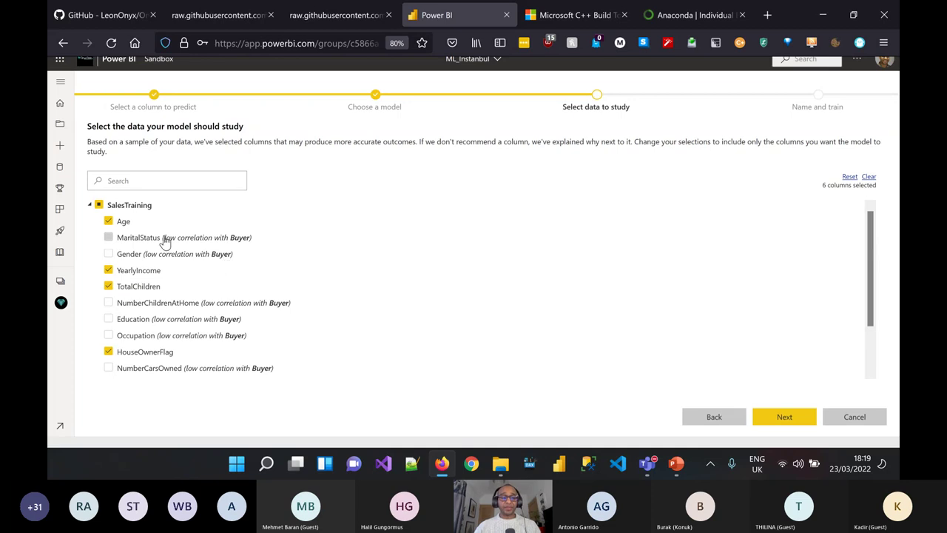
left_click(109, 239)
left_click(110, 254)
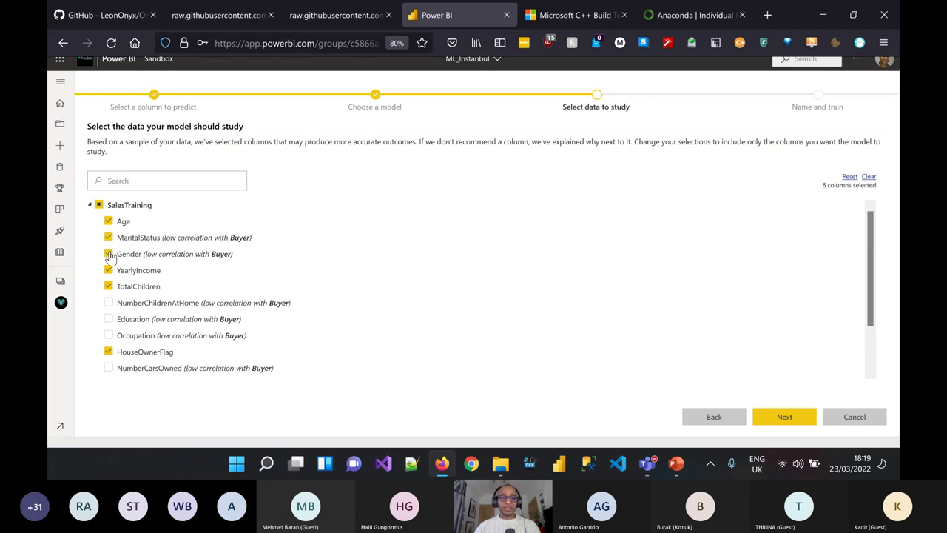
left_click(108, 302)
left_click(109, 319)
left_click(110, 335)
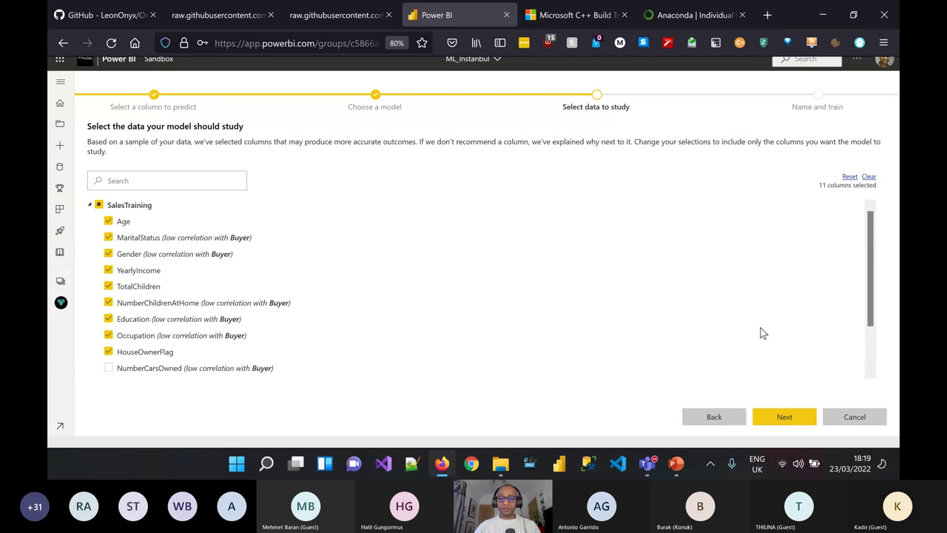
left_click(779, 418)
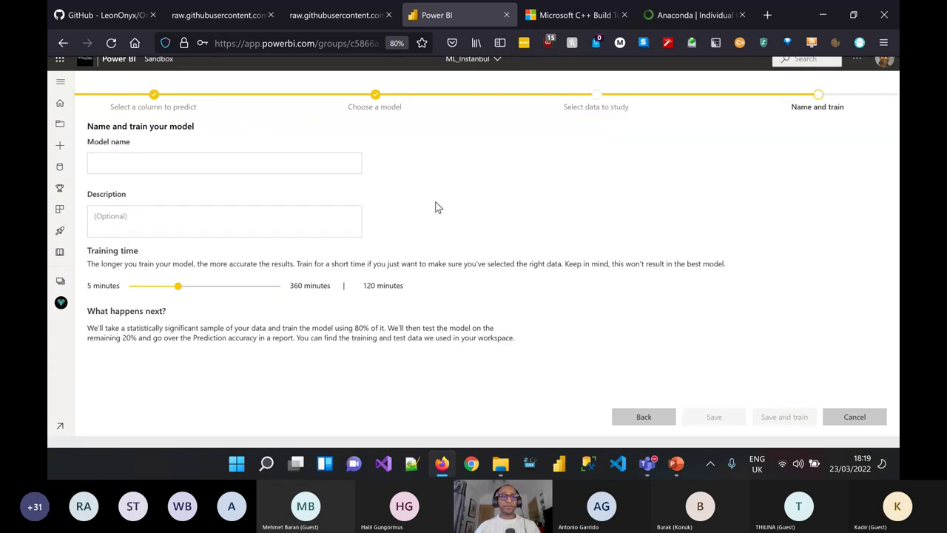
- Enter ML_Model_Instanbul as the model name, fixing a mistyped hyphen after 'ML'
left_click(239, 170)
type("ML-")
key("BackSpace")
type("_M")
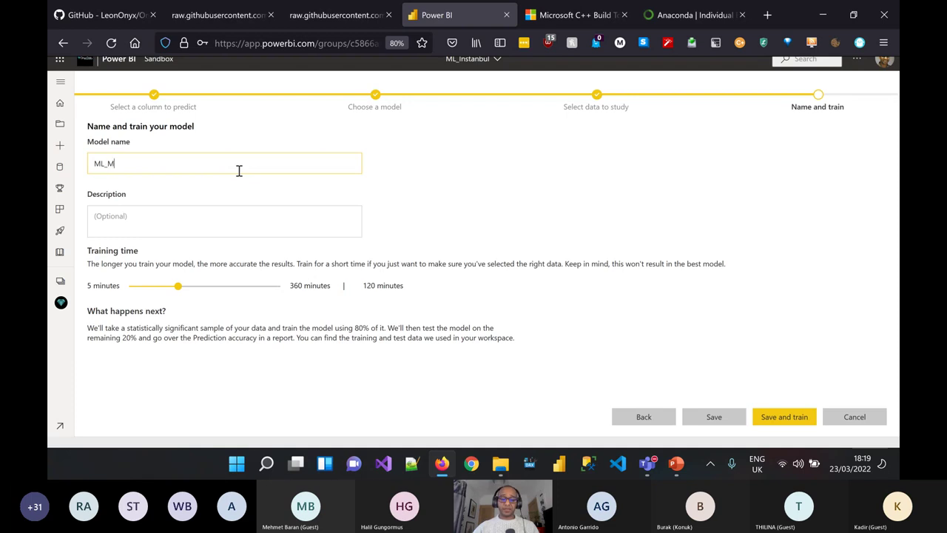
type("odel_Instanbul")
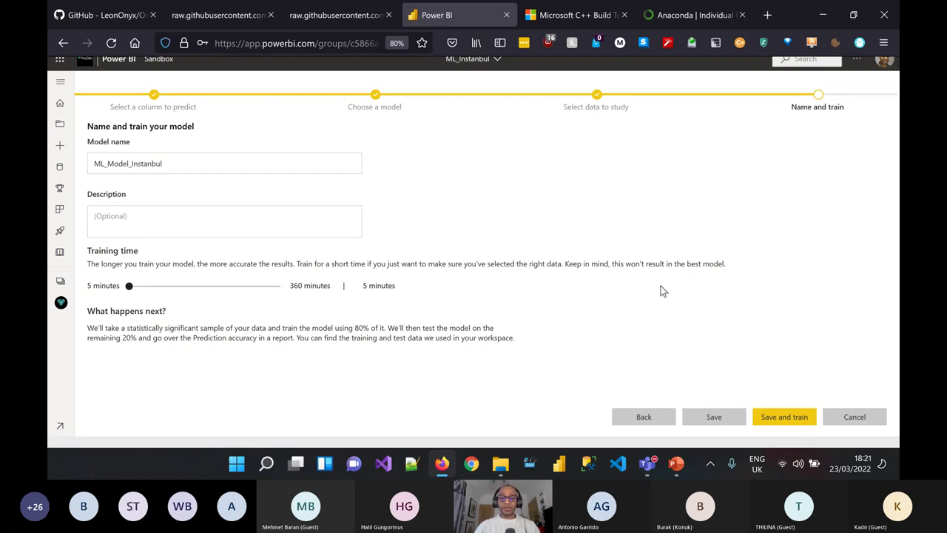
- Save the ML_Model_Instanbul model and start its training
left_click(771, 422)
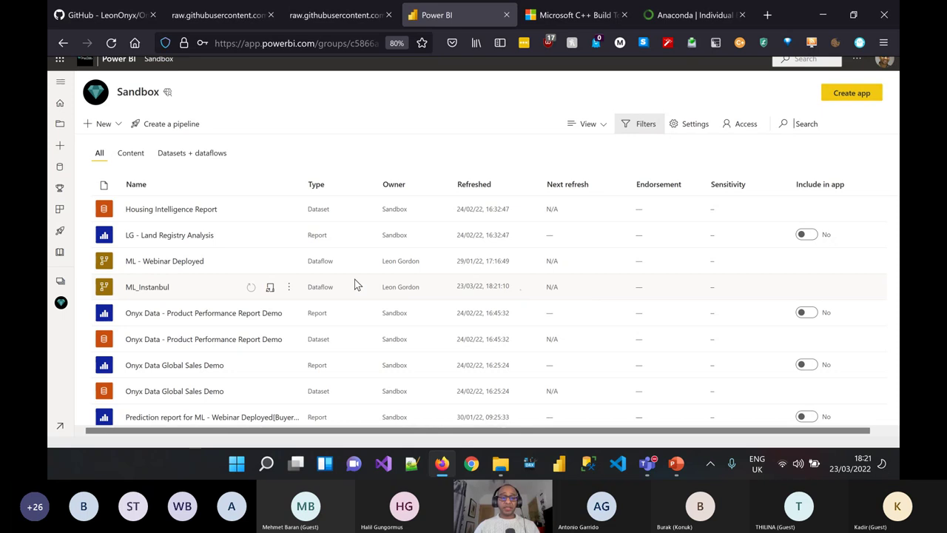
- Open the ML - Webinar Deployed dataflow and list its machine learning models
left_click(197, 269)
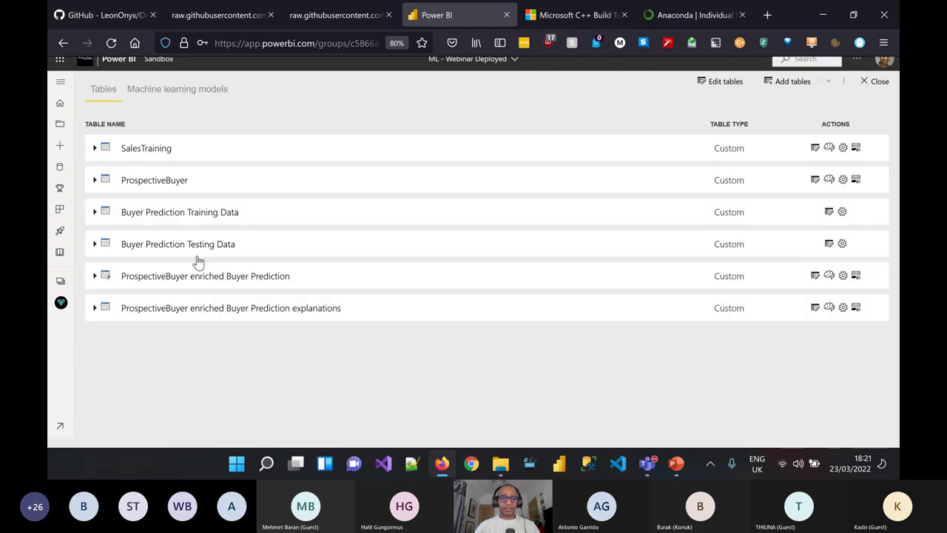
left_click(215, 92)
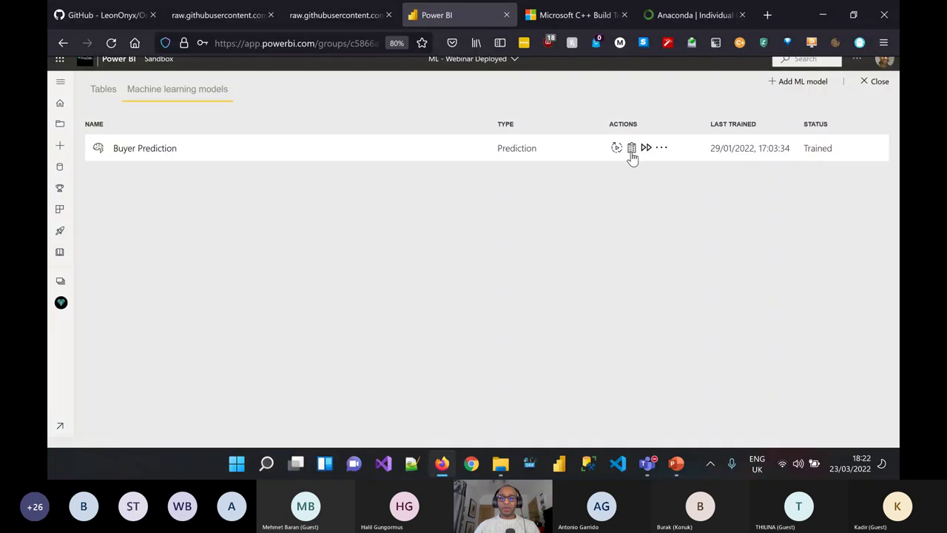
- Show the Buyer Prediction report's Model Performance page and its top predictors by influence
left_click(631, 152)
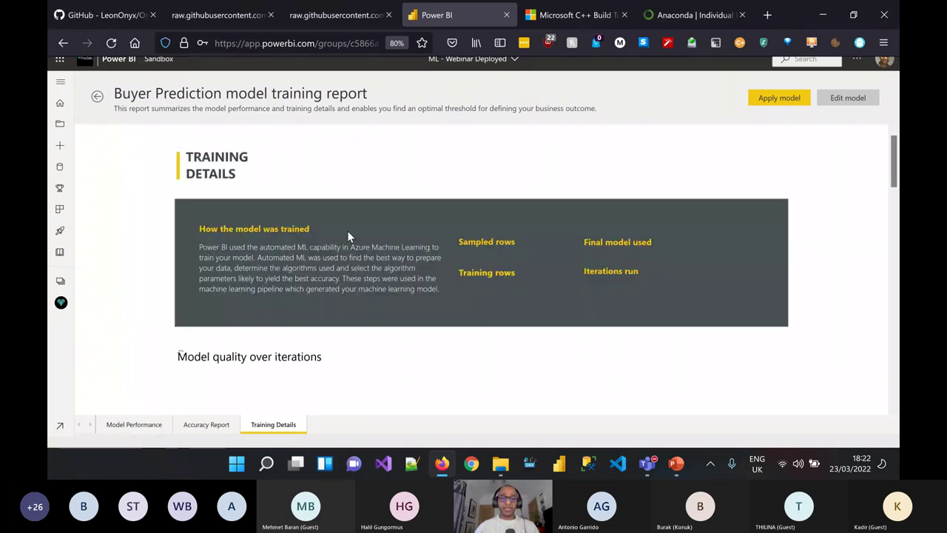
left_click(131, 428)
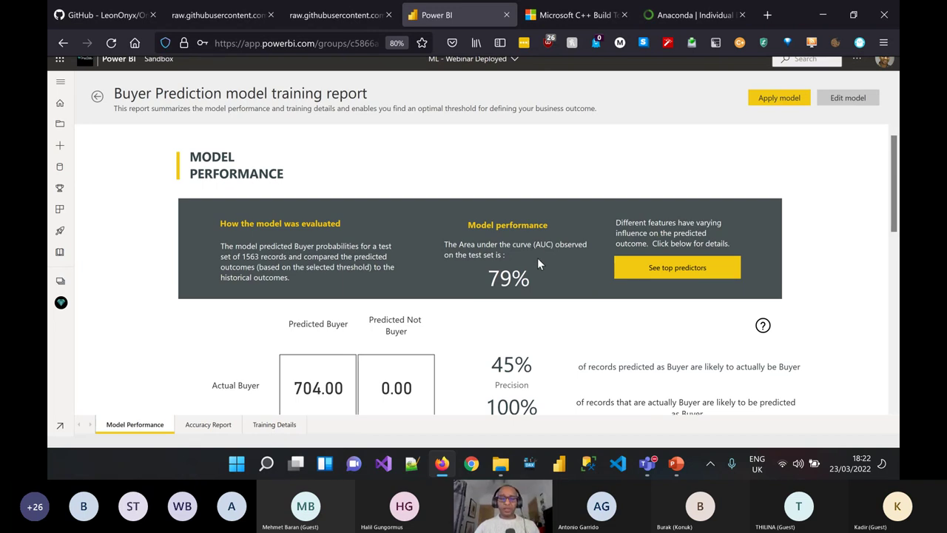
scroll(538, 259, "down", 1)
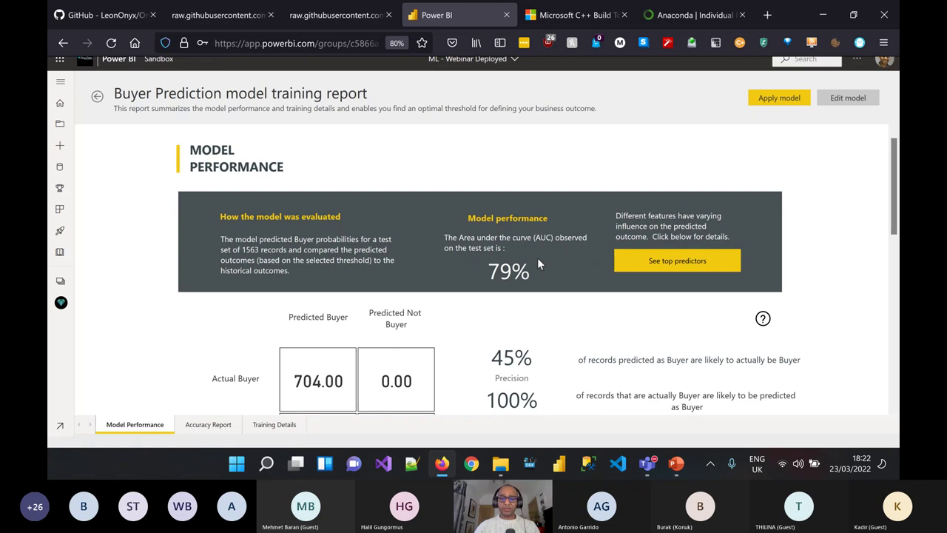
scroll(537, 258, "down", 3)
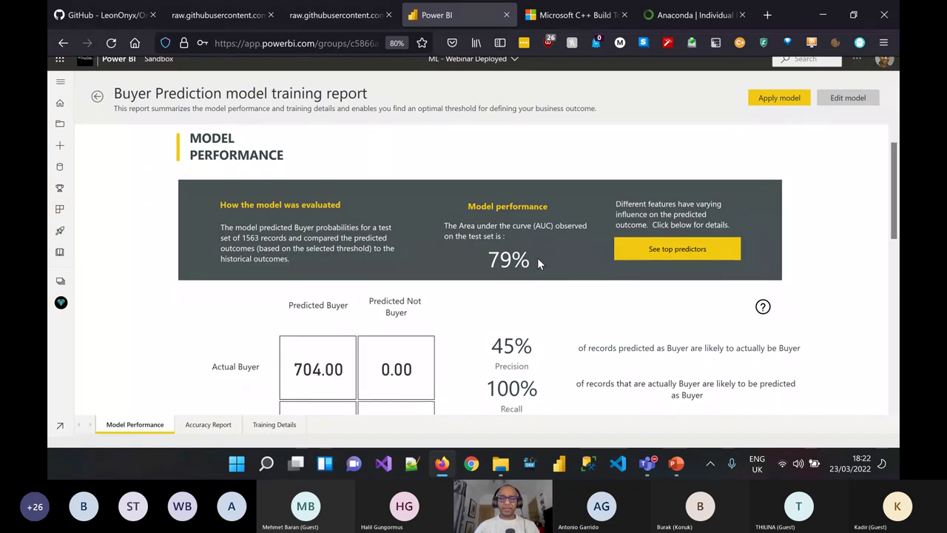
scroll(539, 263, "down", 2)
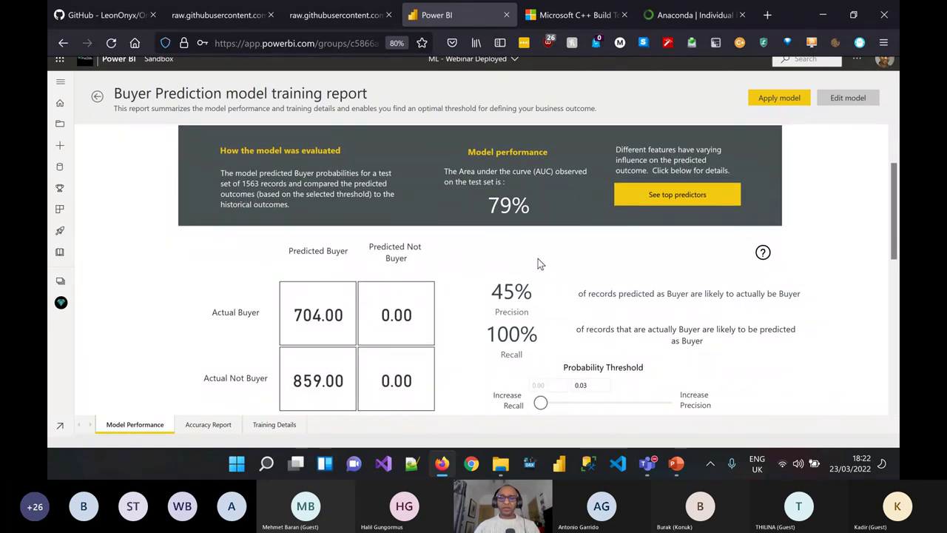
left_click(659, 204)
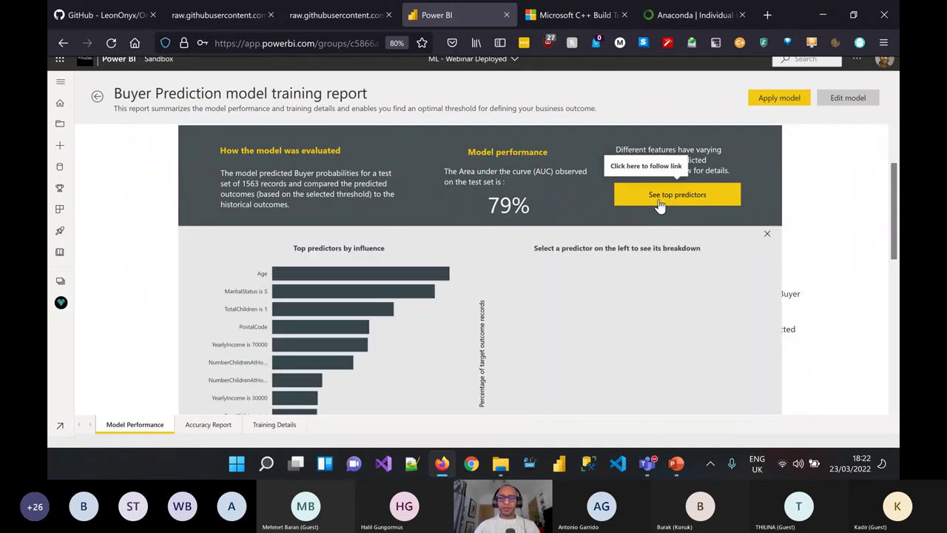
scroll(480, 242, "down", 1)
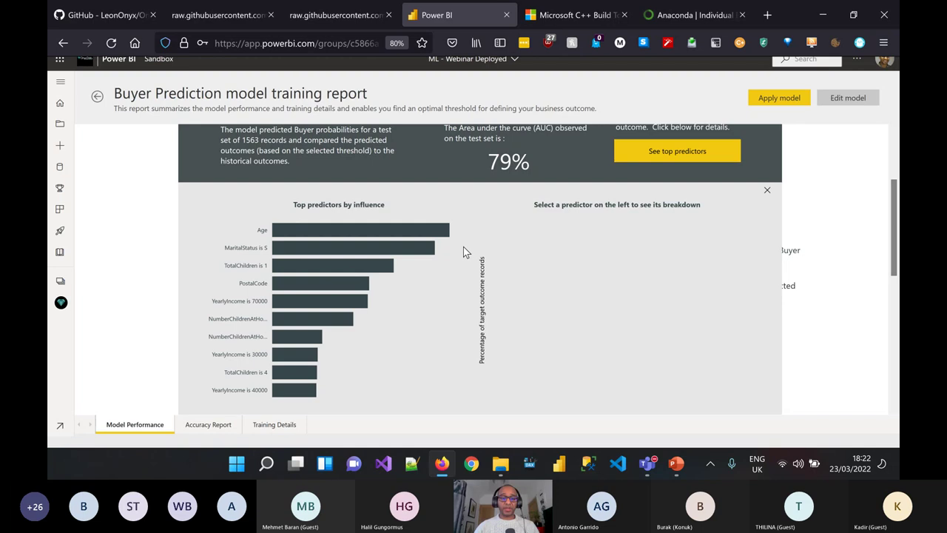
scroll(401, 292, "down", 1)
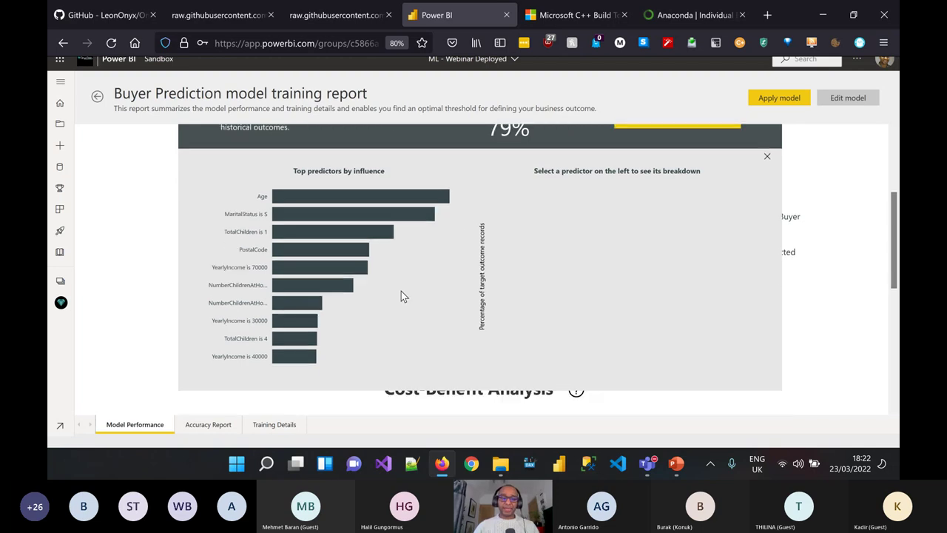
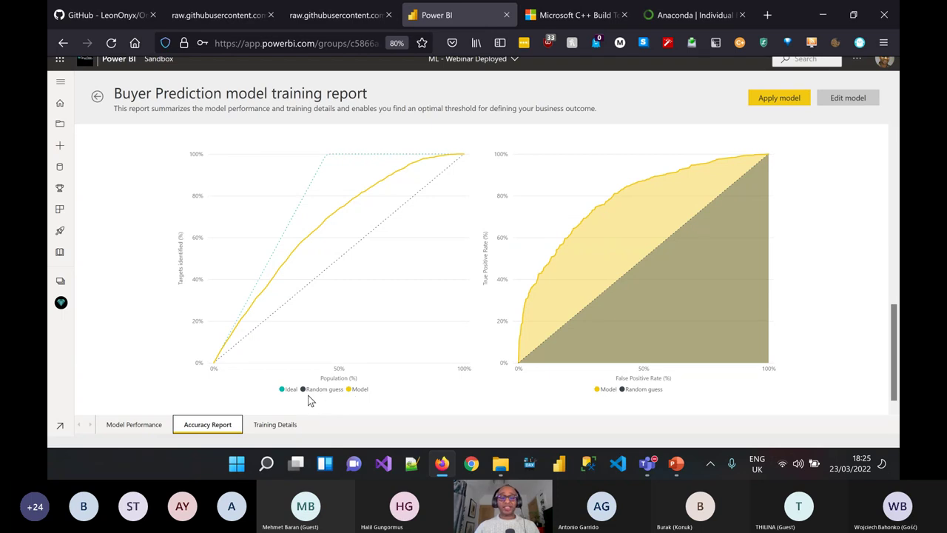
- Review the Training Details summary, iterations chart, Data Featurization and Final Parameters tables
left_click(308, 392)
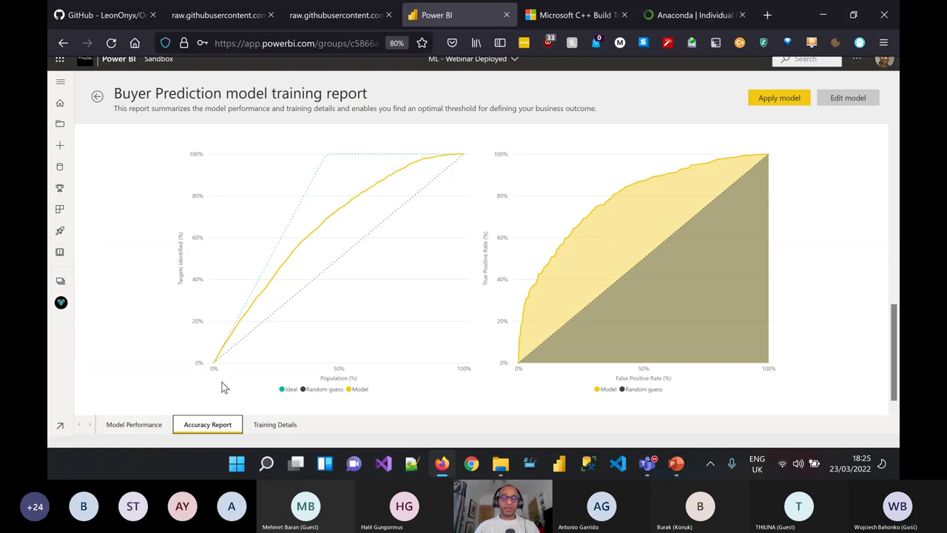
left_click(274, 424)
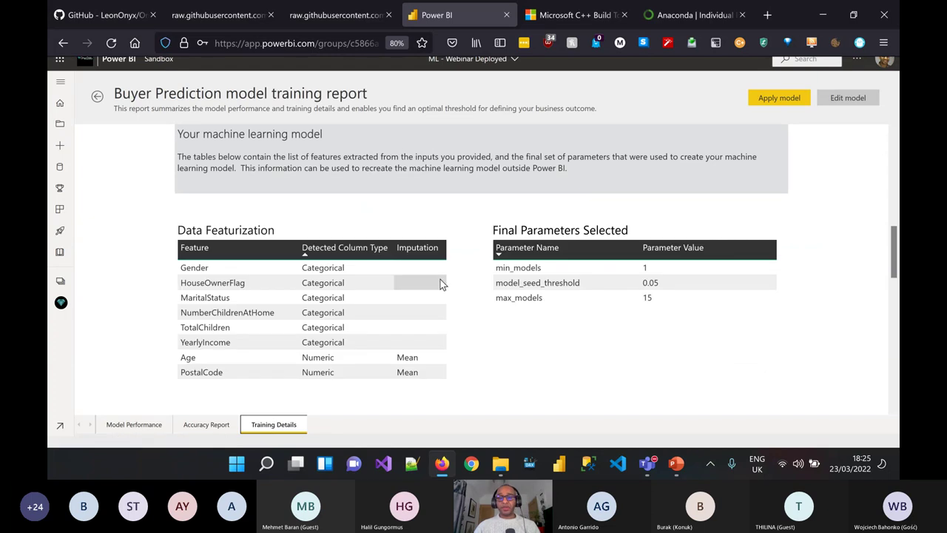
scroll(841, 275, "up", 5)
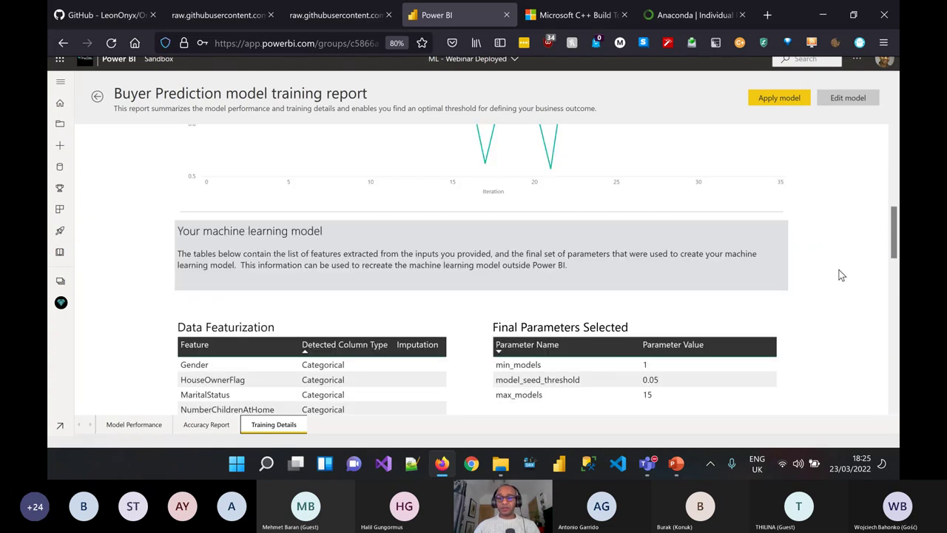
scroll(841, 275, "up", 2)
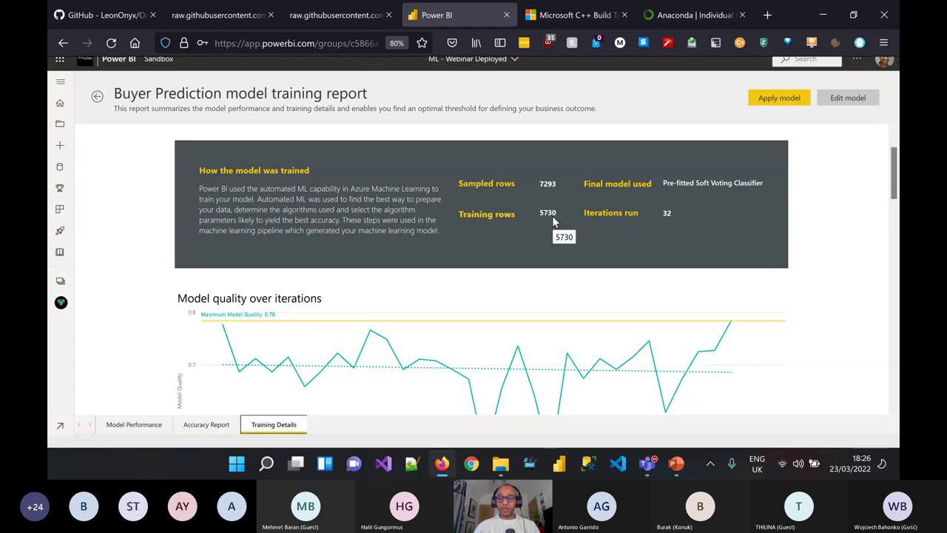
scroll(799, 229, "down", 3)
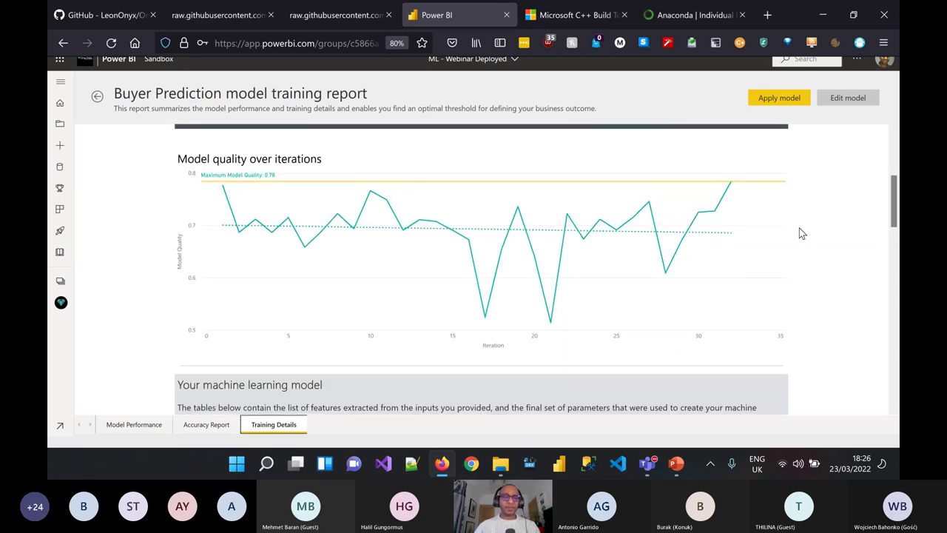
scroll(799, 230, "down", 1)
scroll(799, 229, "down", 4)
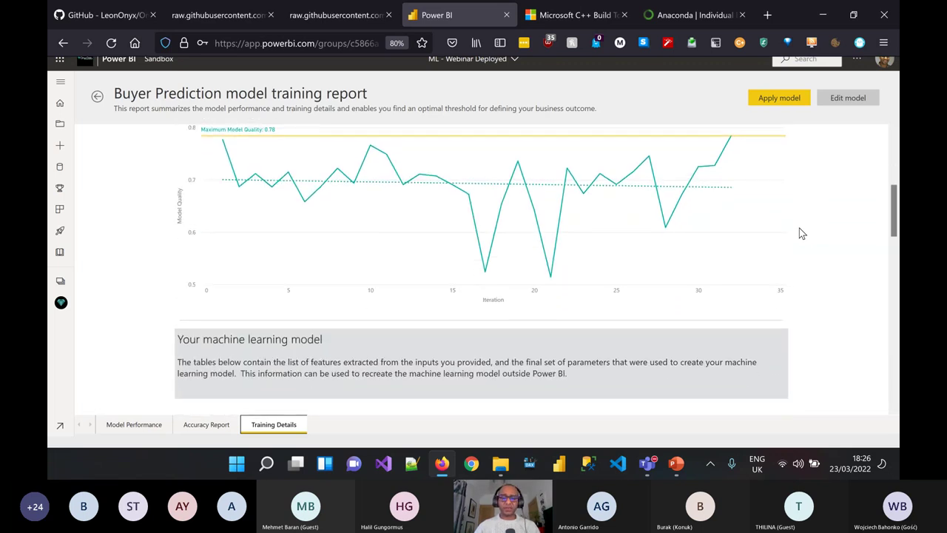
scroll(799, 229, "down", 1)
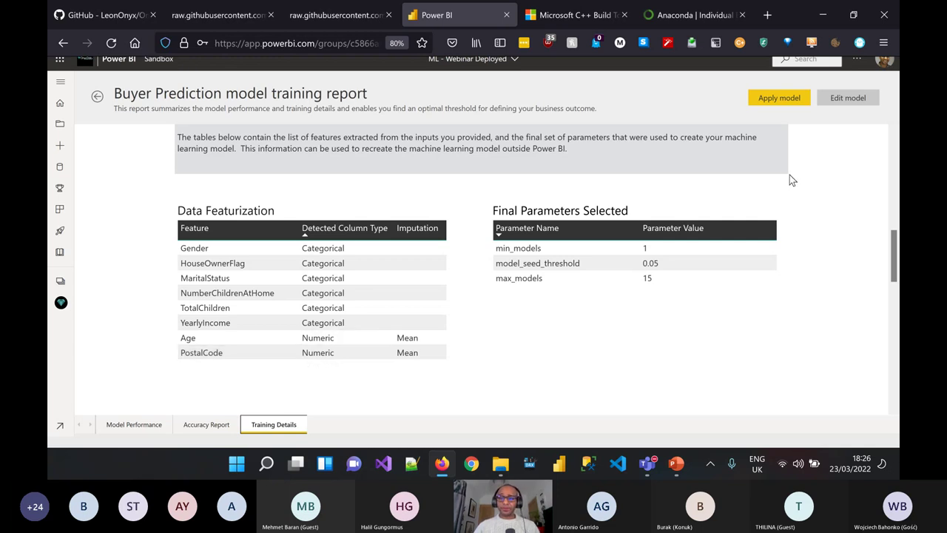
left_click(778, 107)
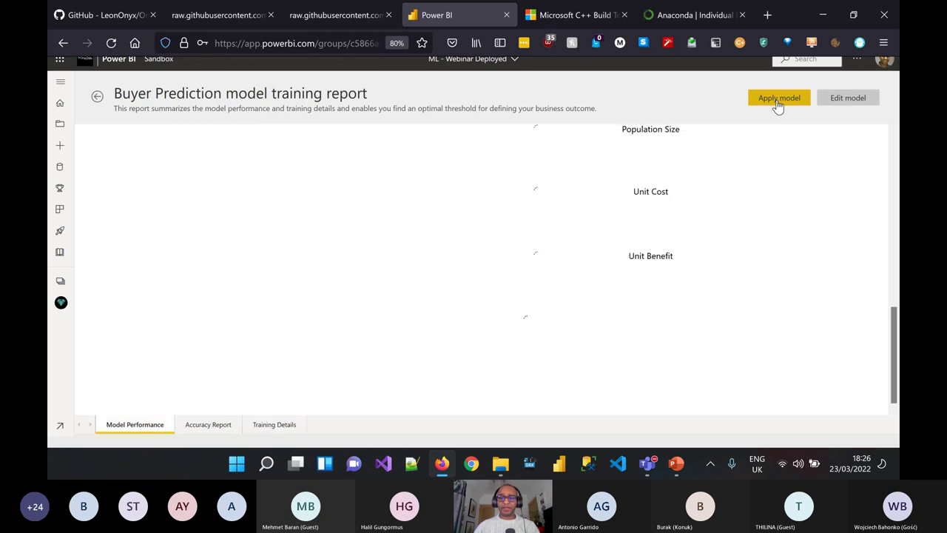
left_click(779, 107)
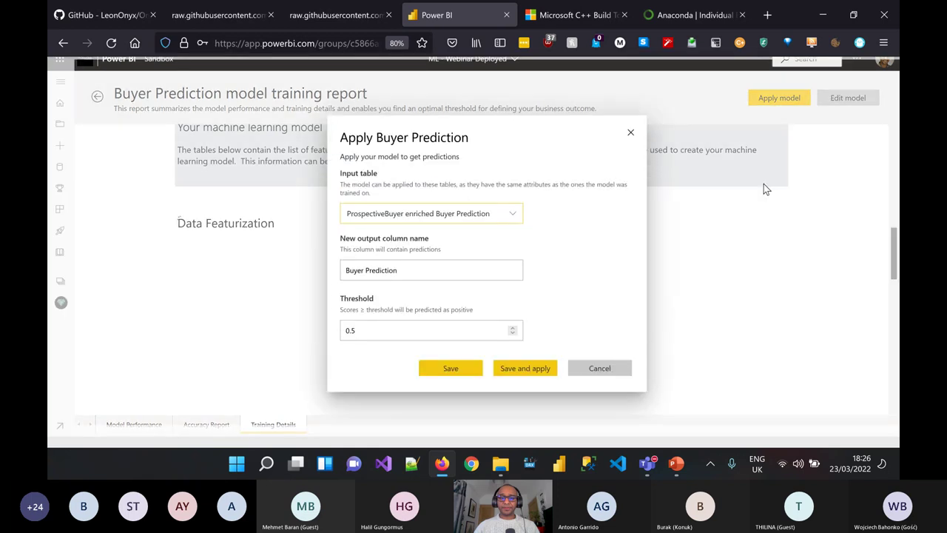
left_click(510, 216)
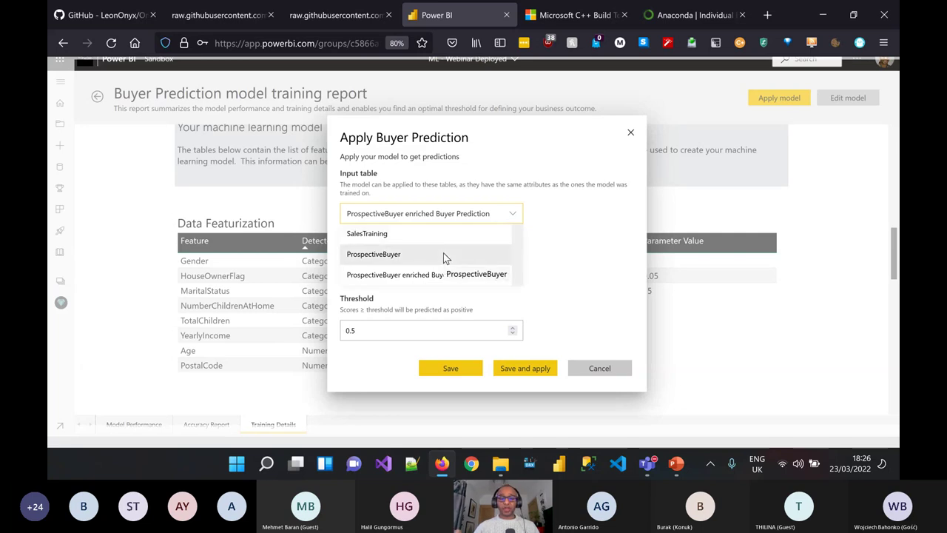
left_click(374, 254)
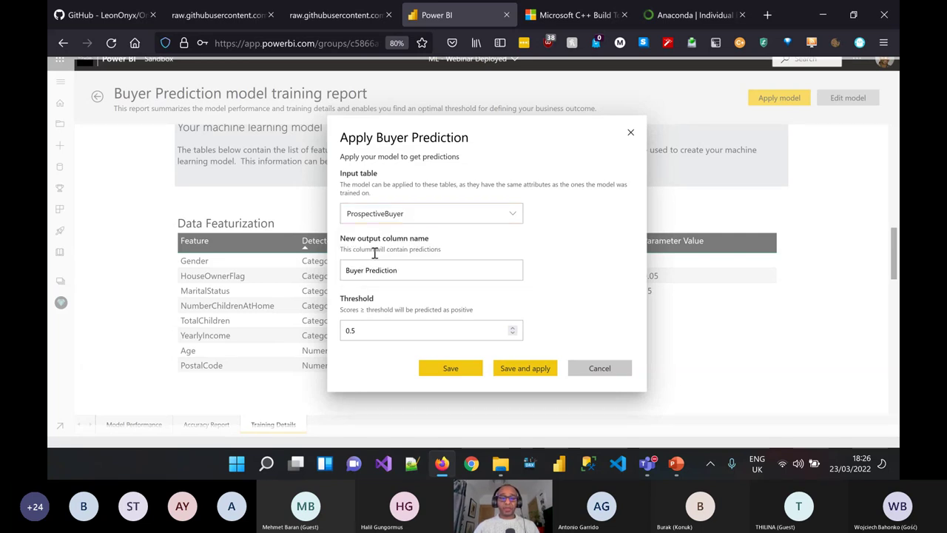
left_click(409, 270)
double_click(410, 270)
key("ctrl+a")
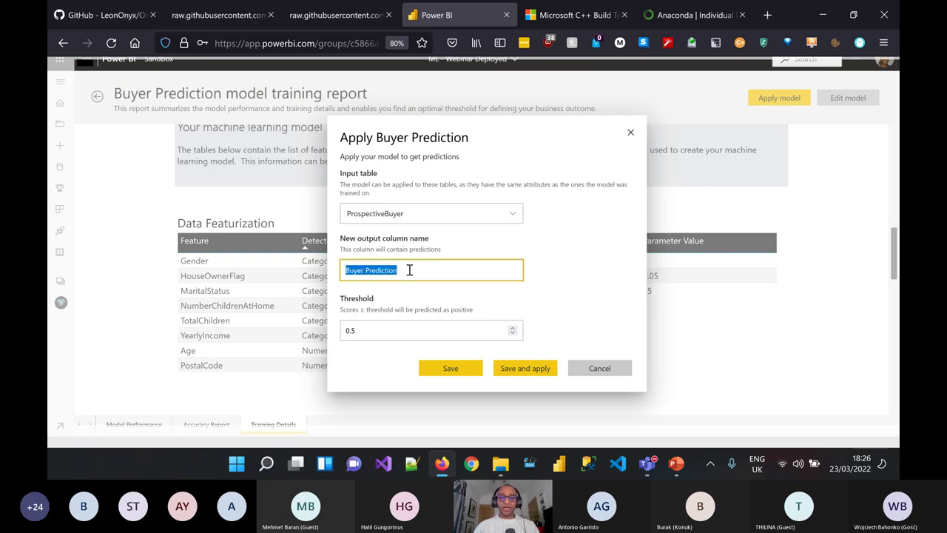
type("Outc")
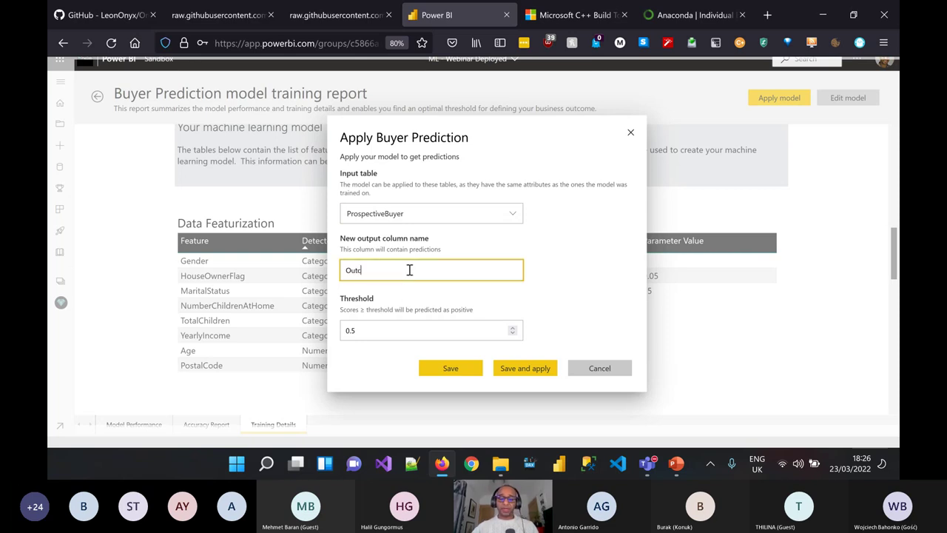
type("ome")
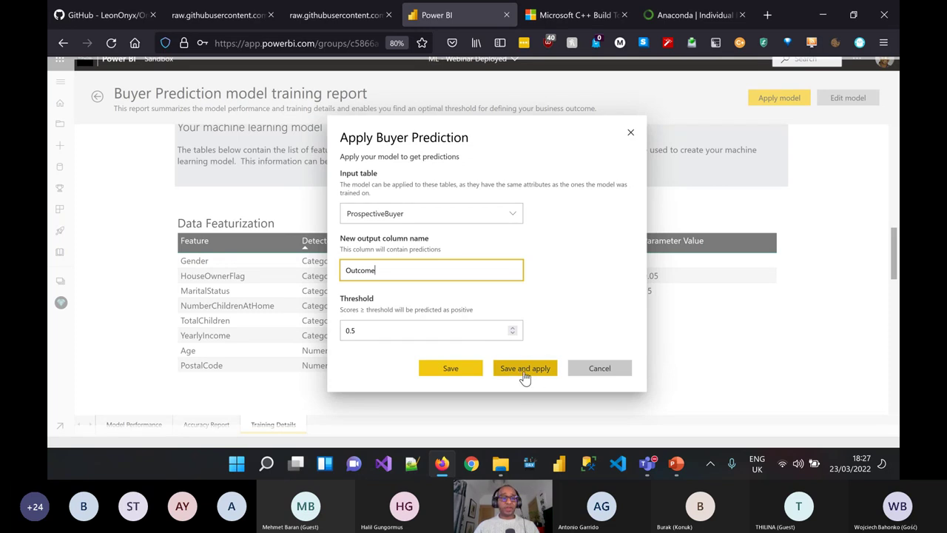
left_click(593, 372)
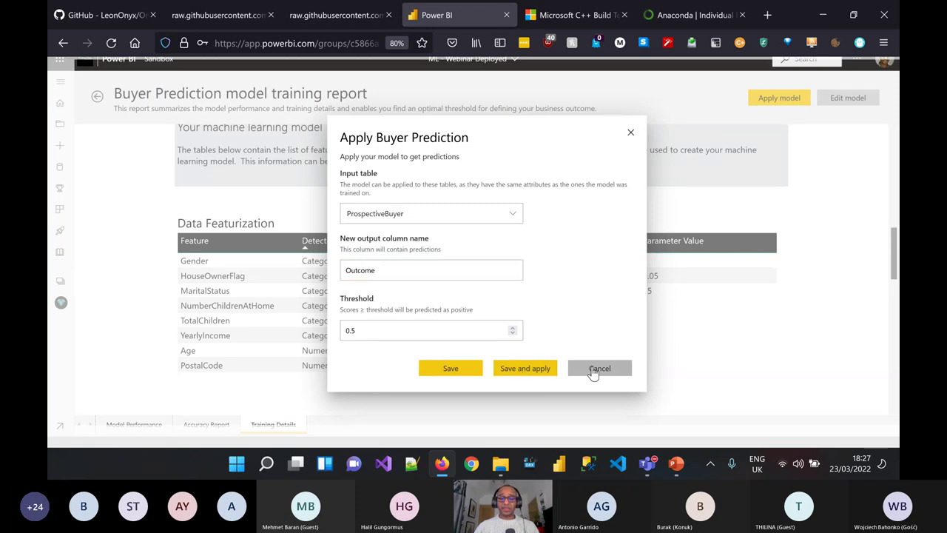
scroll(400, 194, "up", 4)
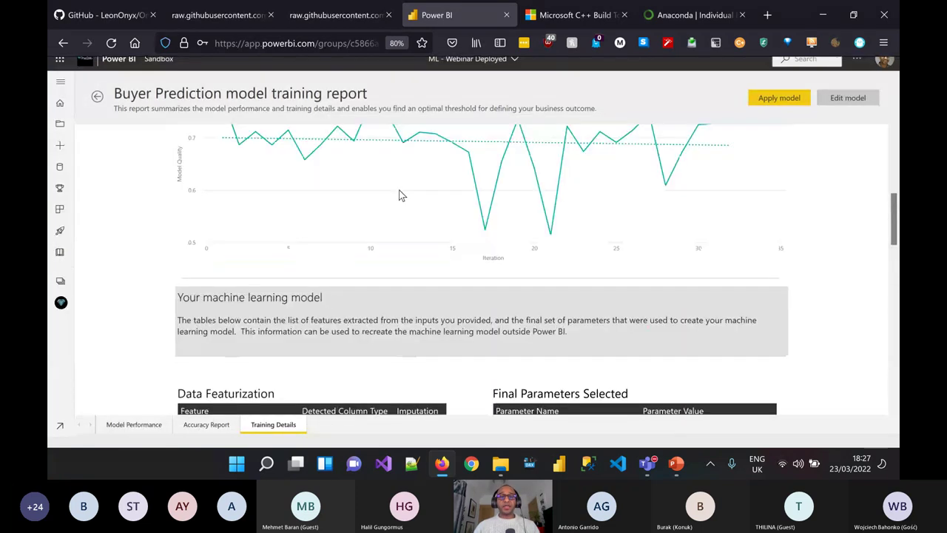
- Show the dataflow's tables list, then launch Power BI Desktop
left_click(96, 97)
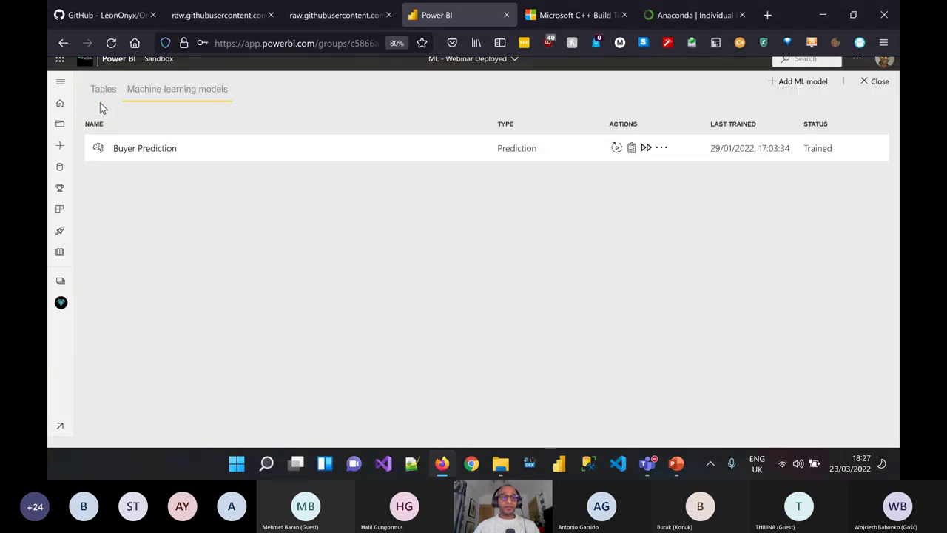
left_click(111, 97)
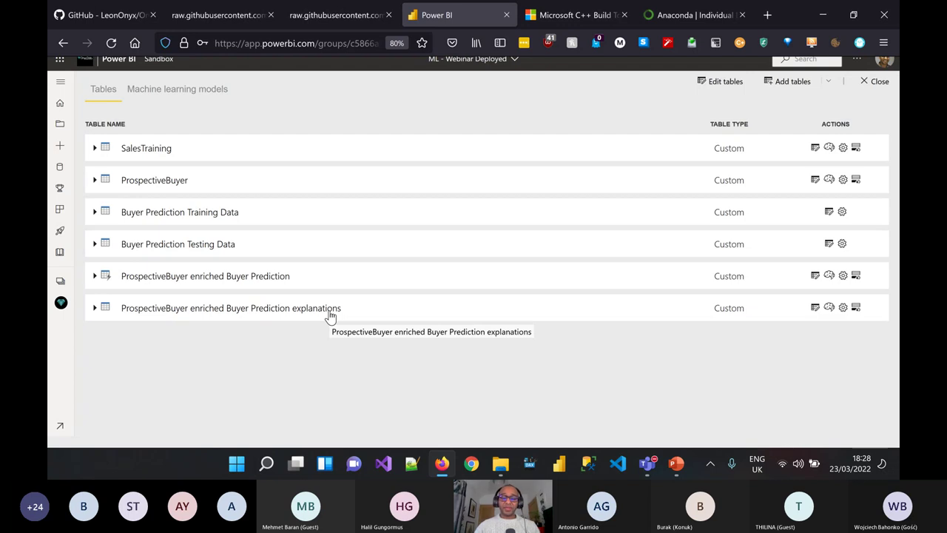
left_click(560, 464)
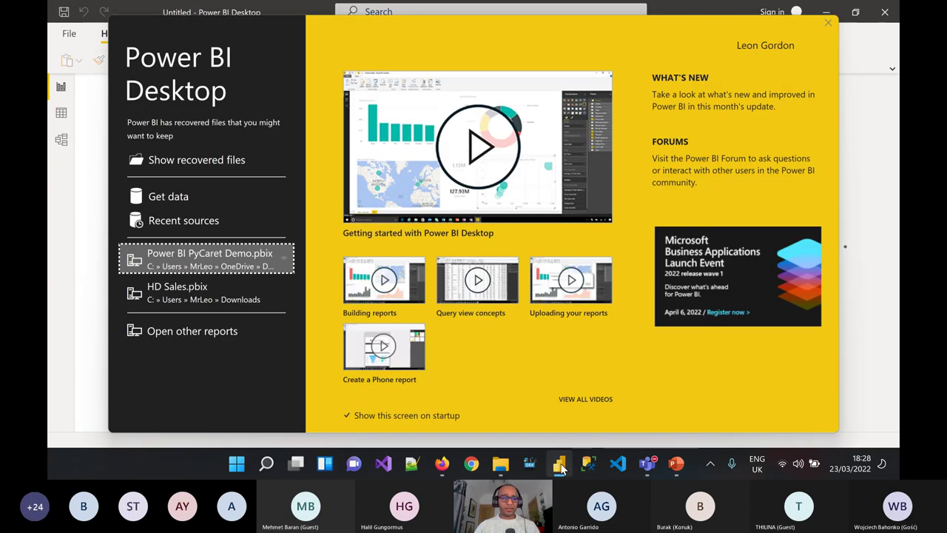
- Start Get Data in a new report and connect to the Power BI dataflows source
left_click(179, 201)
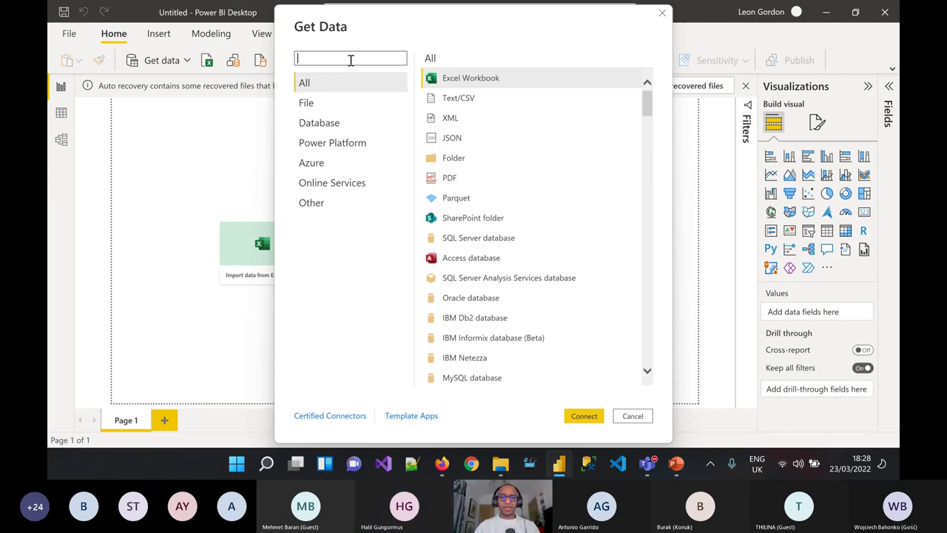
type("dataflo")
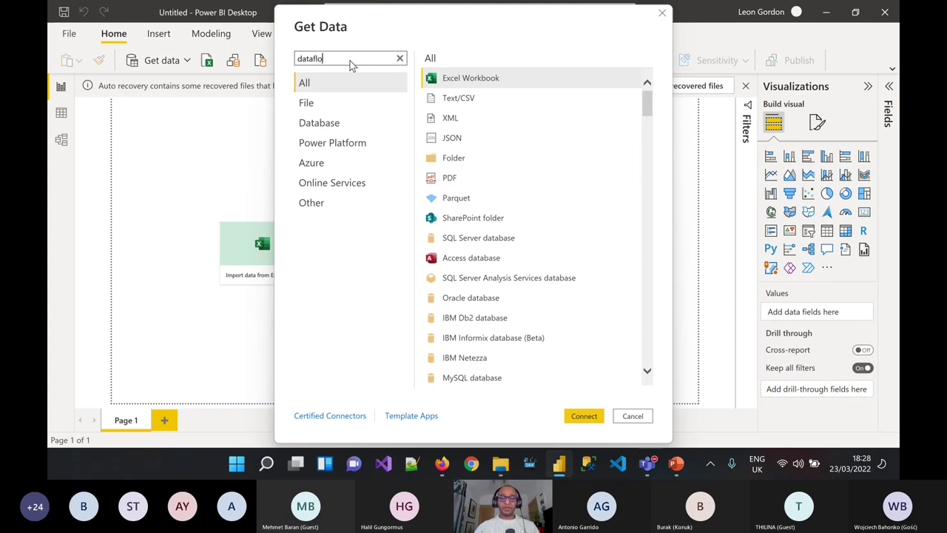
type("w")
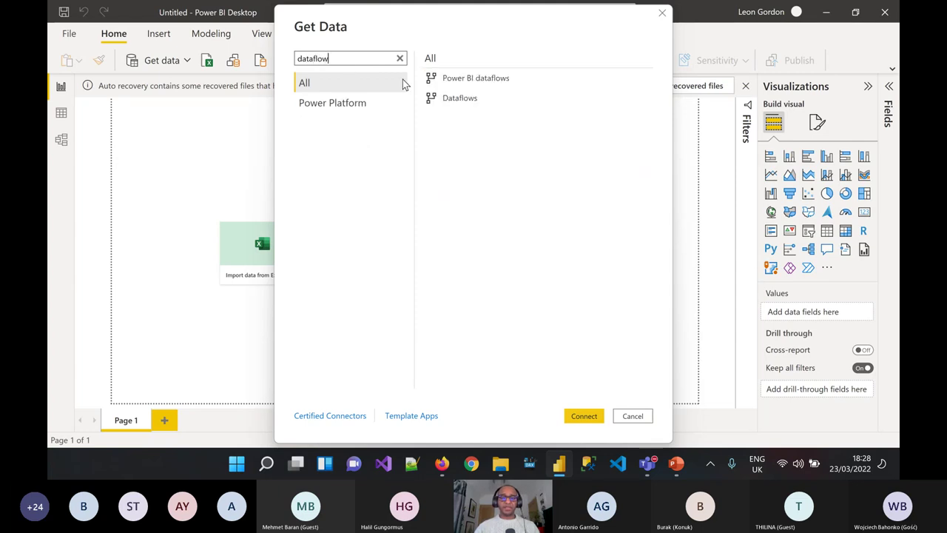
left_click(472, 79)
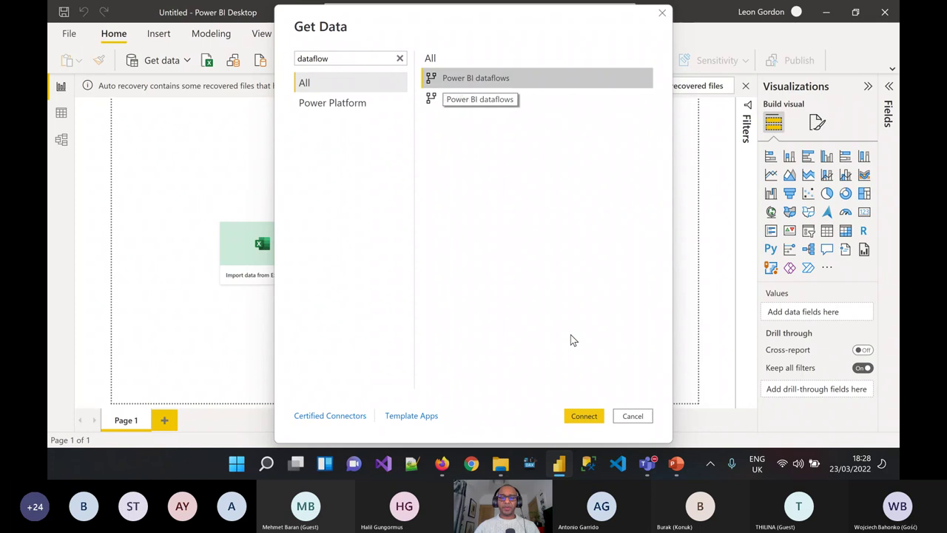
left_click(581, 418)
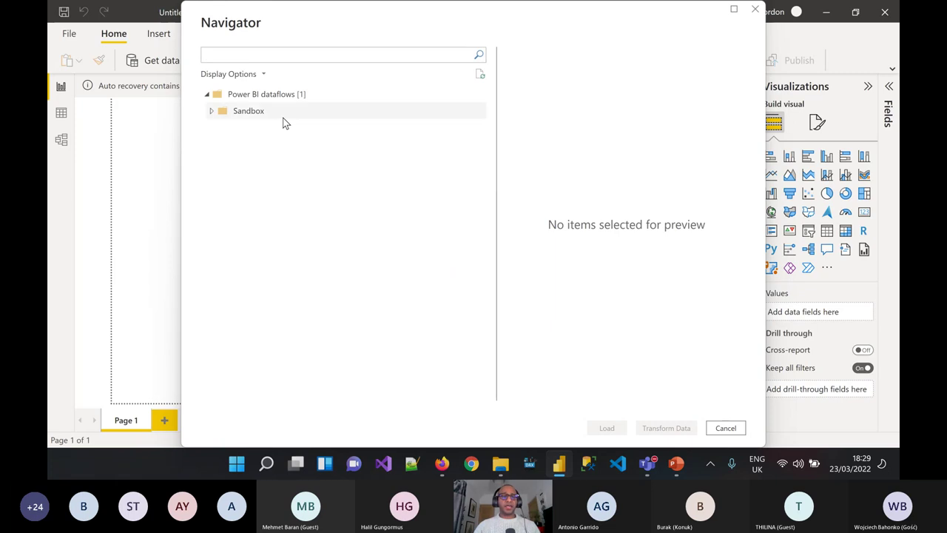
- Select ProspectiveBuyer enriched Buyer Prediction under Sandbox > ML - Webinar Deployed for transformation
left_click(212, 113)
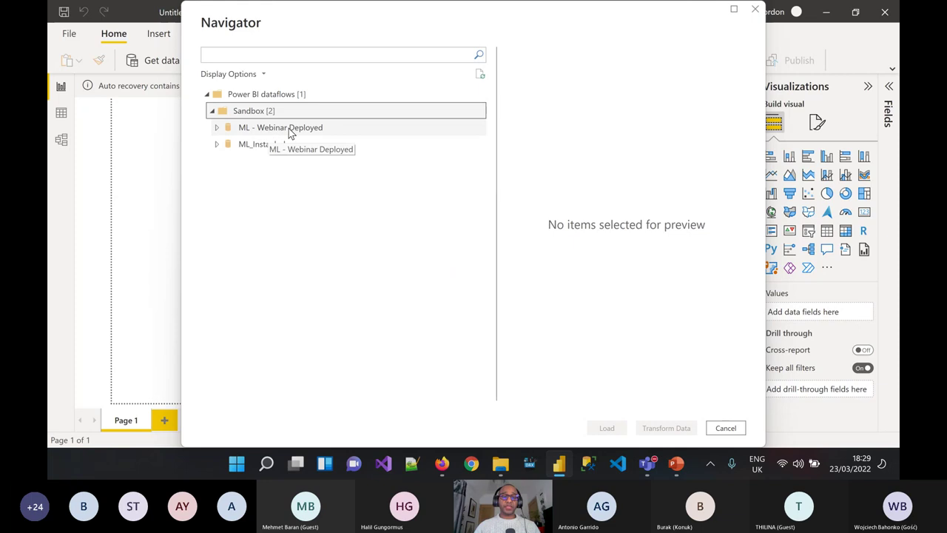
left_click(283, 132)
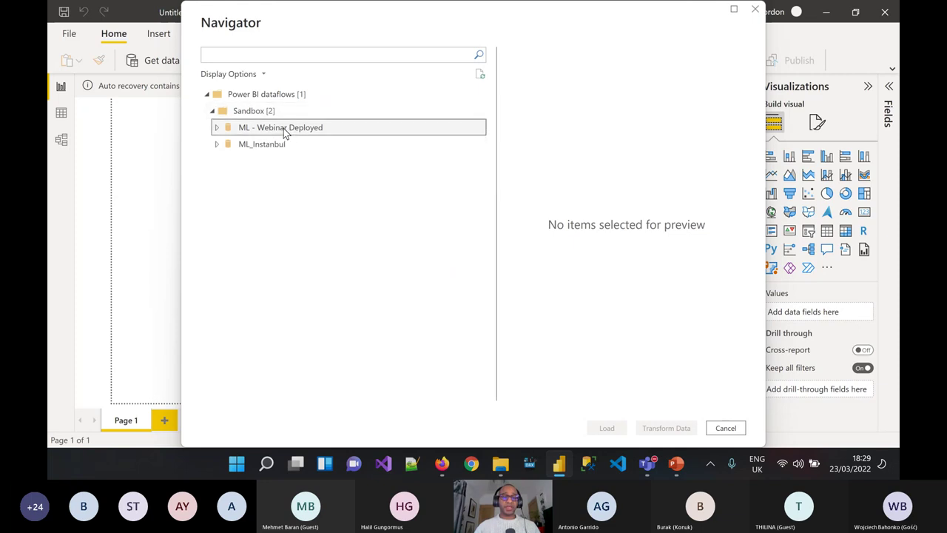
left_click(218, 128)
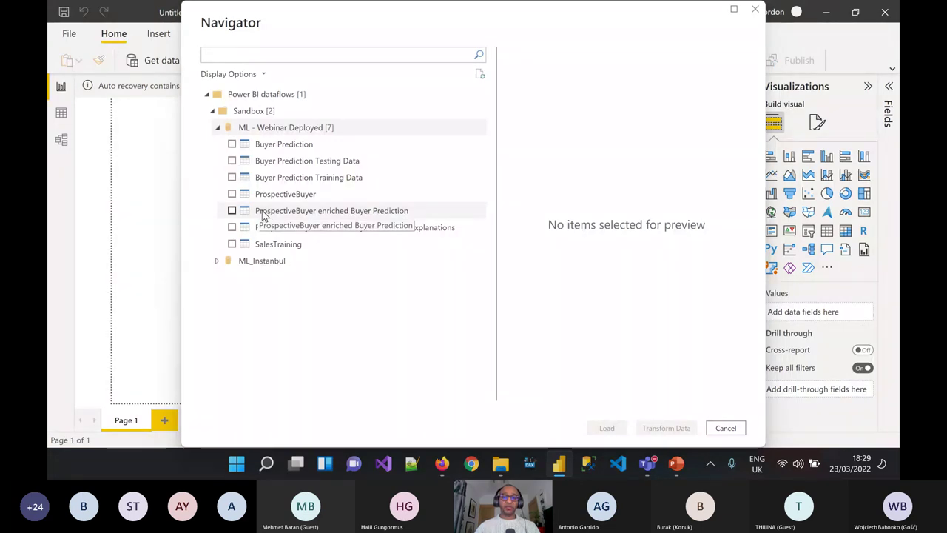
left_click(233, 212)
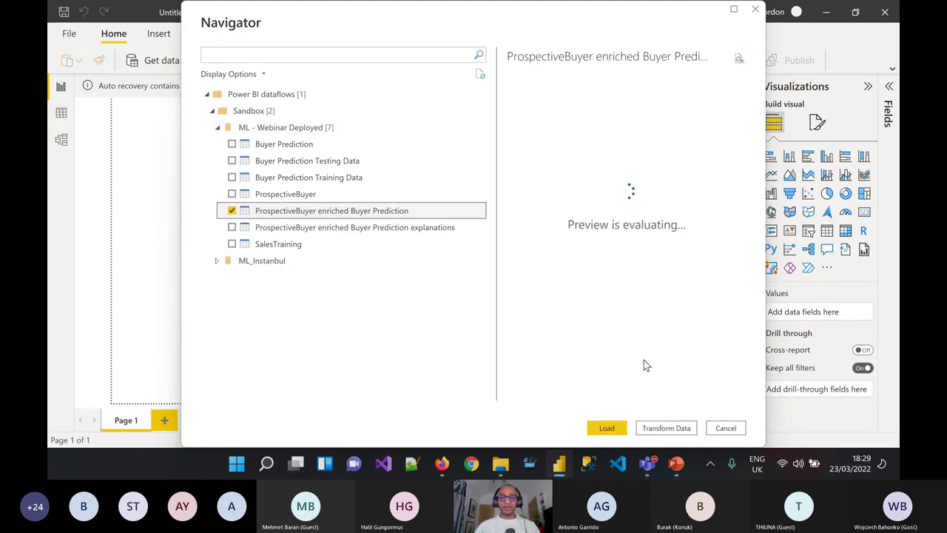
left_click(663, 428)
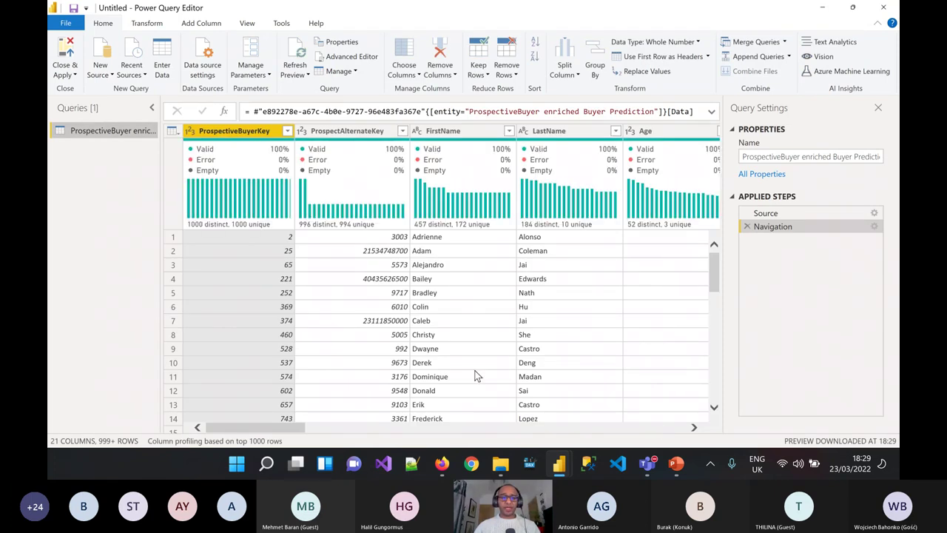
- Check the Buyer Prediction outcome and score columns, then Close & Apply the query
mouse_move(273, 223)
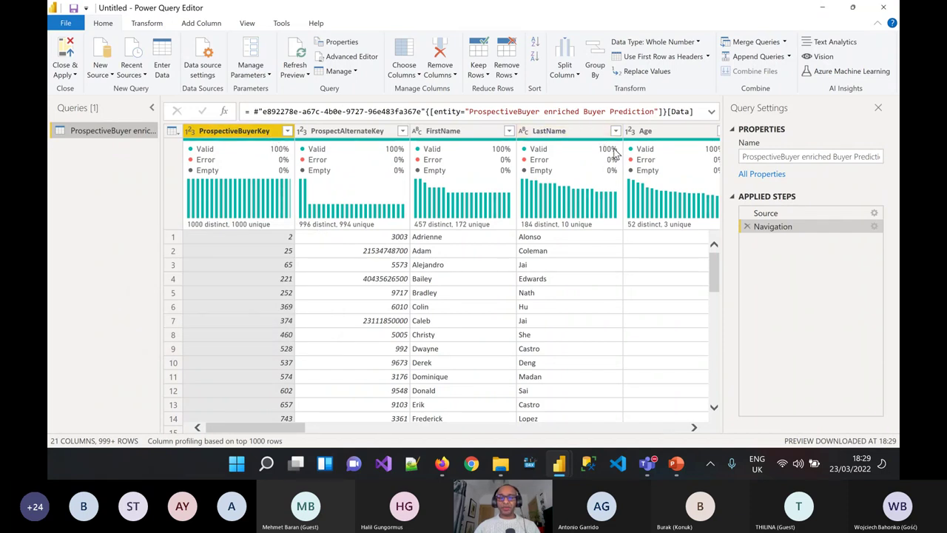
left_click_drag(279, 432, 595, 447)
mouse_move(398, 145)
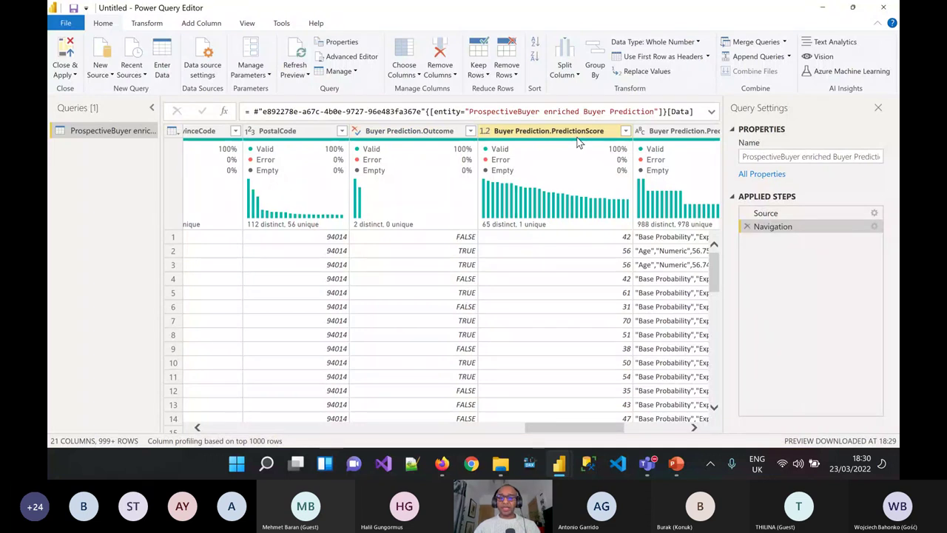
left_click_drag(578, 432, 626, 441)
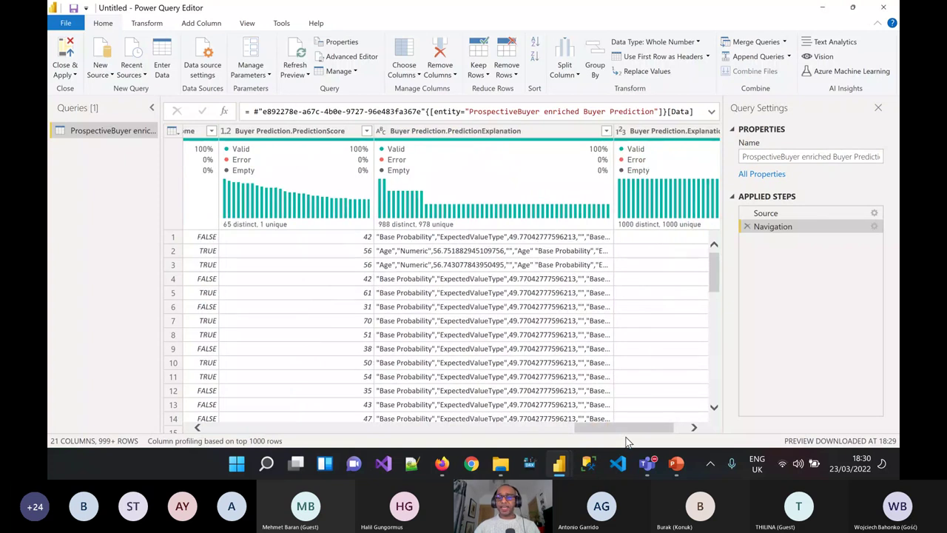
left_click_drag(648, 429, 660, 430)
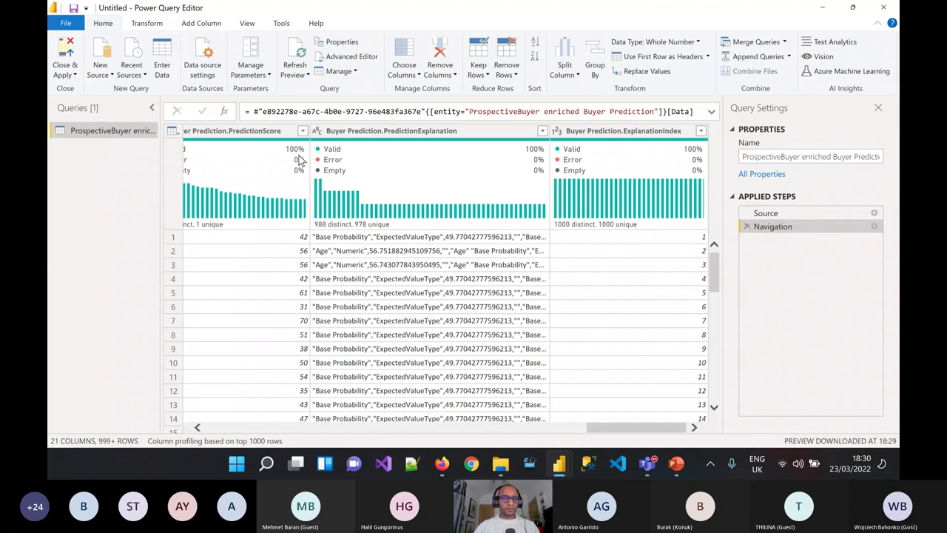
left_click(67, 52)
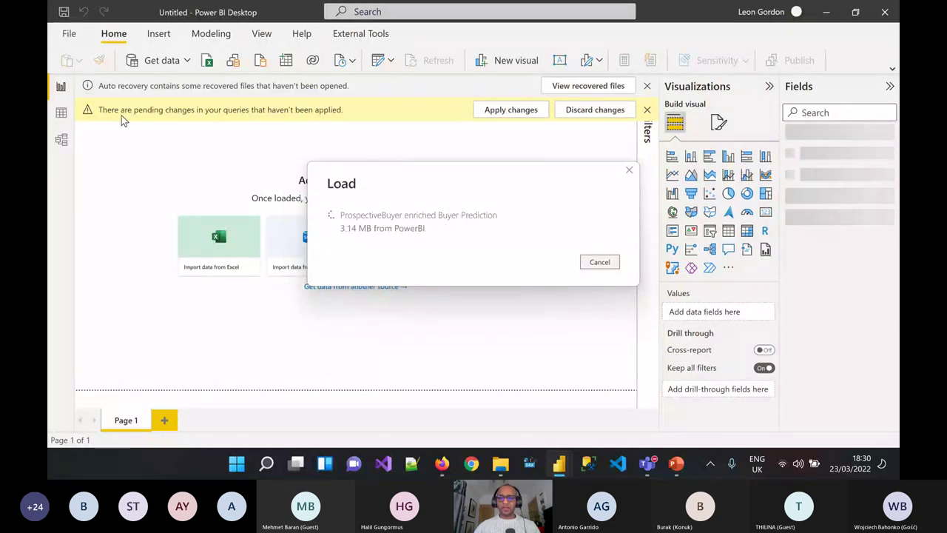
- Dismiss the recovery notices, collapse Visualizations, widen Fields and expand the prediction table
left_click(647, 85)
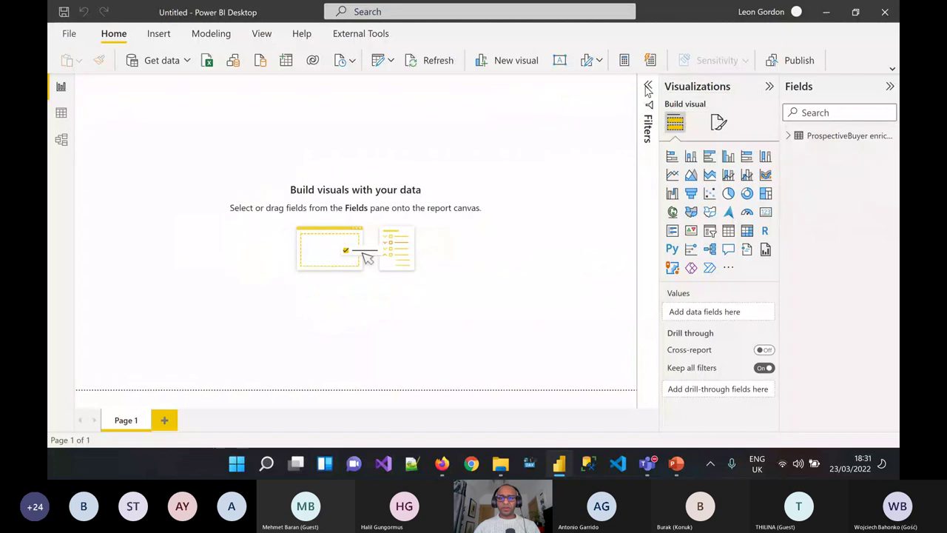
left_click(551, 271)
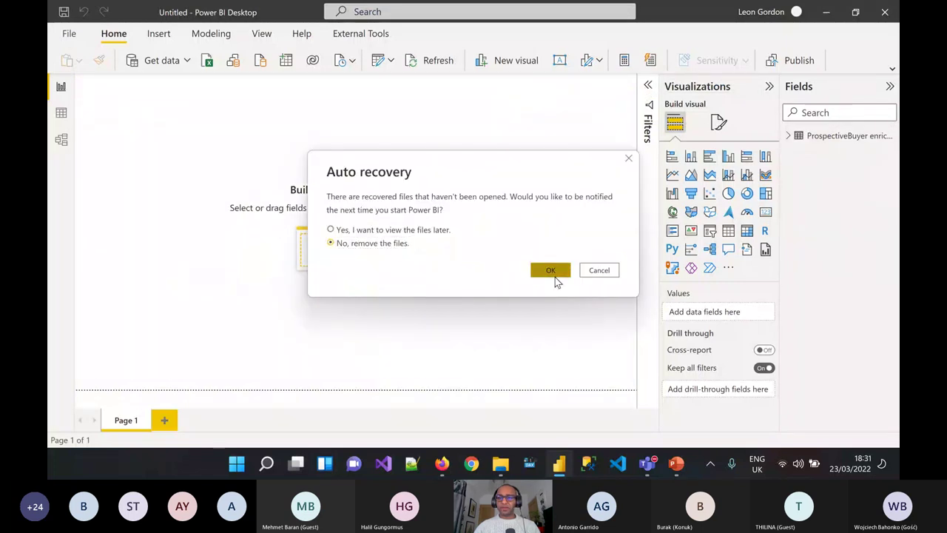
left_click(770, 88)
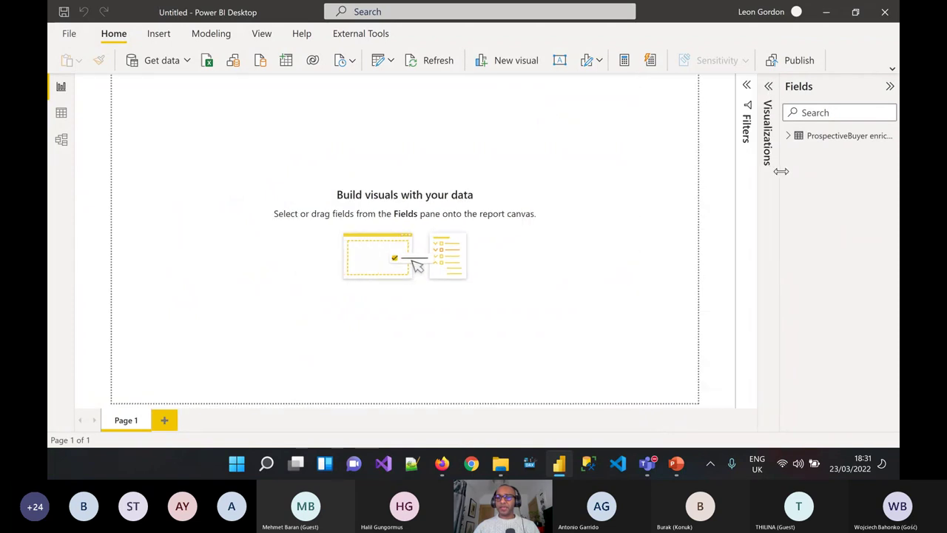
left_click_drag(780, 171, 729, 175)
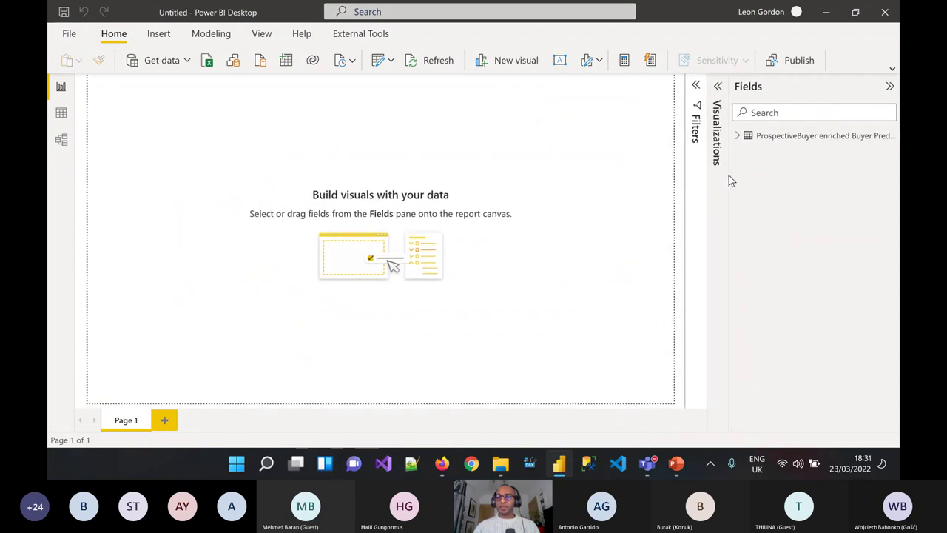
left_click(738, 139)
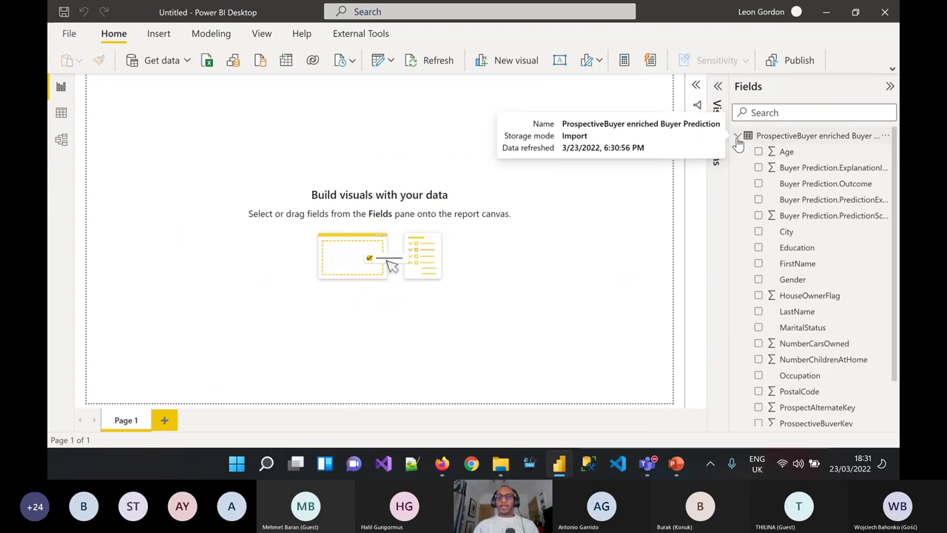
- Build an enlarged table of FirstName, LastName, Buyer Prediction.Outcome and PredictionScore
left_click(759, 264)
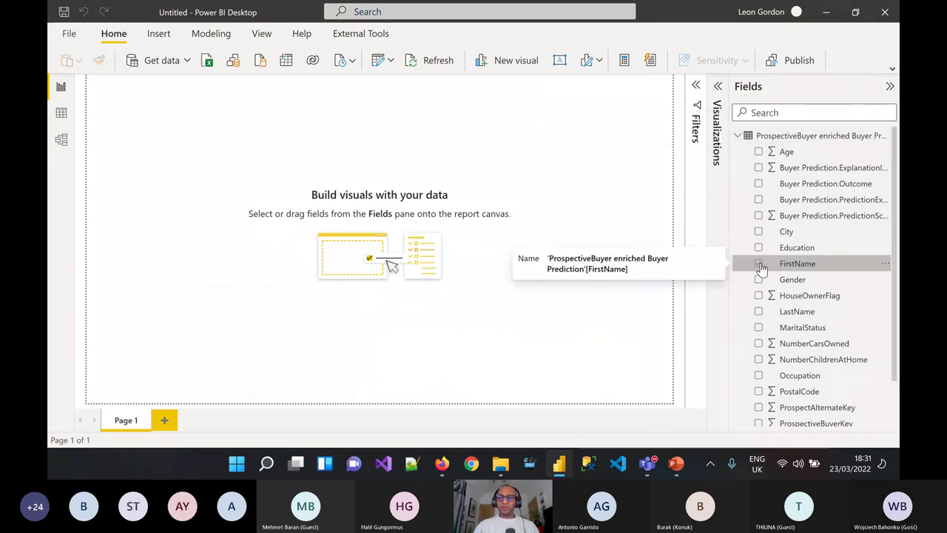
left_click(759, 311)
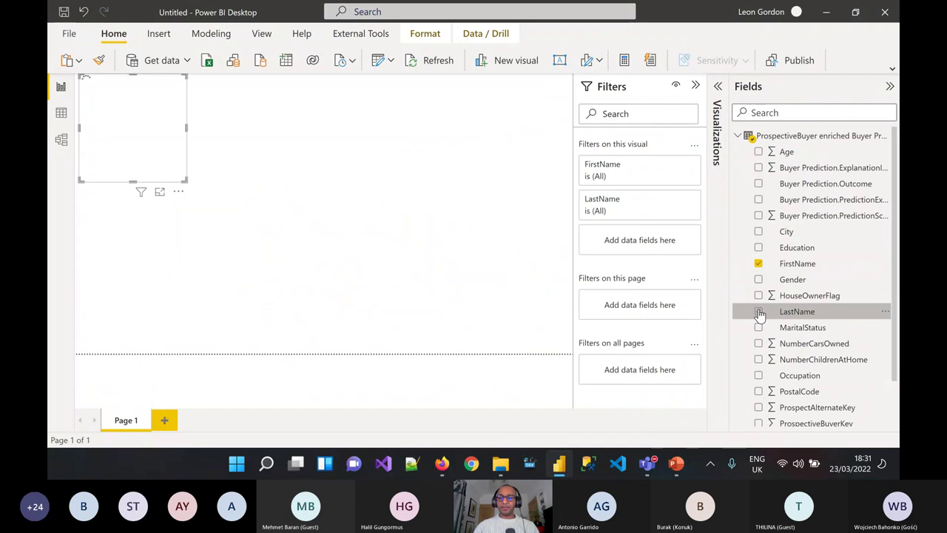
left_click(759, 185)
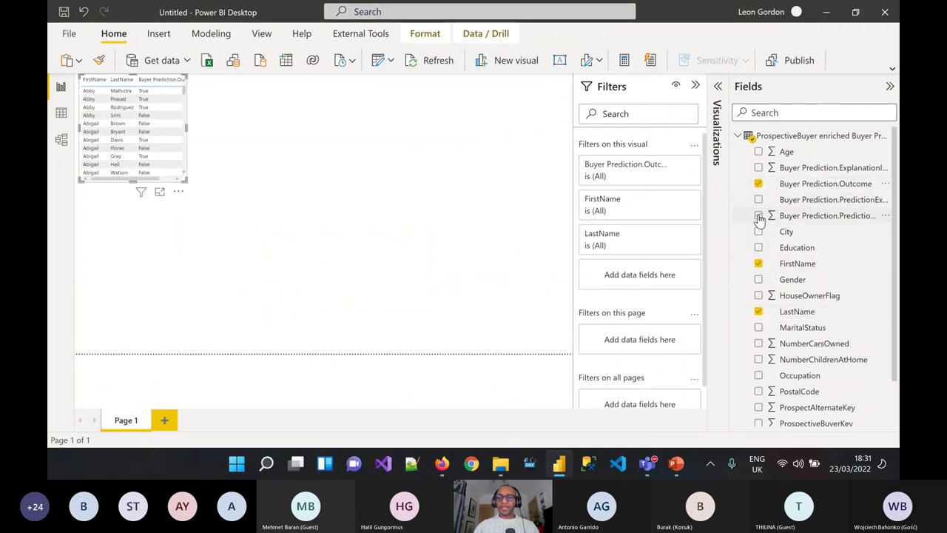
left_click(758, 216)
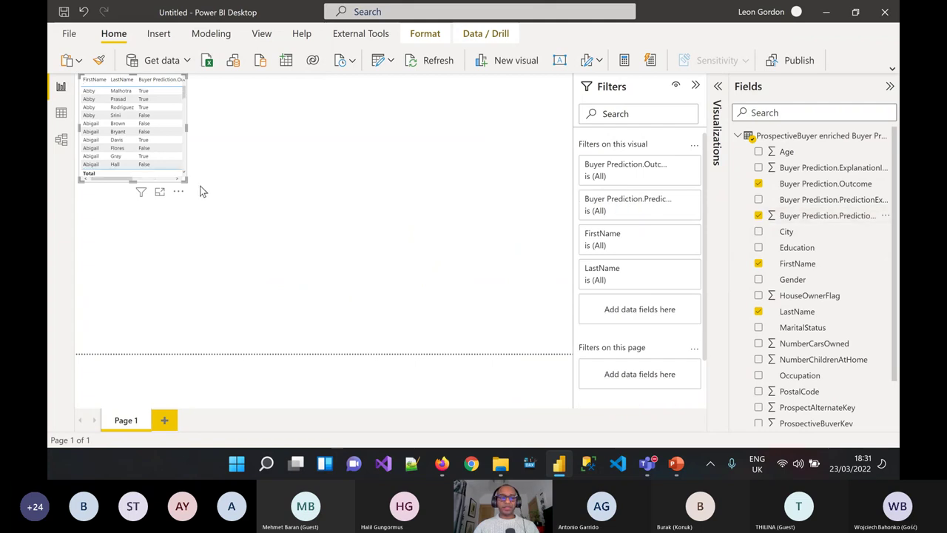
left_click_drag(185, 180, 300, 375)
left_click(300, 374)
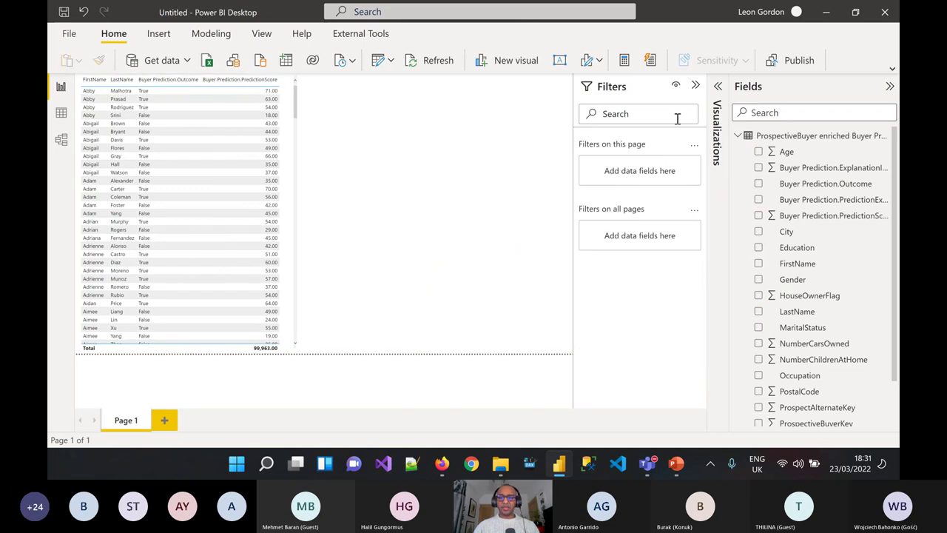
- Add a Buyer Prediction.Outcome slicer and filter it to True
left_click(758, 184)
left_click(694, 86)
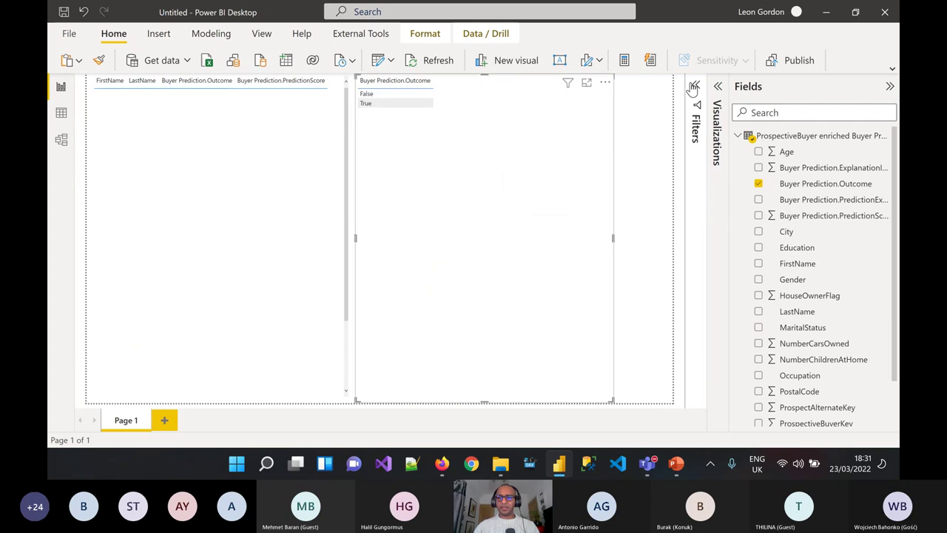
left_click(890, 86)
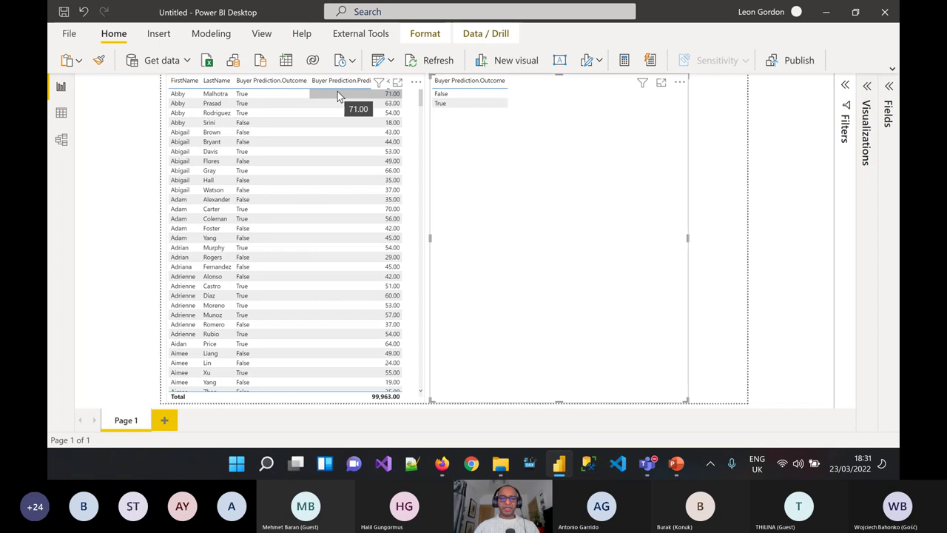
left_click(448, 105)
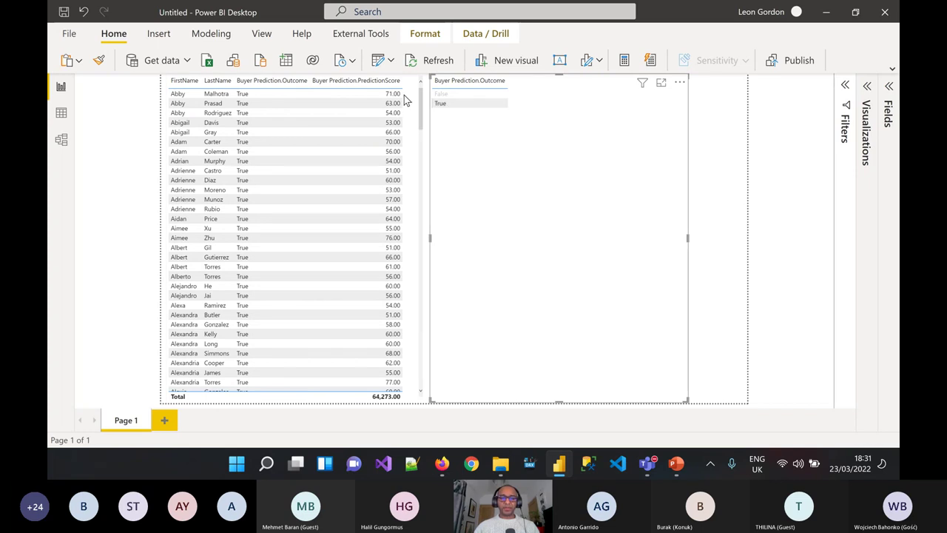
- Sort the table by PredictionScore descending and switch the slicer to False
left_click(360, 86)
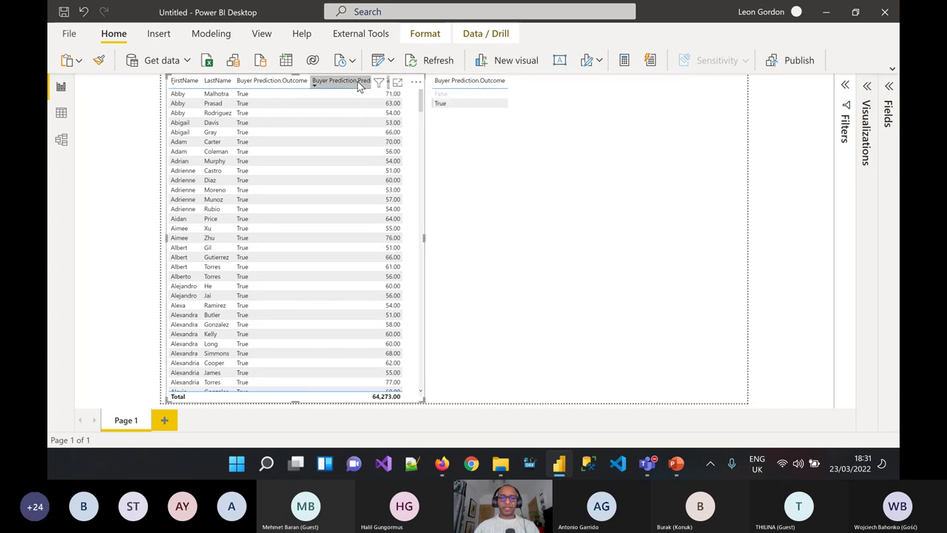
left_click(360, 86)
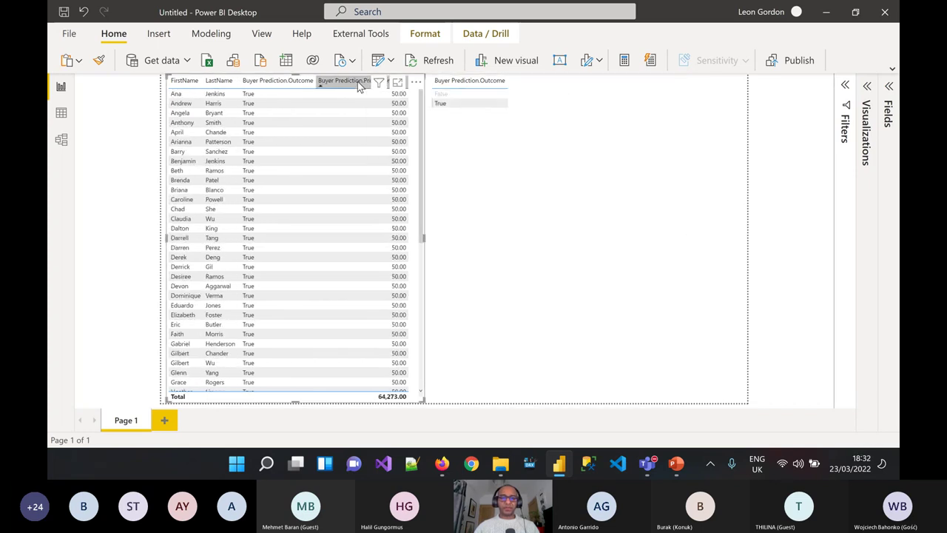
left_click(359, 82)
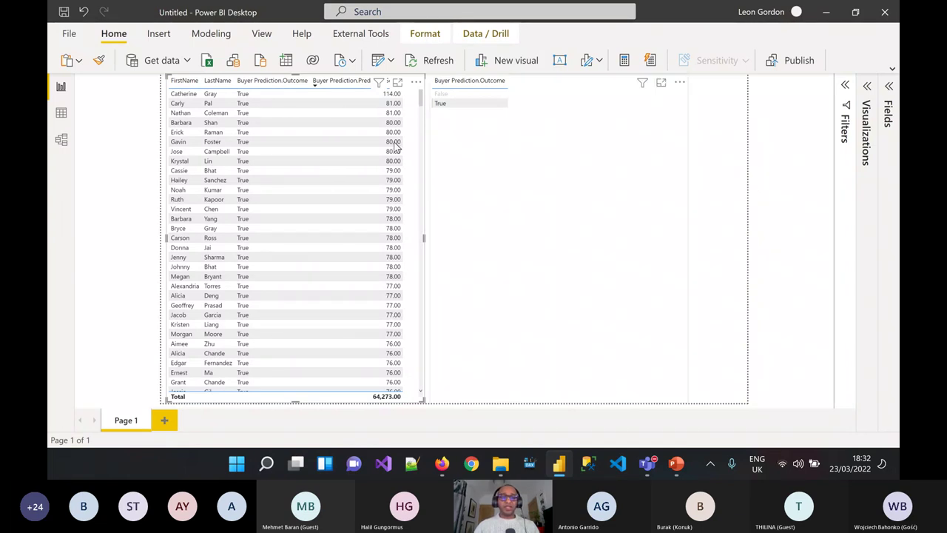
left_click(496, 95)
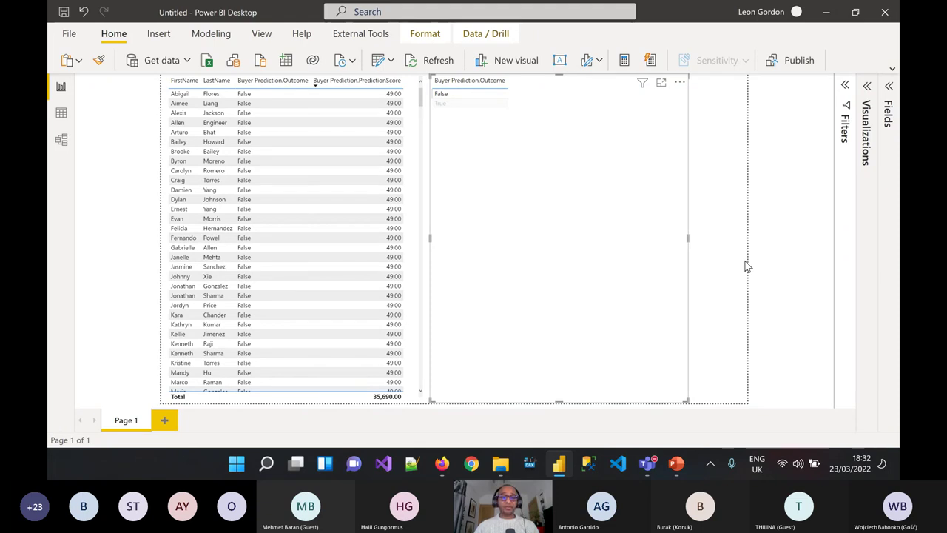
- Page through the Machine Learning in Power BI deck from slide 11 to slide 12
left_click(677, 465)
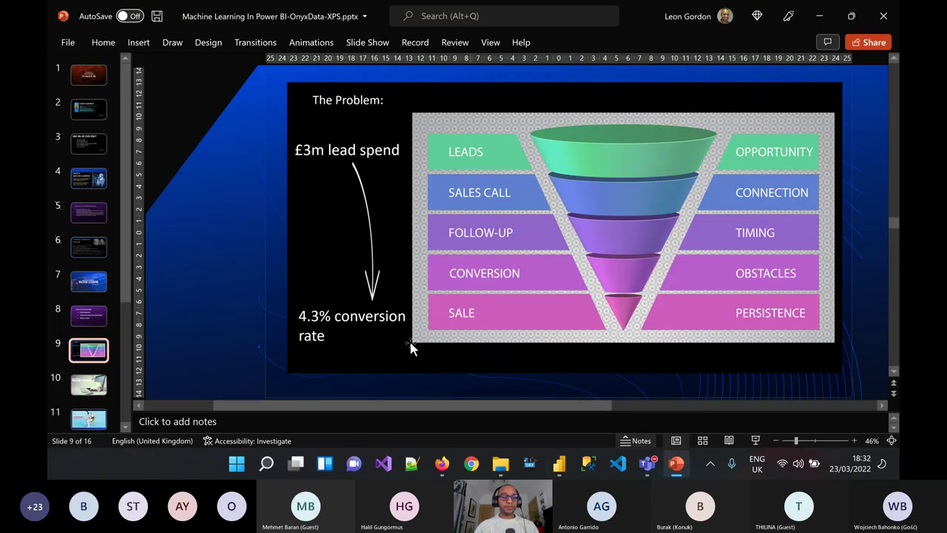
left_click(89, 386)
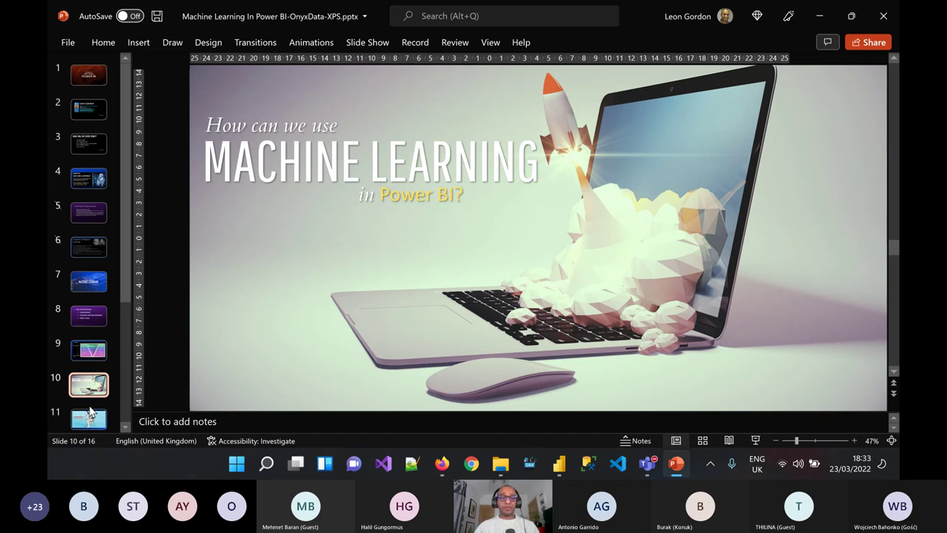
left_click(89, 414)
scroll(91, 420, "down", 2)
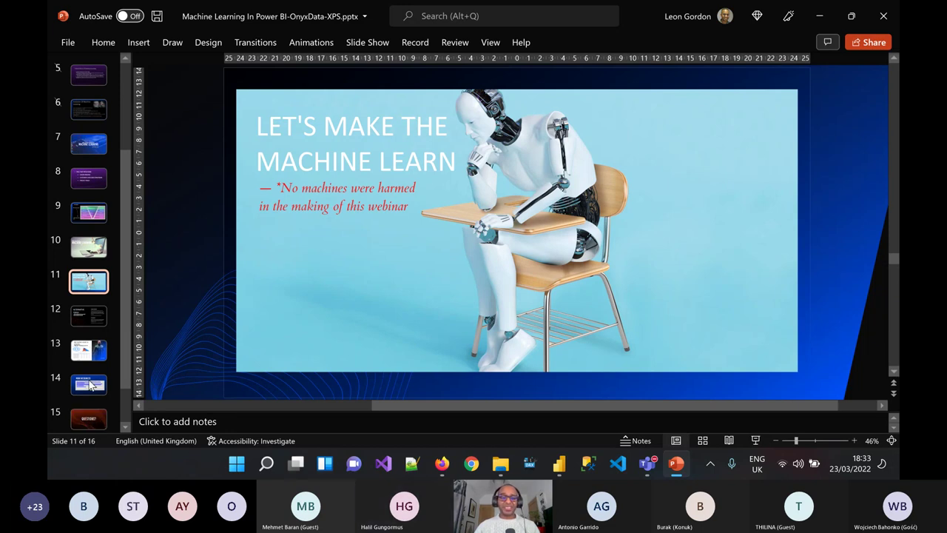
scroll(89, 374, "down", 1)
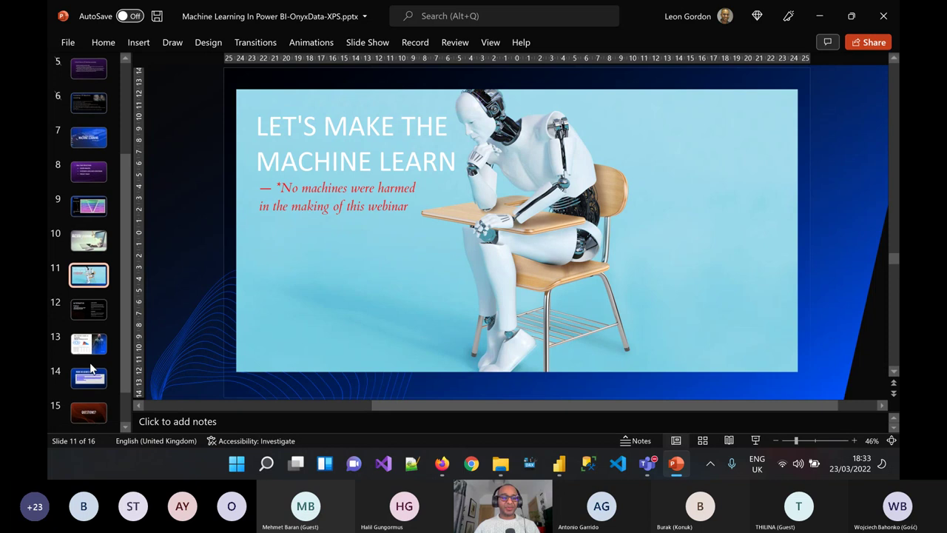
left_click(94, 318)
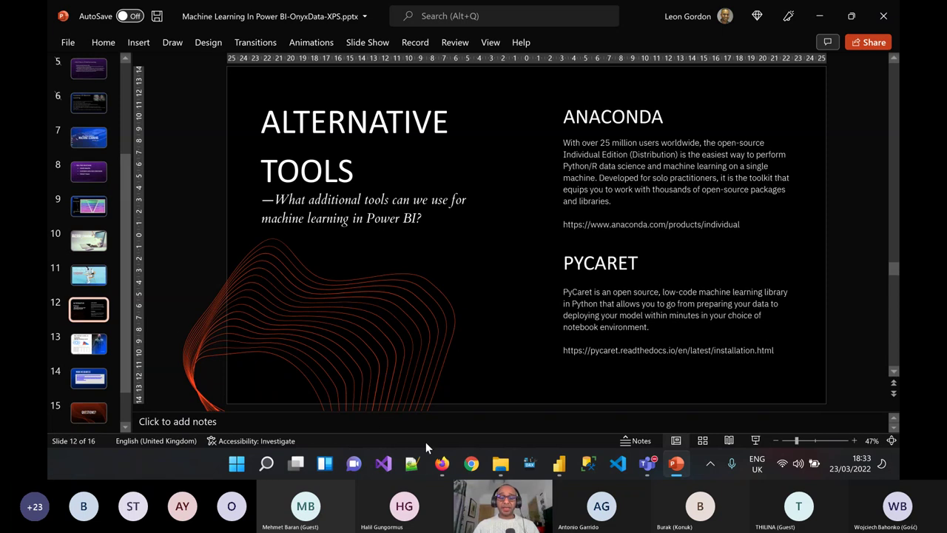
- Copy the Microsoft C++ Build Tools page URL and bring the Teams meeting forward
left_click(441, 464)
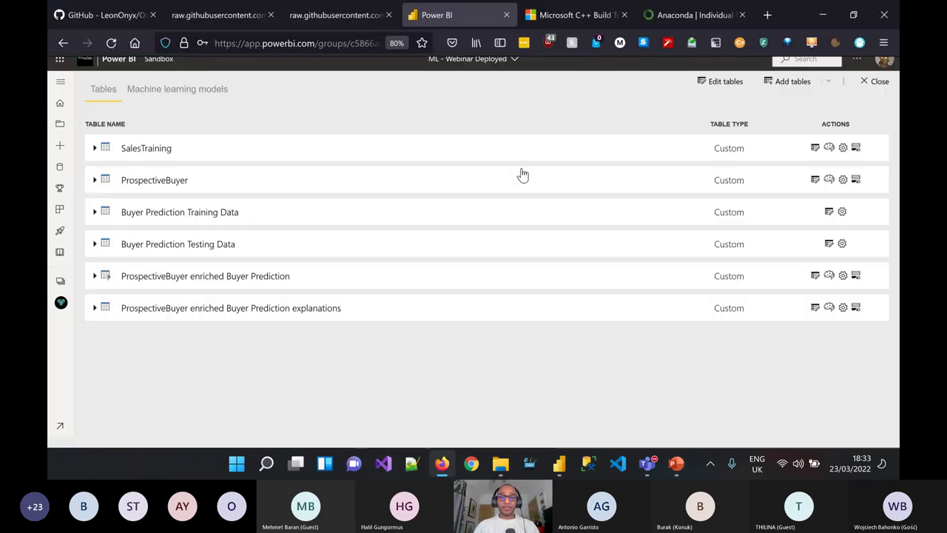
left_click(575, 15)
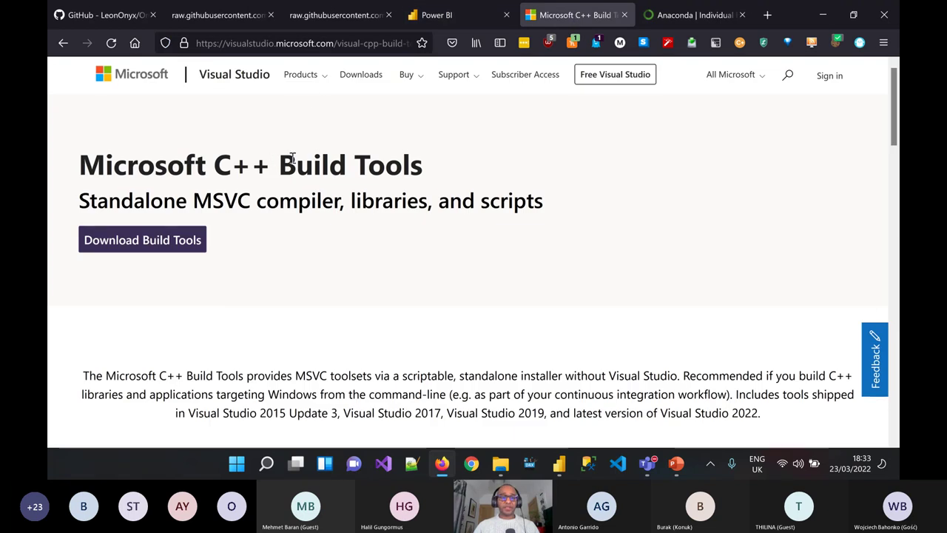
left_click(318, 42)
key("ctrl+c")
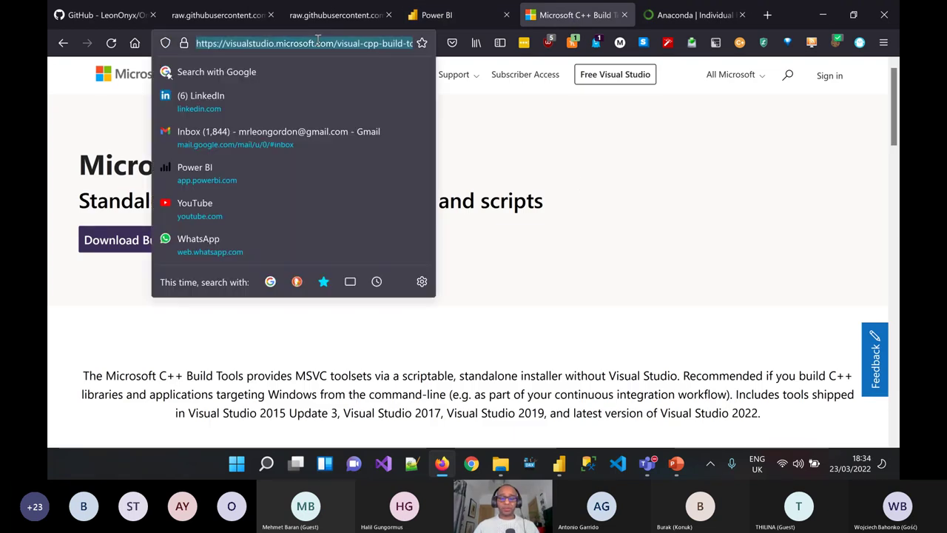
left_click(586, 224)
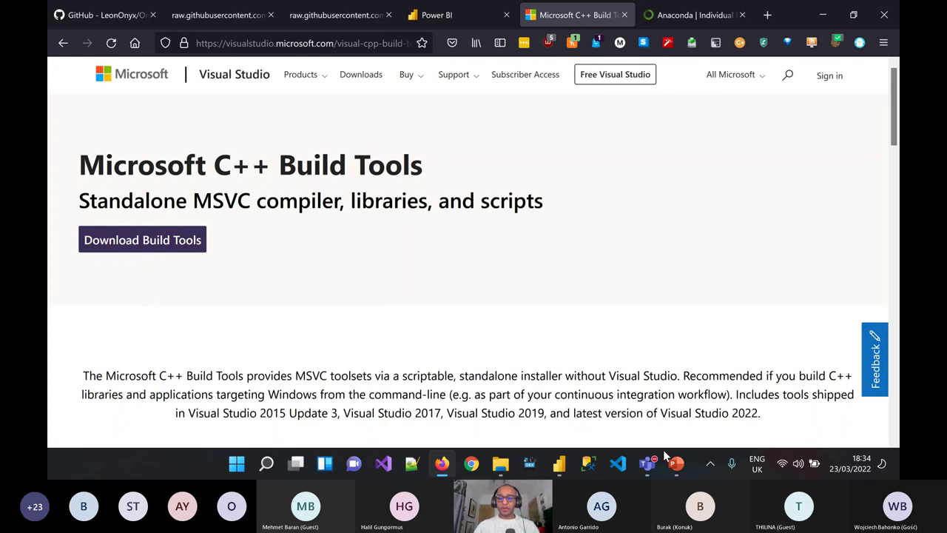
left_click(650, 469)
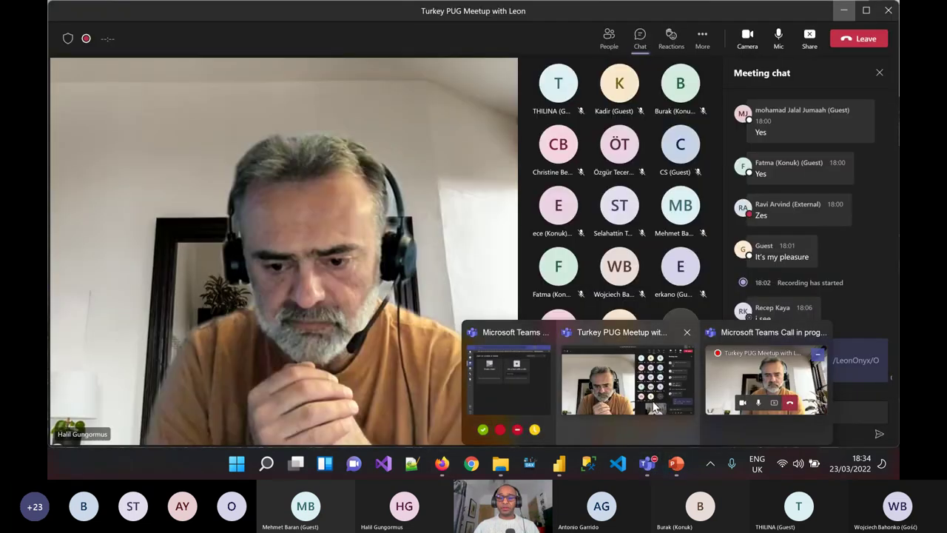
left_click(654, 407)
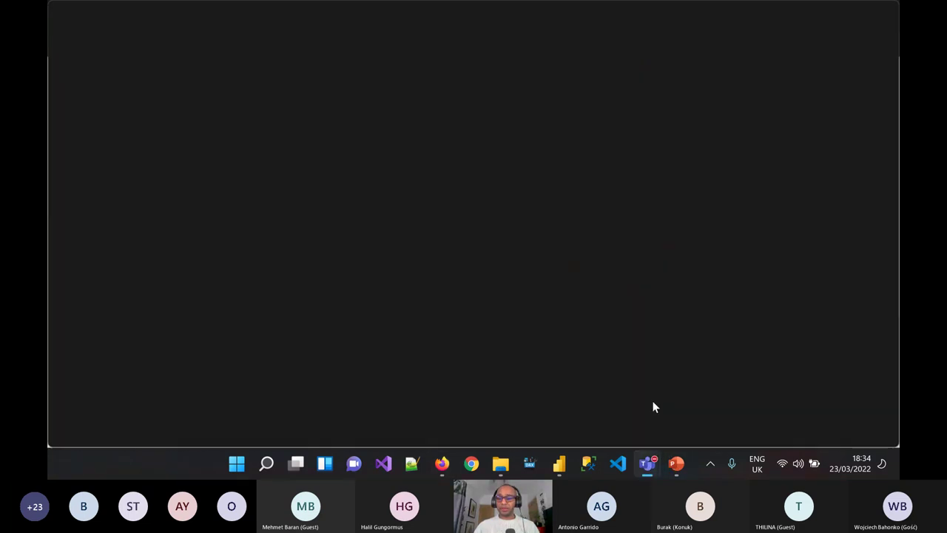
- Post the C++ Build Tools link in the Teams meeting chat
left_click(780, 413)
key("ctrl+v")
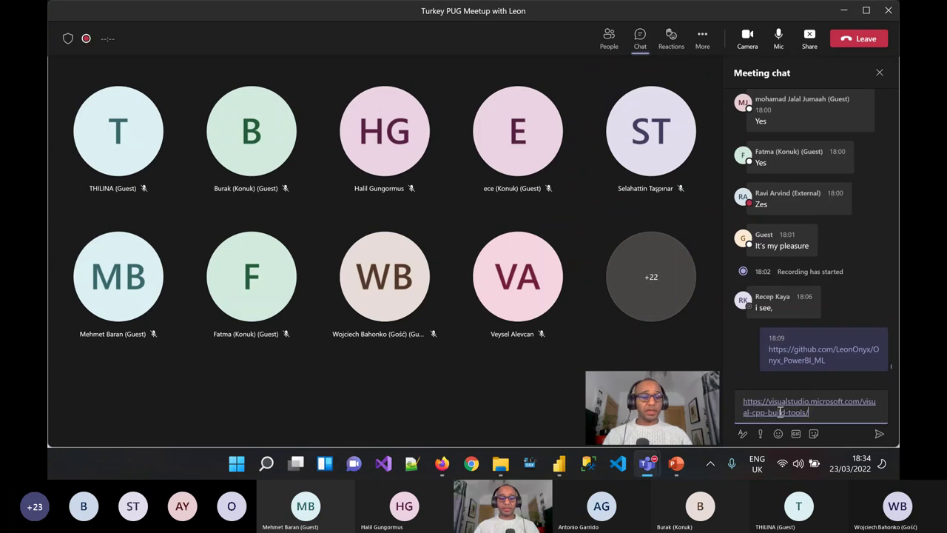
key("Return")
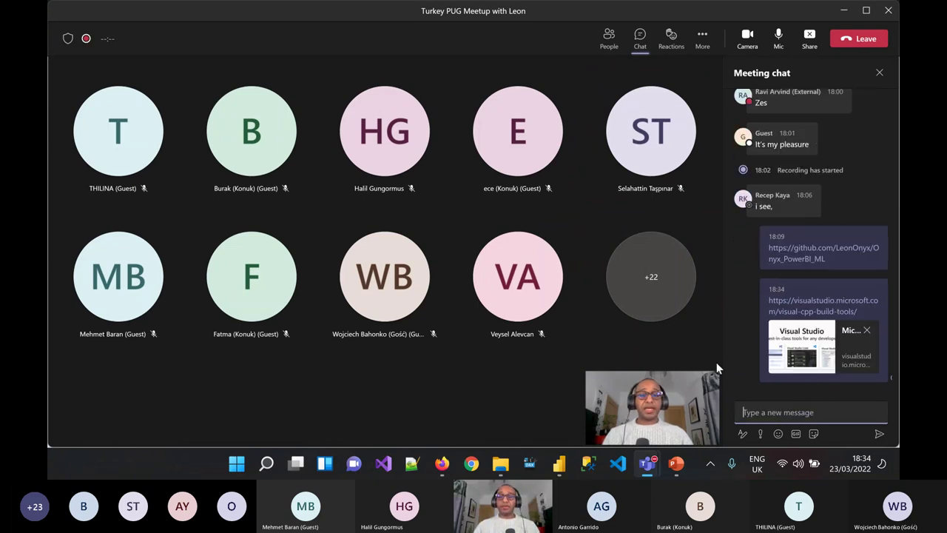
- Copy the Anaconda Individual Edition page URL from Firefox and post it in chat
key("alt+Tab")
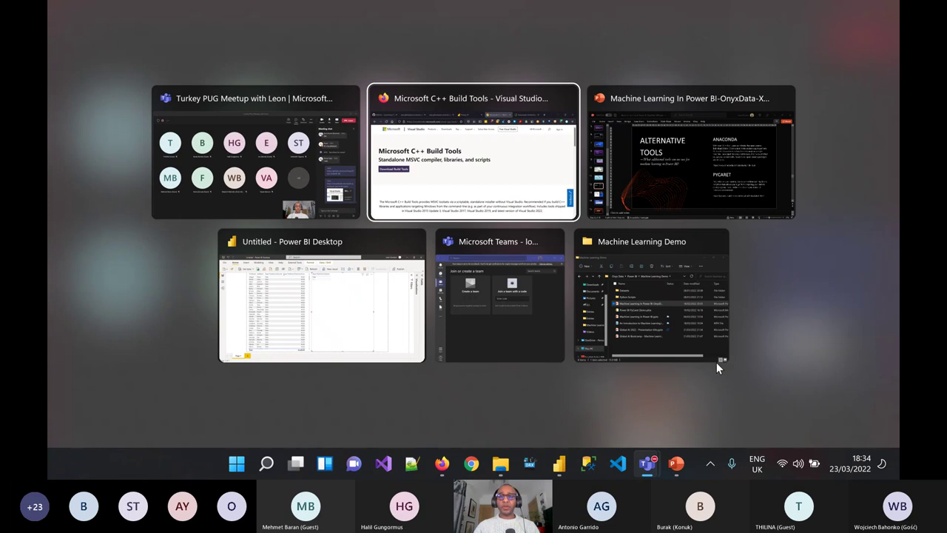
left_click(687, 20)
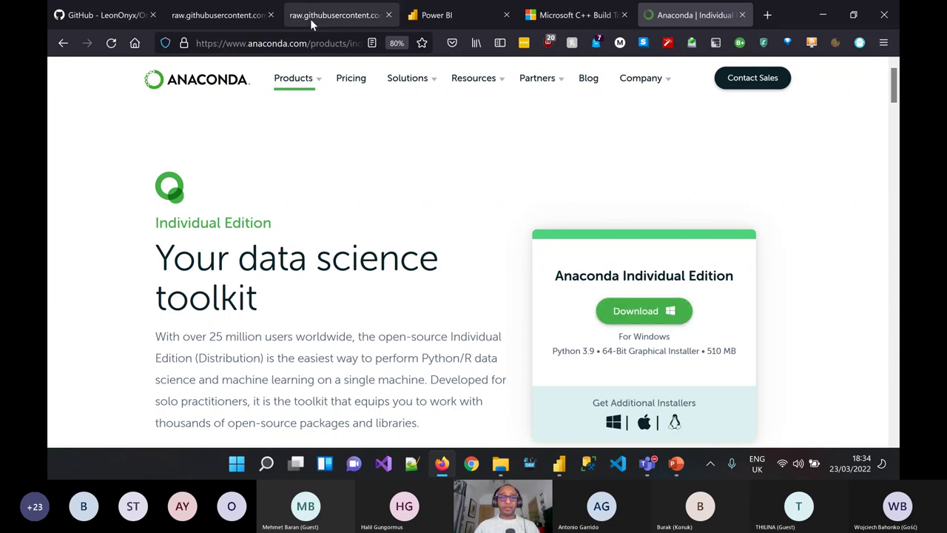
left_click(340, 43)
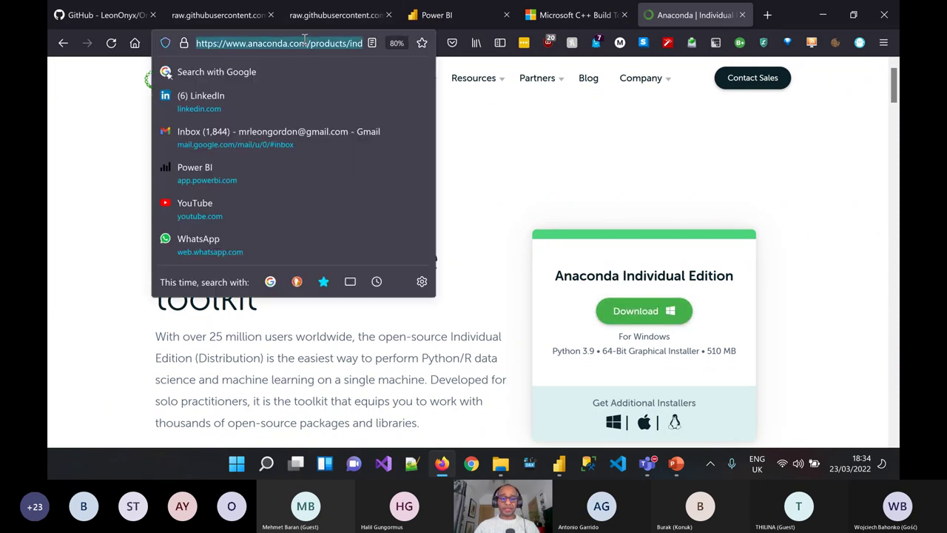
left_click(517, 155)
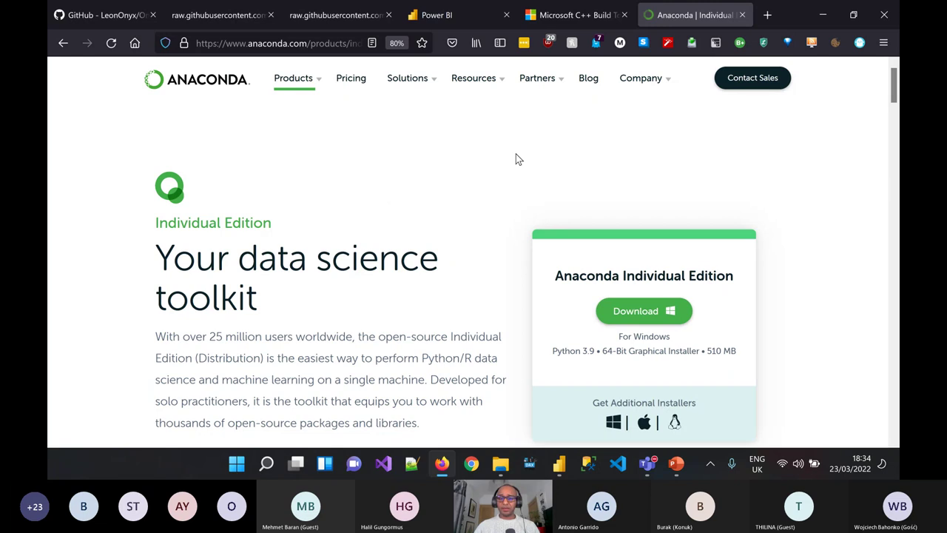
key("alt+Tab")
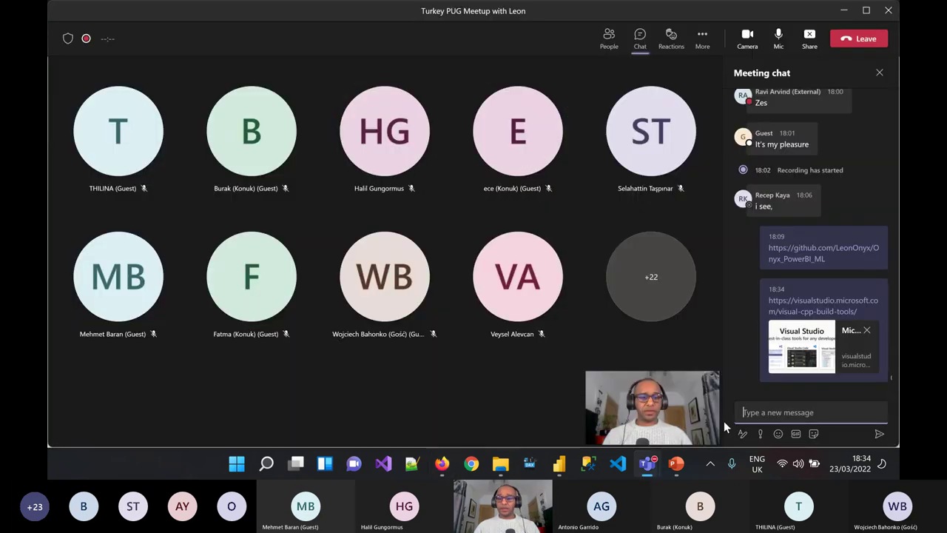
type("https://www.anaconda.com/products/individual")
key("Return")
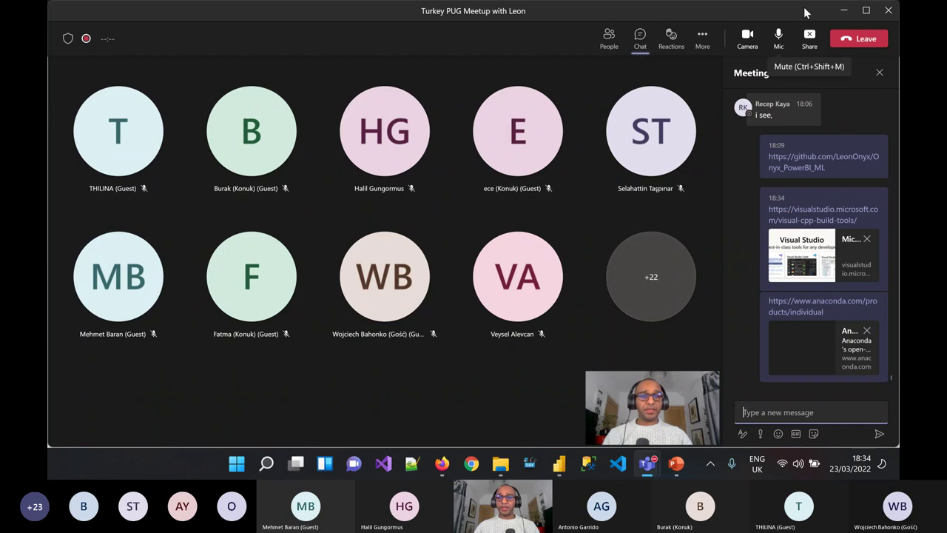
- Minimize the Teams meeting window and search Windows for 'anacond'
left_click(844, 17)
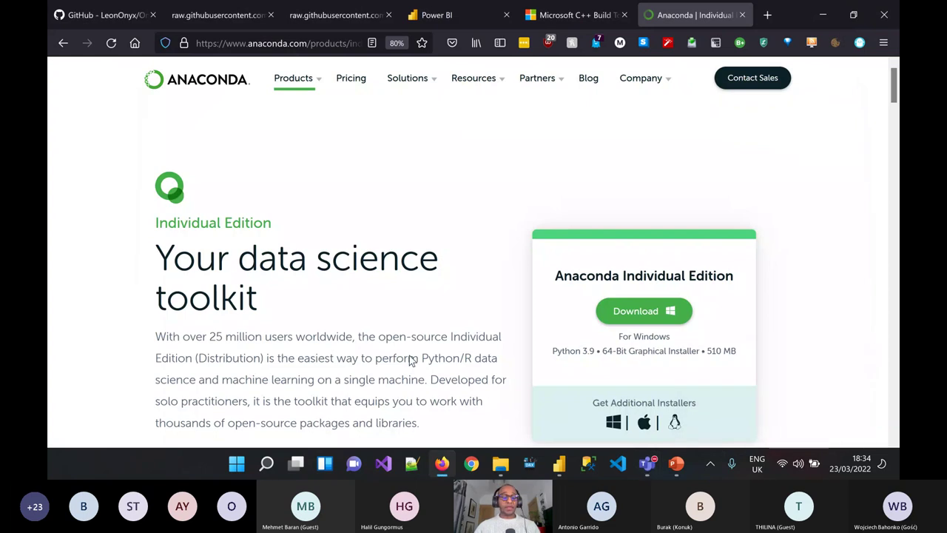
mouse_move(266, 463)
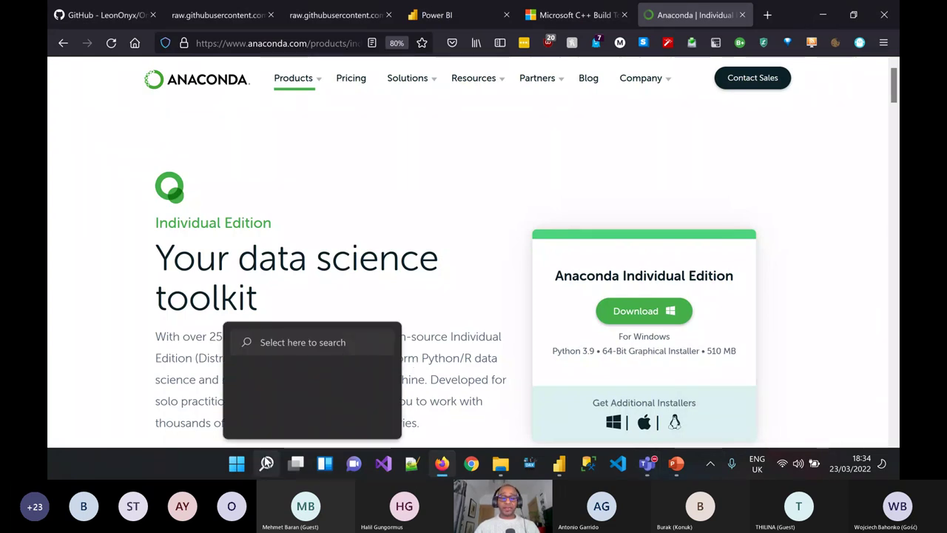
left_click(290, 343)
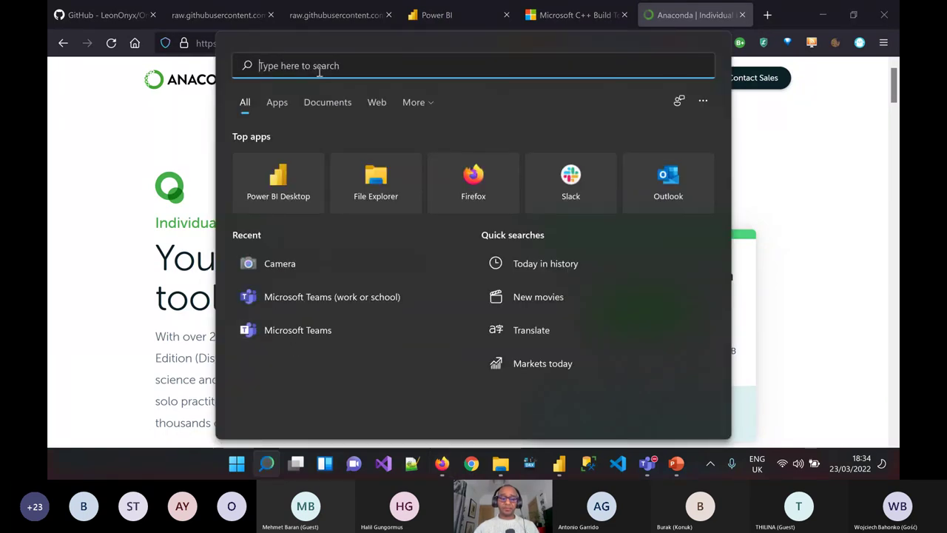
type("anacond")
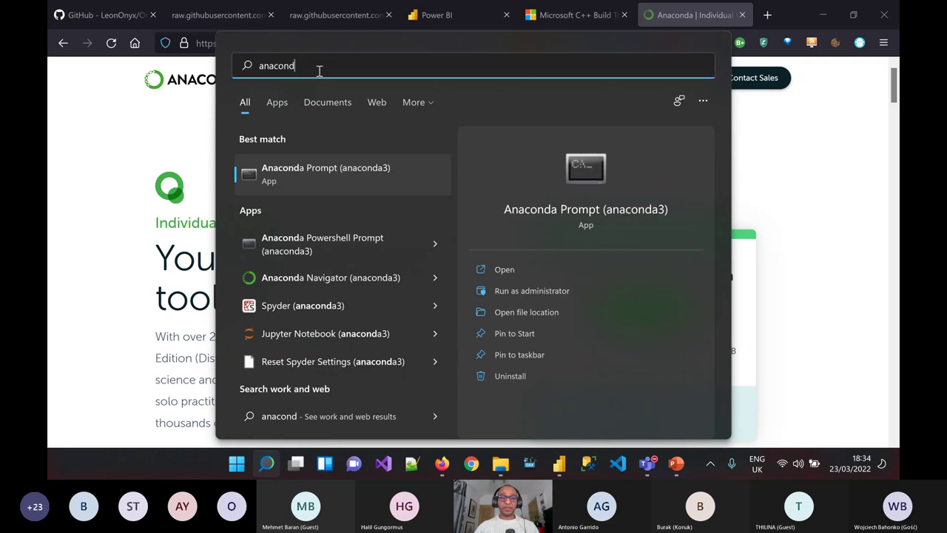
- Launch Anaconda Prompt and activate the DataScience_UG environment
left_click(365, 168)
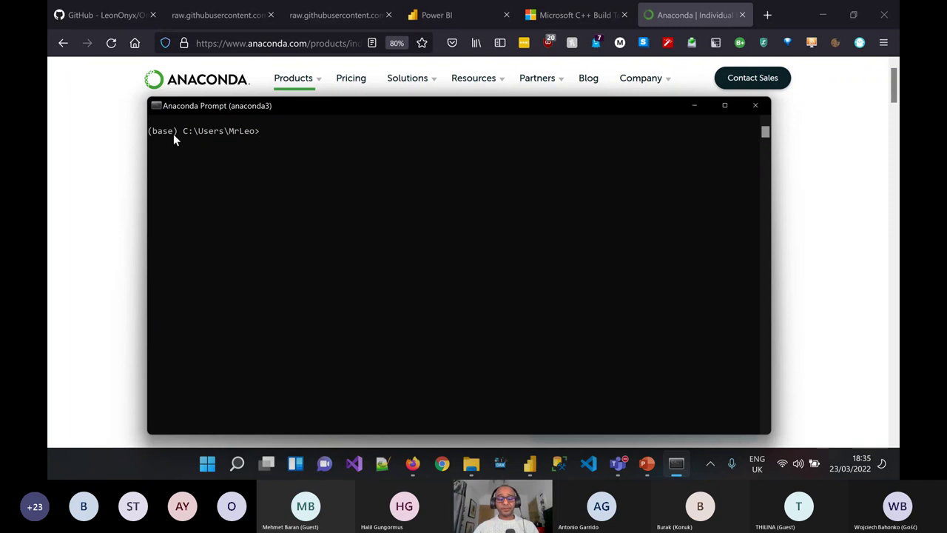
type("activa")
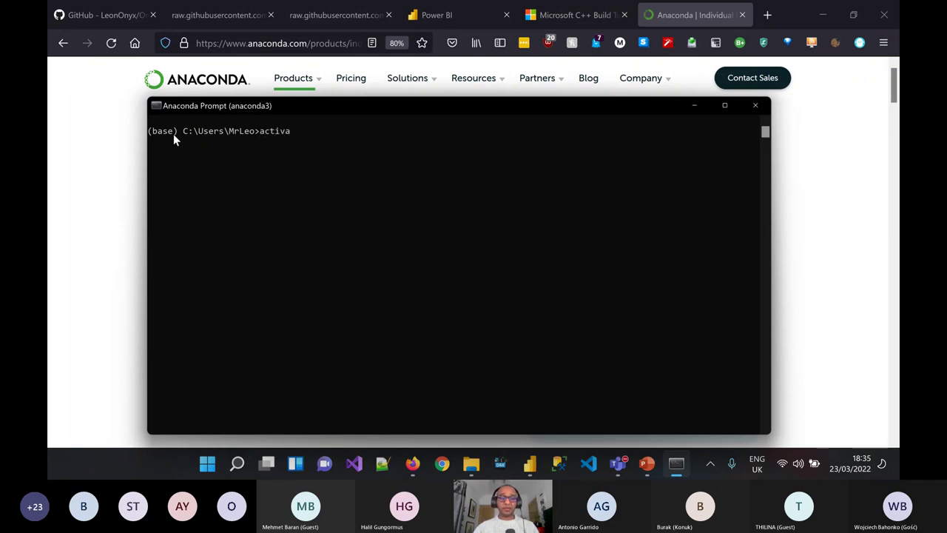
type("te Dat")
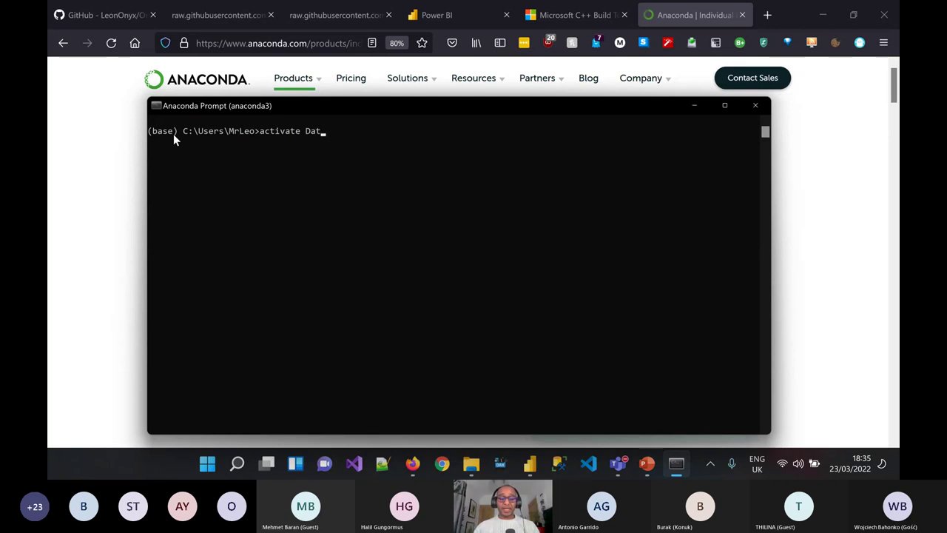
type("aScien")
type("ce_UG")
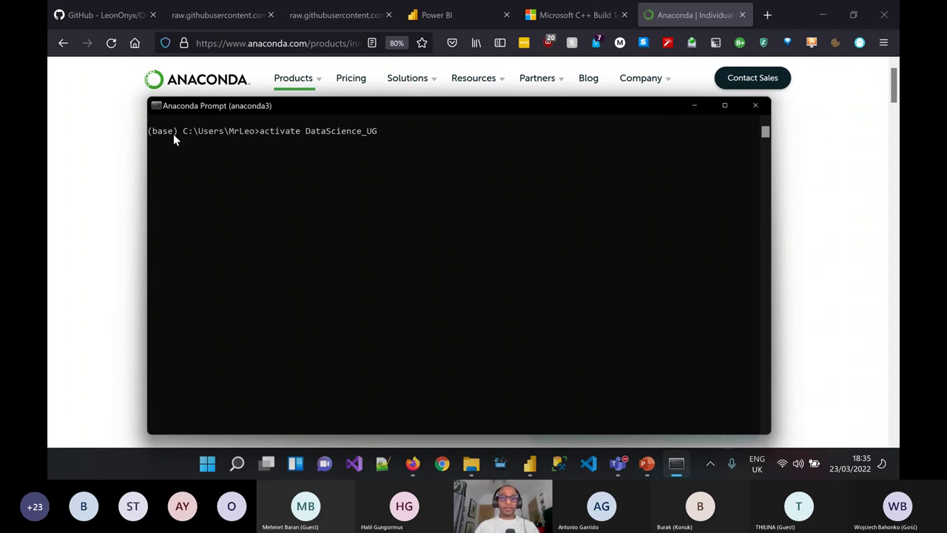
key("Return")
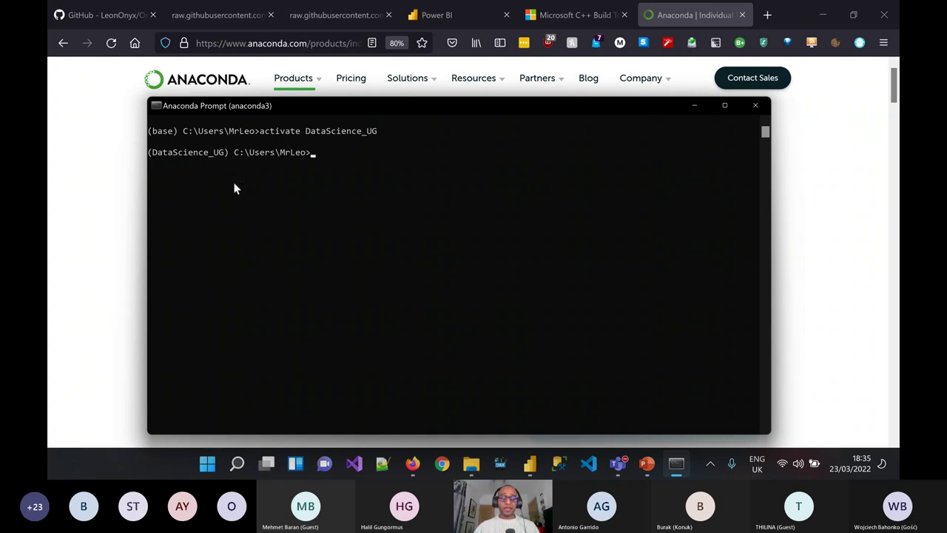
- Run 'conda install pip' and then 'pip install pycaret' in that environment
type("conda install")
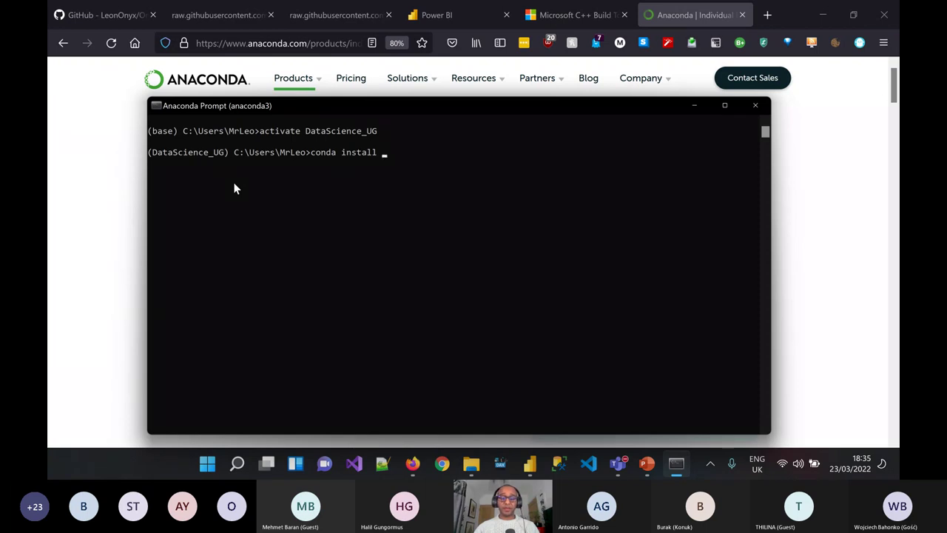
type(" pip")
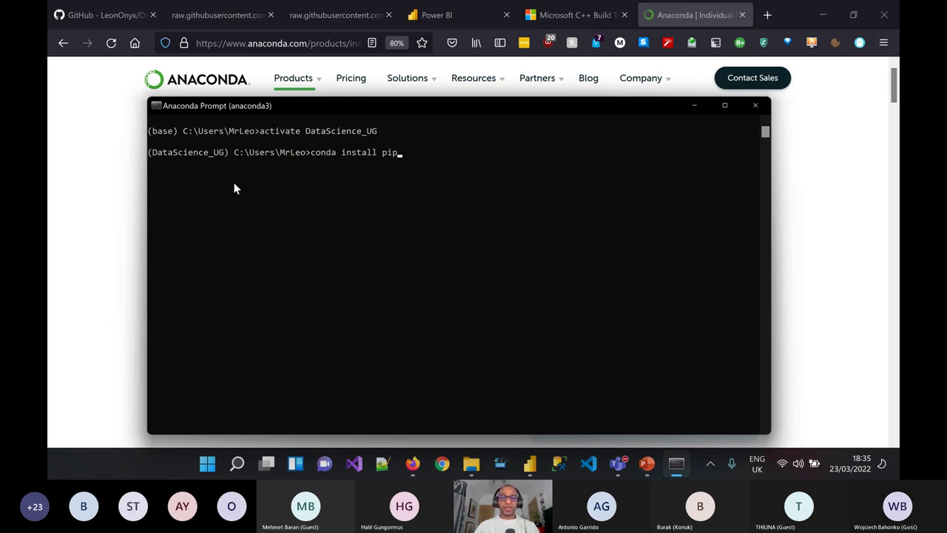
key("Return")
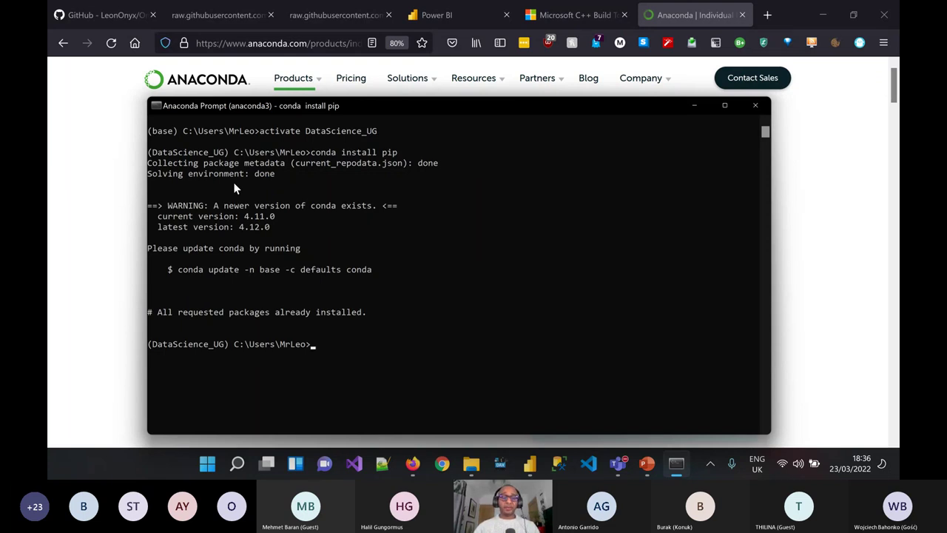
type("pip inst")
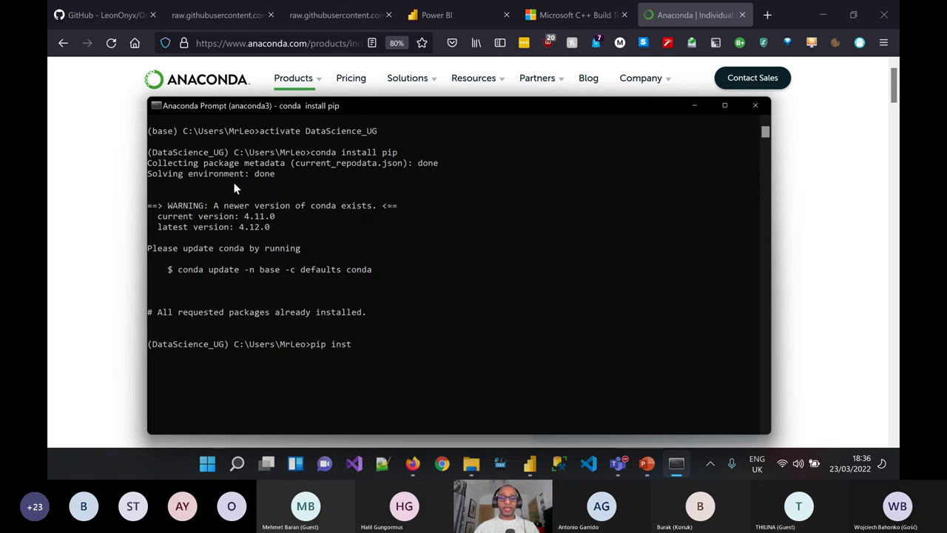
type("all pycaret")
key("Return")
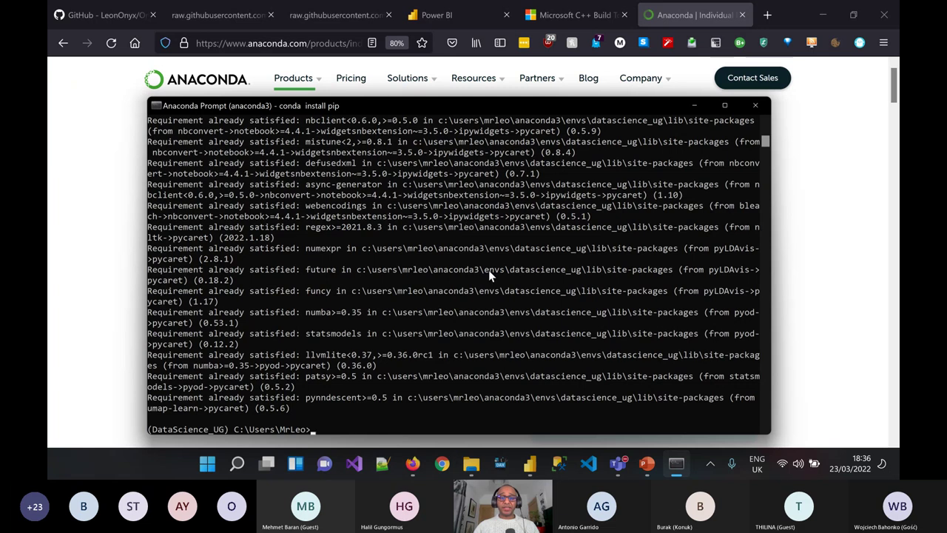
- Confirm Power BI's Python scripting home directory is the Anaconda DataScience_UG environment, then close Options
left_click(530, 463)
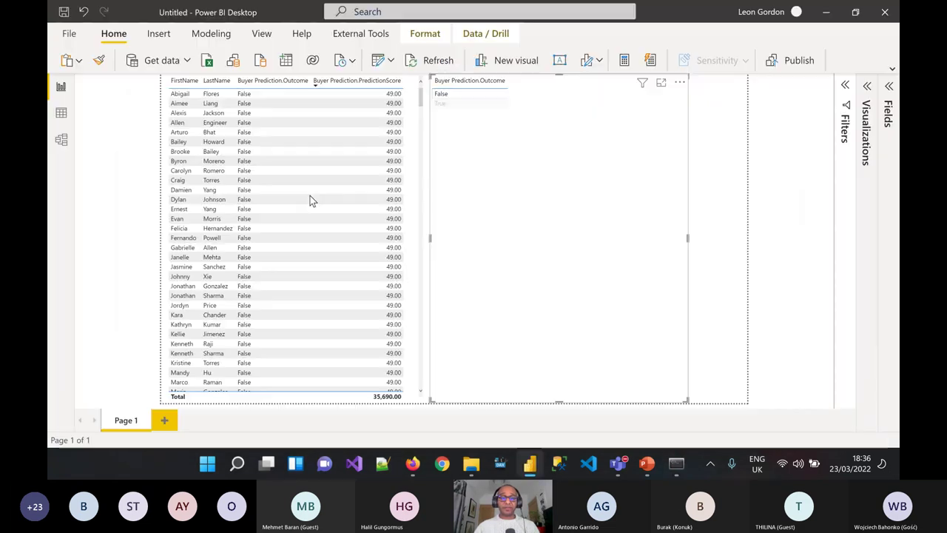
left_click(74, 37)
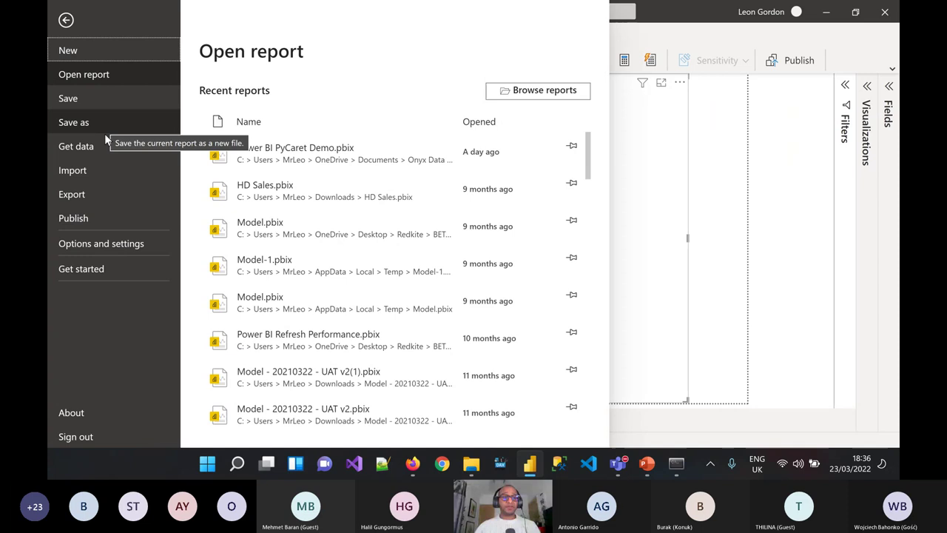
left_click(108, 245)
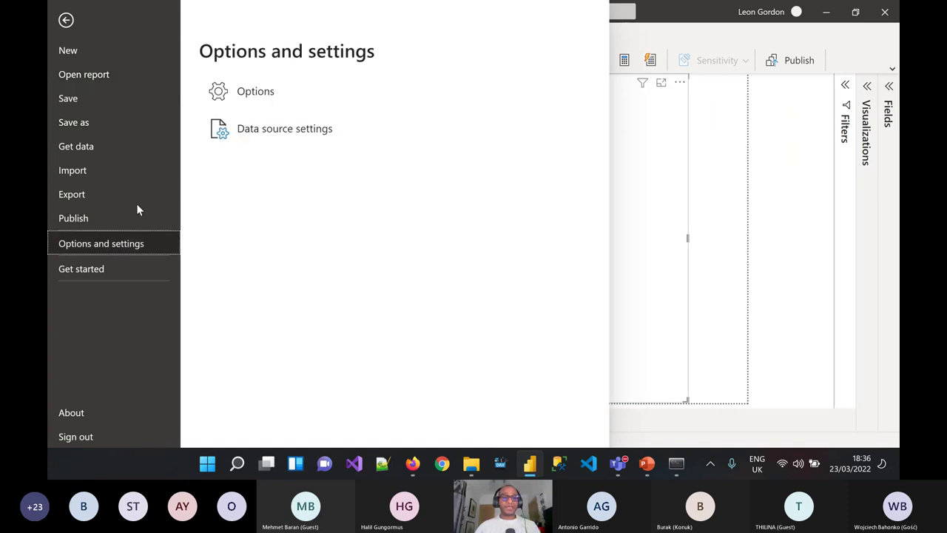
left_click(256, 99)
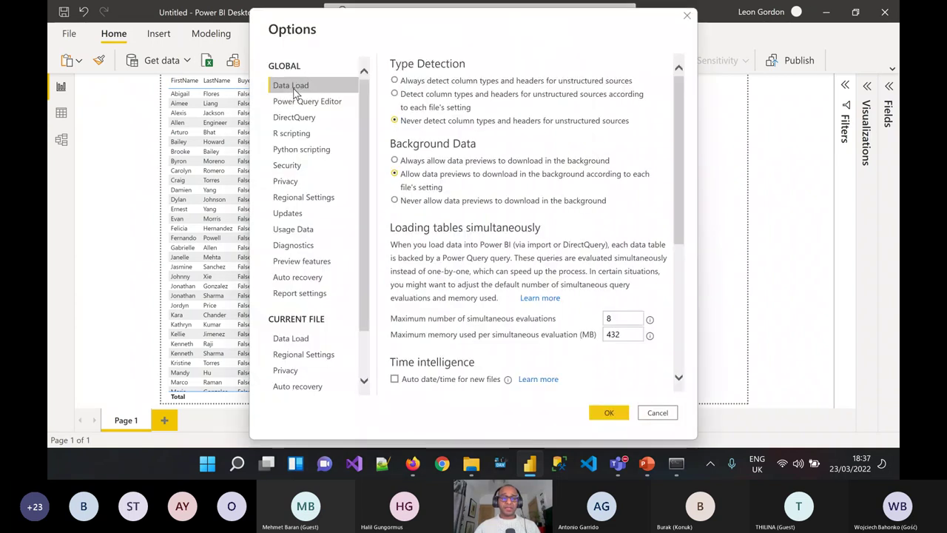
left_click(308, 152)
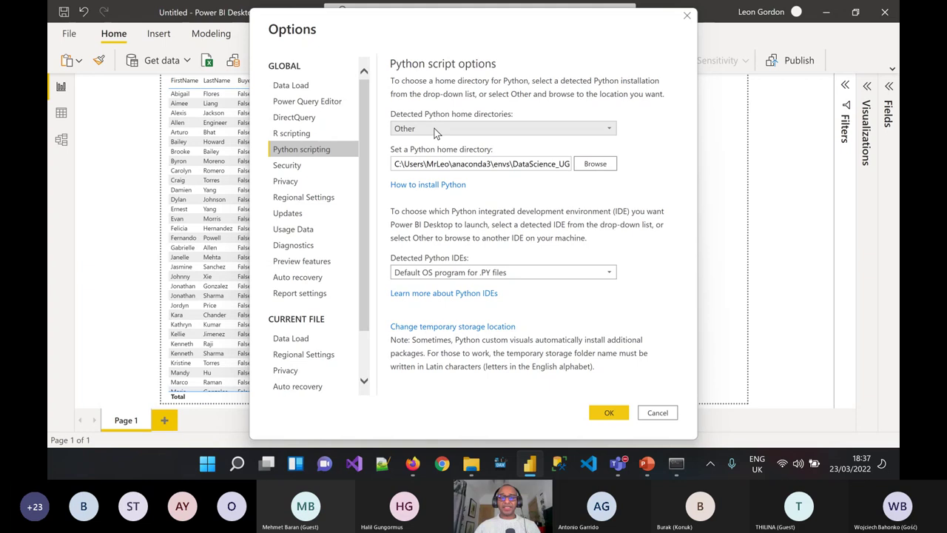
left_click(473, 162)
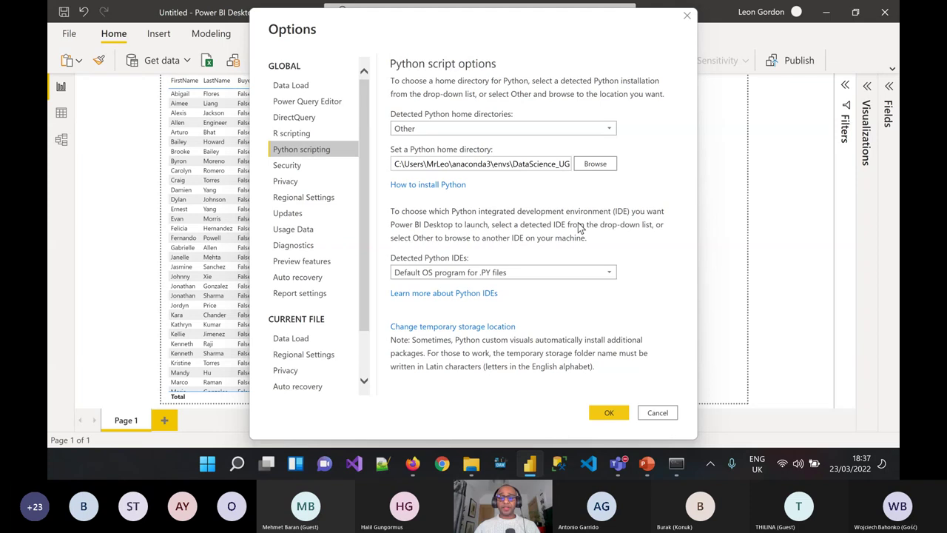
left_click(605, 412)
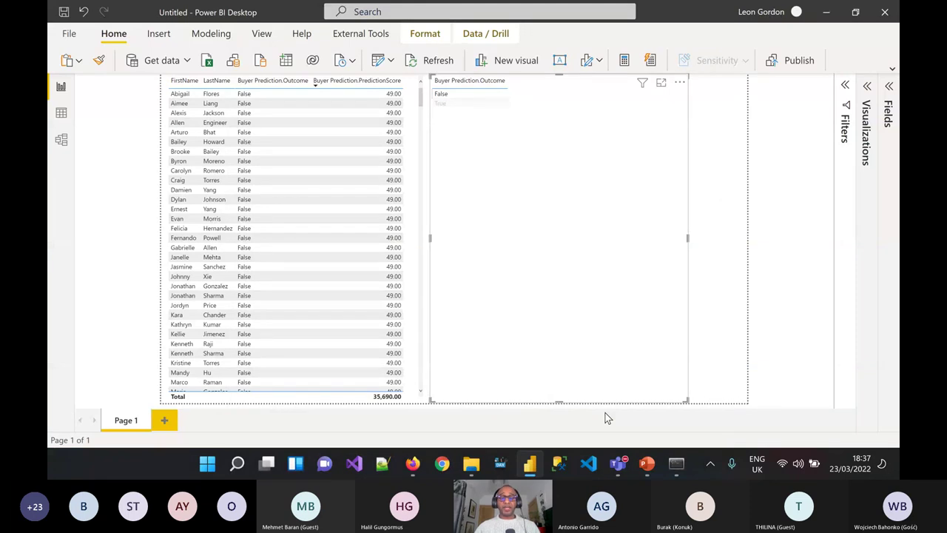
- Open the recent report Power BI PyCaret Demo.pbix and bring up the SalesTraining table's context menu
left_click(71, 33)
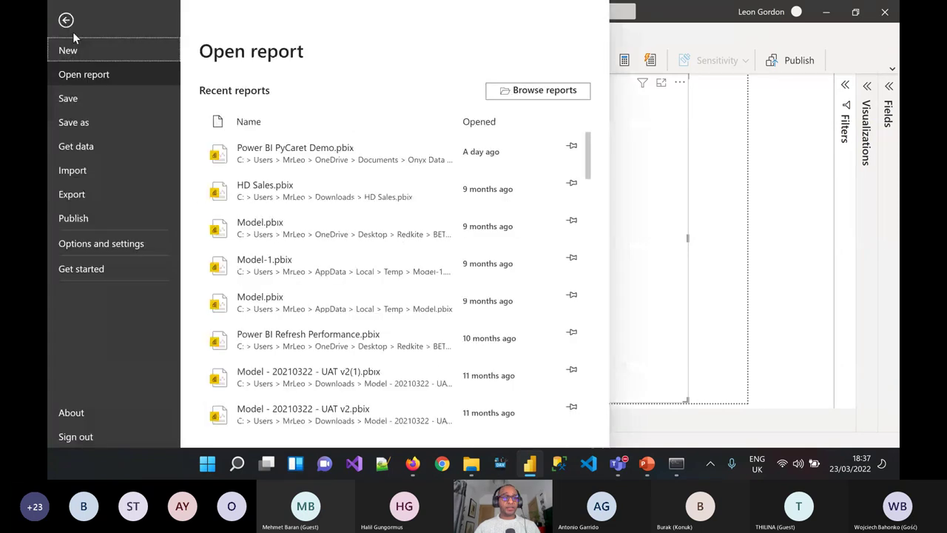
left_click(324, 151)
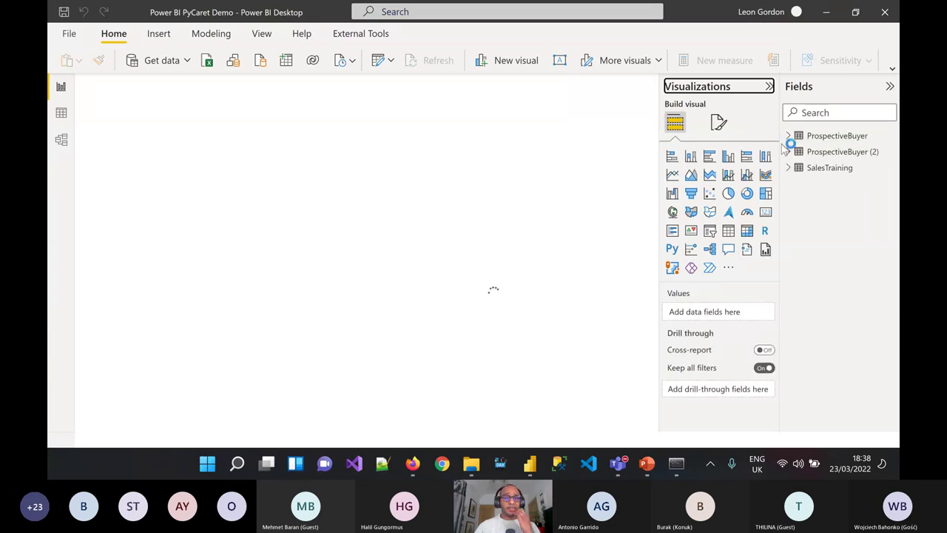
left_click(823, 169)
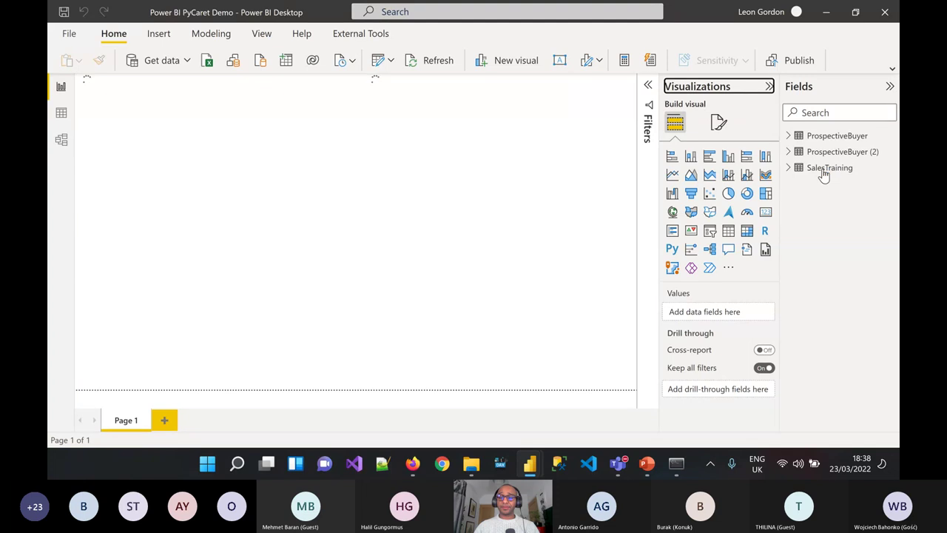
right_click(823, 170)
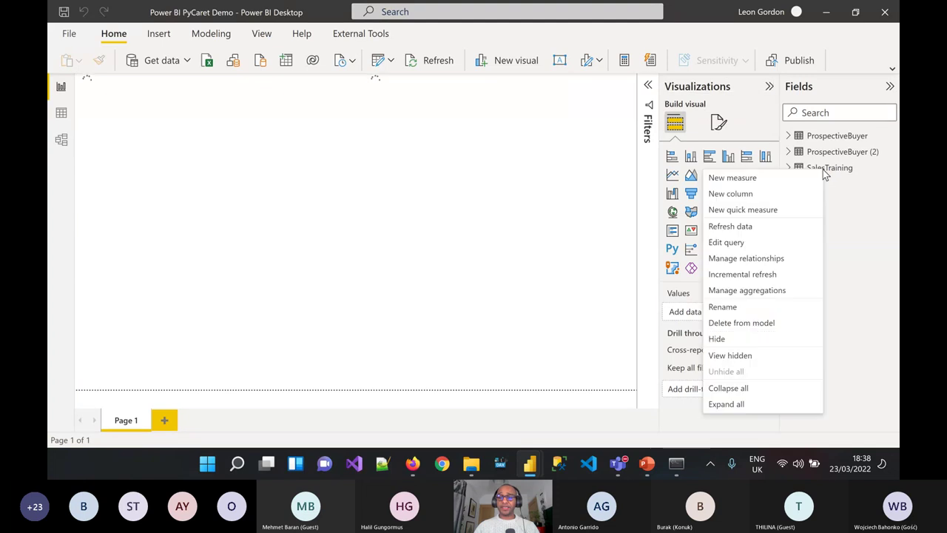
- Edit the SalesTraining query and inspect its Source step's CSV settings, then bring Firefox forward
left_click(736, 246)
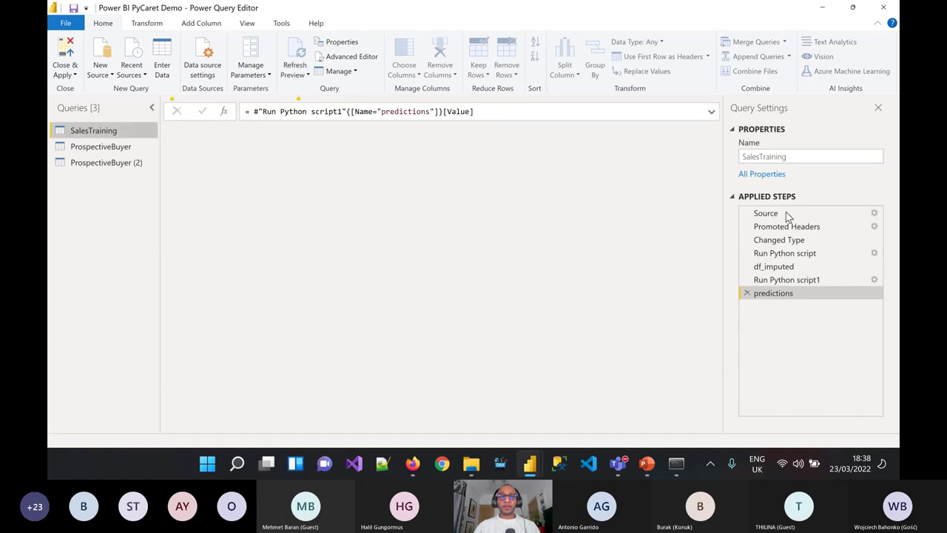
left_click(875, 213)
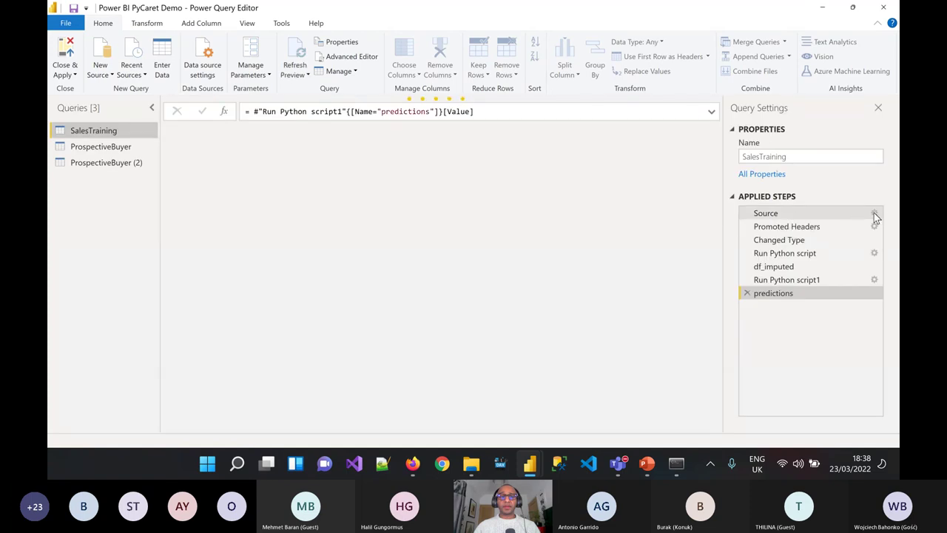
left_click(875, 214)
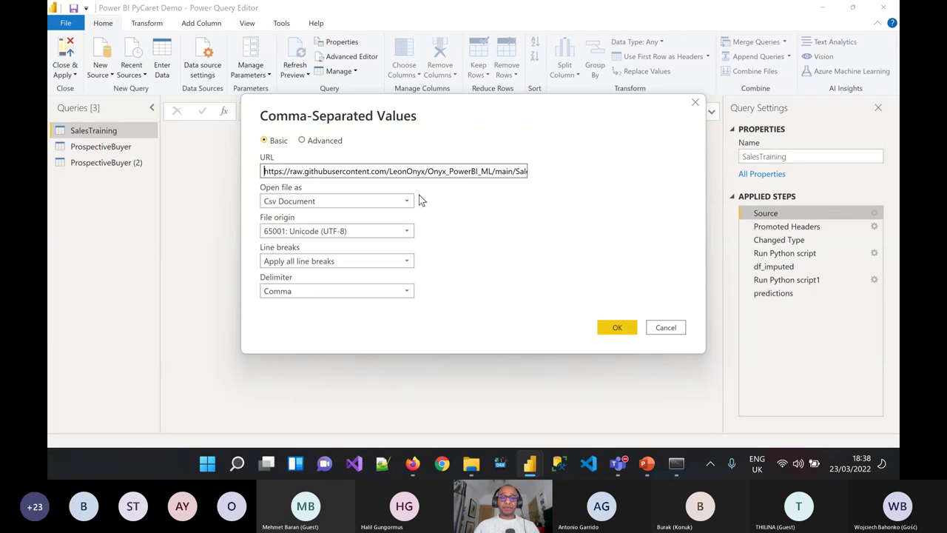
left_click(412, 466)
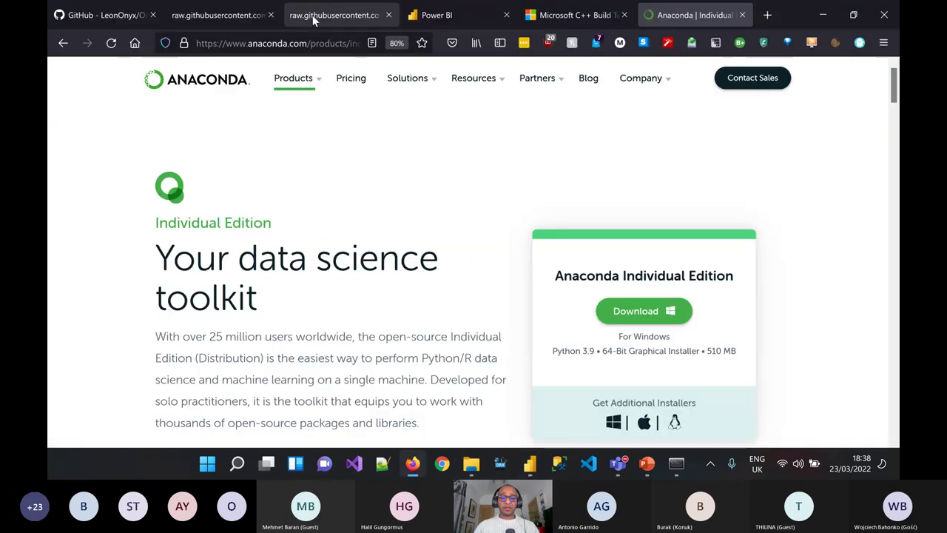
- Return from the raw CSV tab to the SalesTraining.csv GitHub page and open its Raw view
left_click(313, 15)
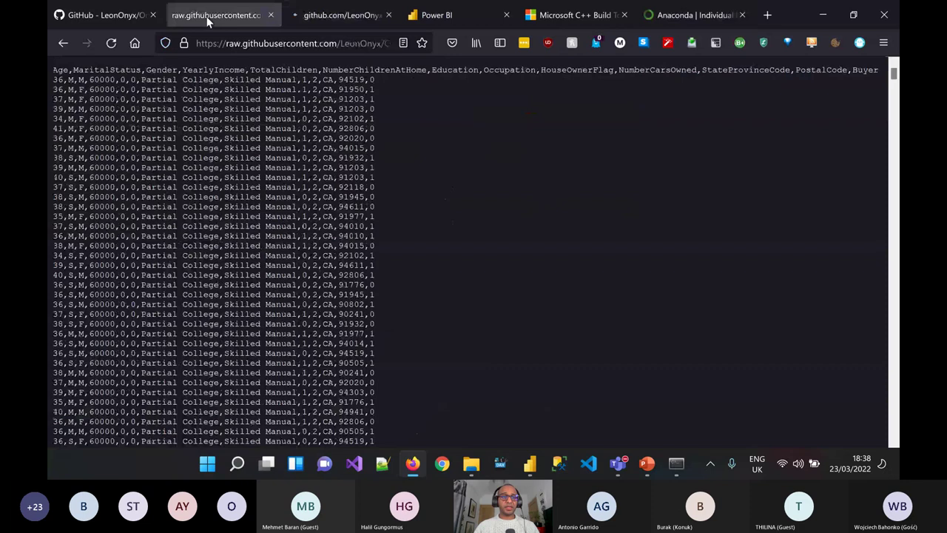
key("alt+Left")
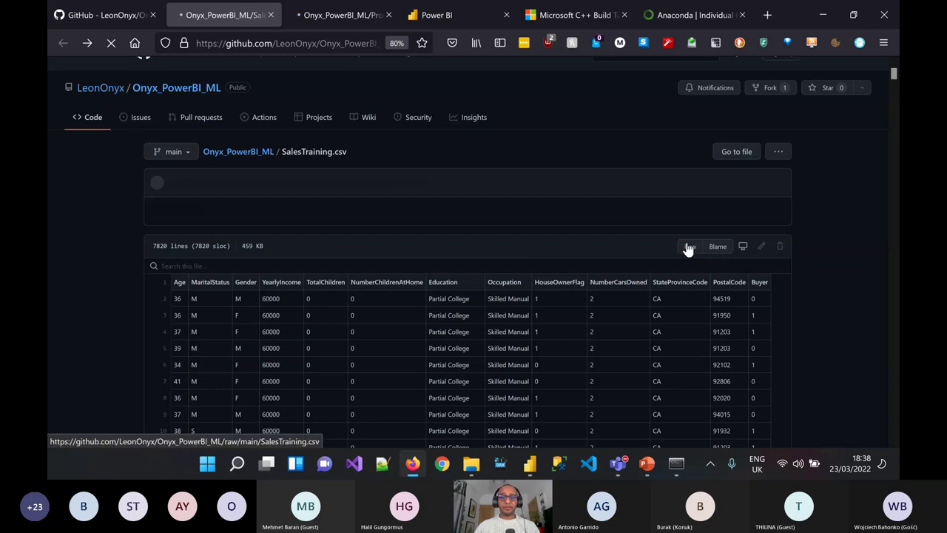
left_click(689, 247)
left_click(530, 464)
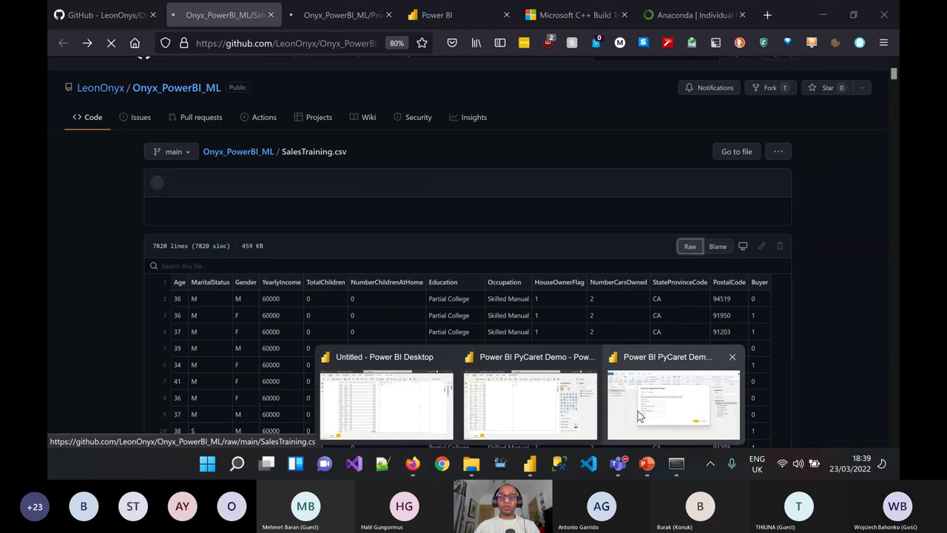
- Close the CSV settings unchanged and preview the Promoted Headers and Changed Type steps
left_click(637, 413)
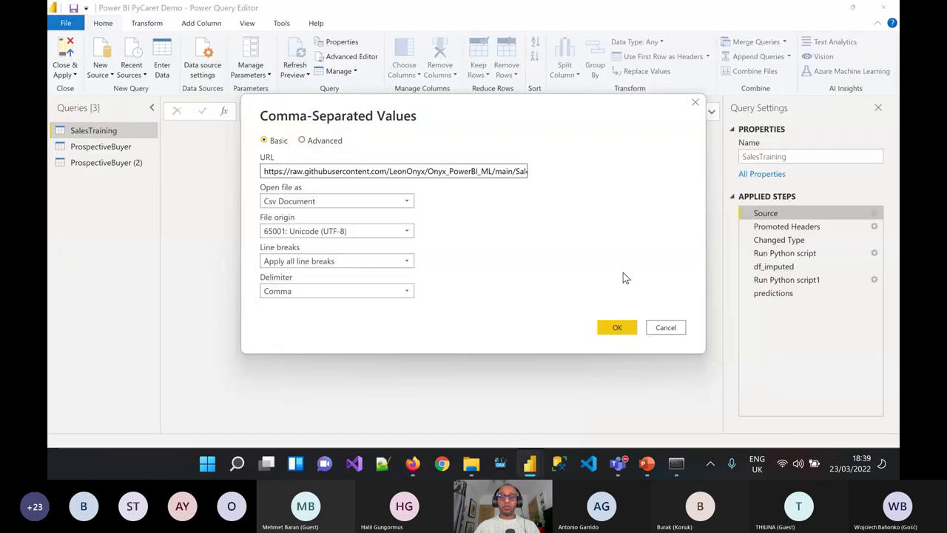
left_click(663, 329)
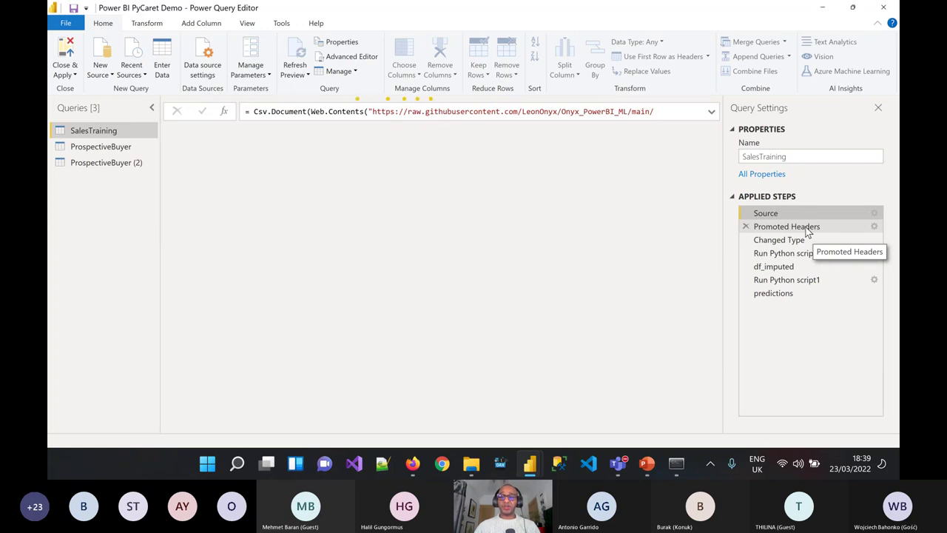
left_click(806, 229)
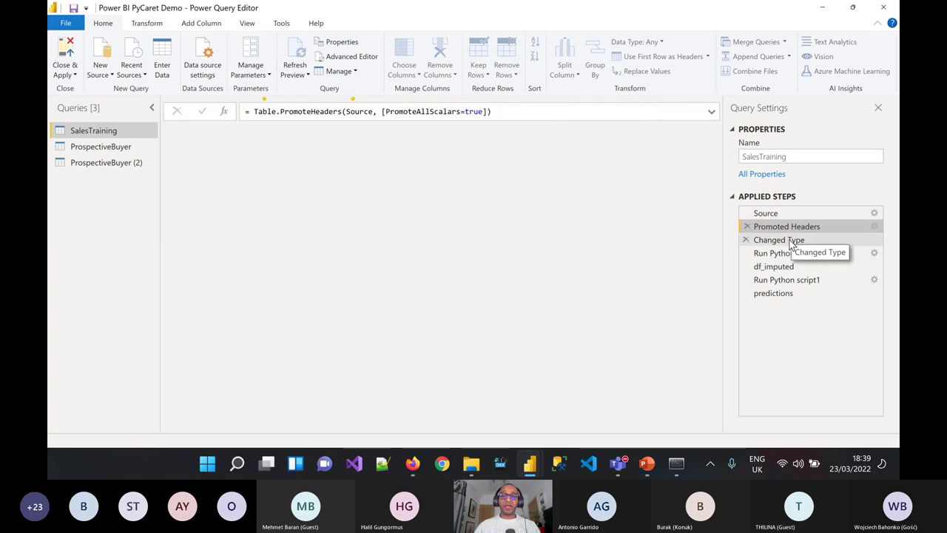
left_click(791, 242)
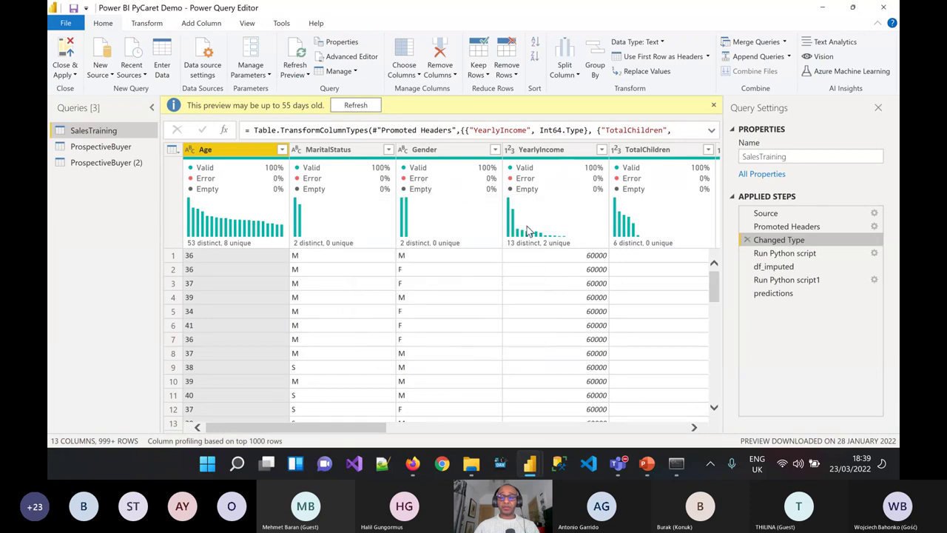
- Open the Run Python script step's script, showing the numpy, pandas and sklearn imports
mouse_move(627, 247)
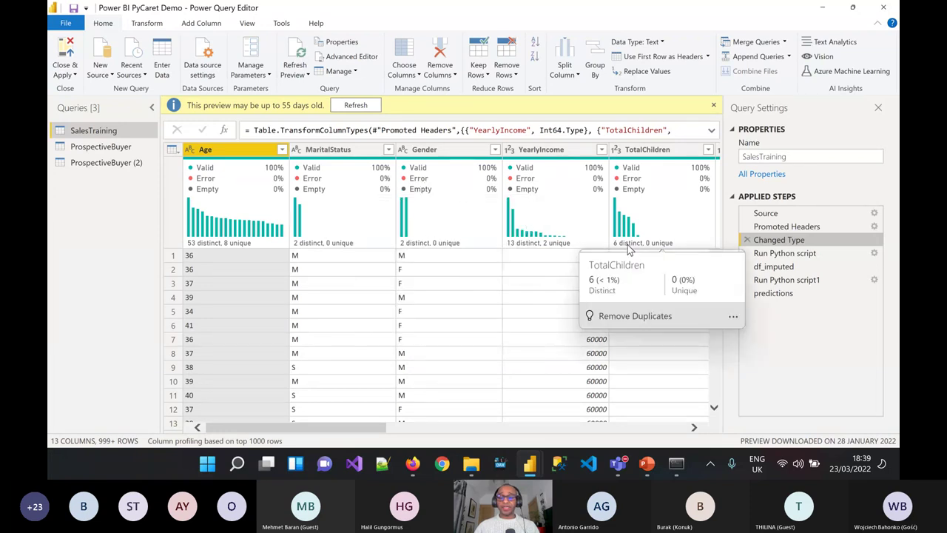
mouse_move(577, 177)
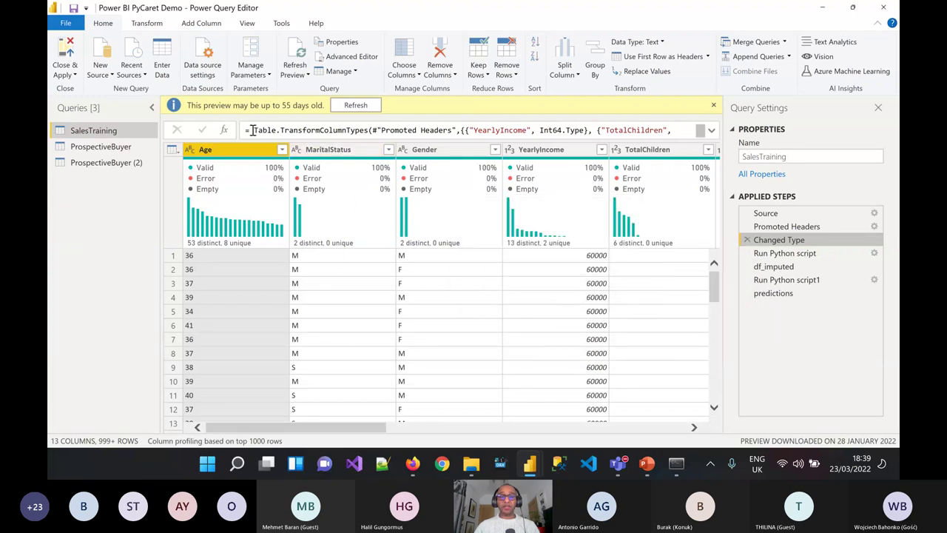
left_click(145, 27)
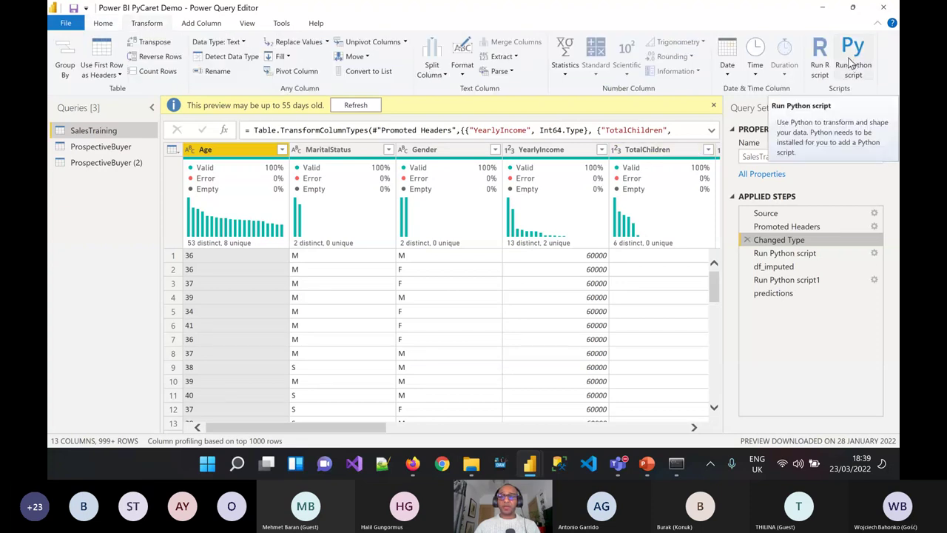
left_click(873, 254)
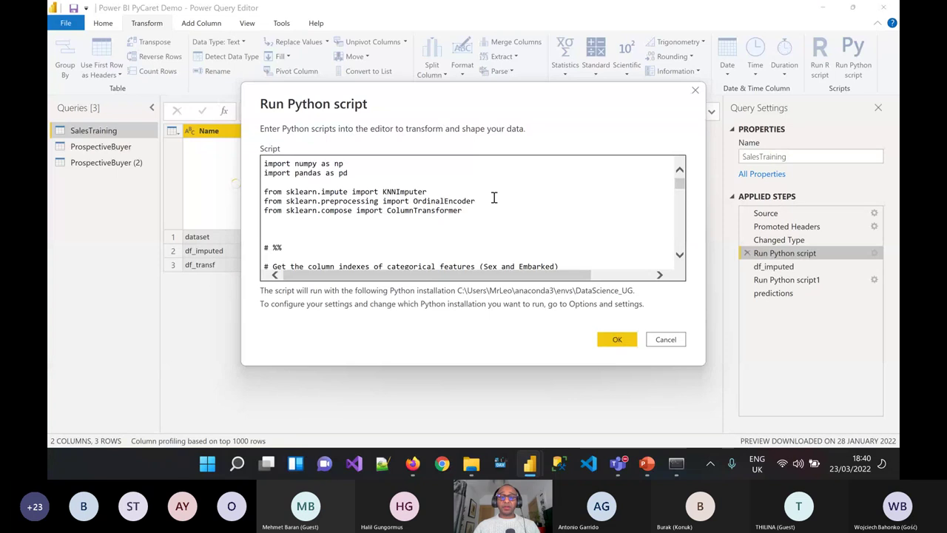
key("alt+Tab")
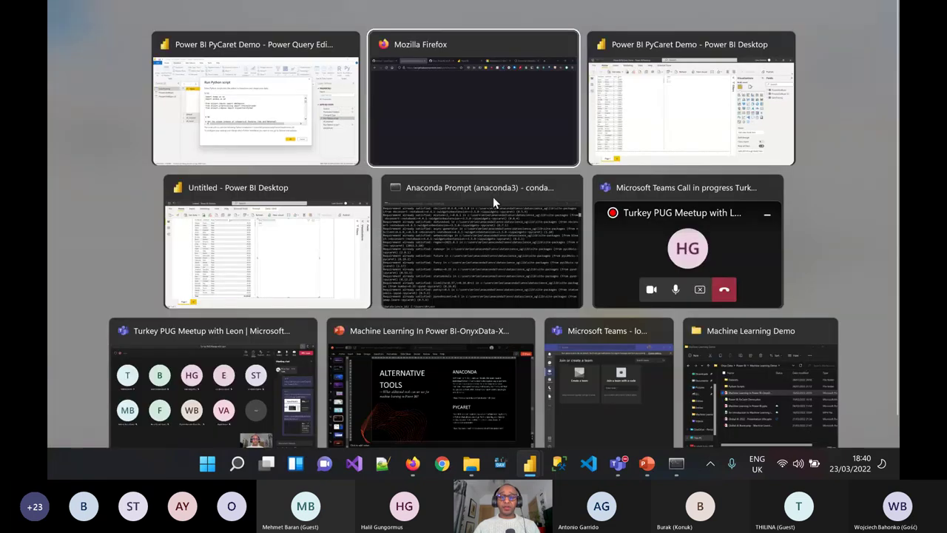
- Open the raw '1 - Impute Dataset for ML.py' script on GitHub and select all its code
left_click(433, 140)
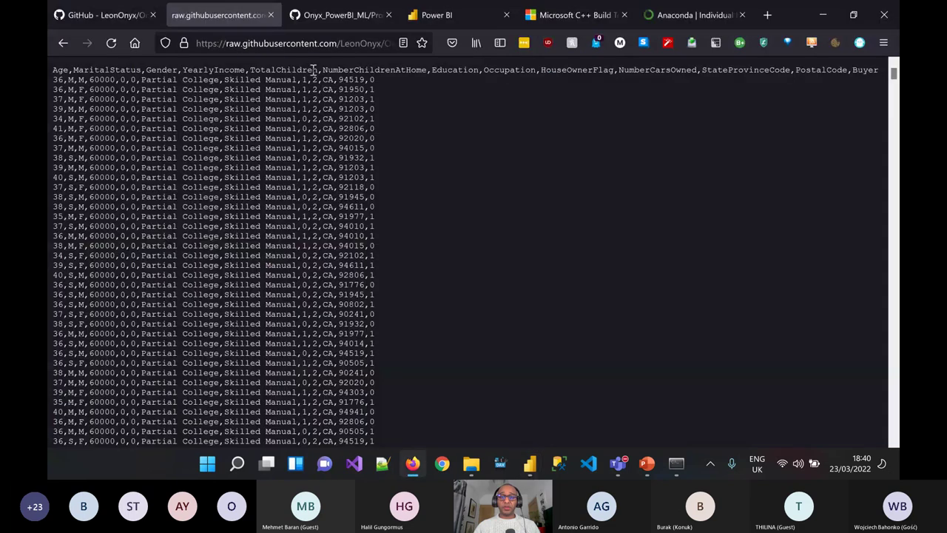
left_click(116, 16)
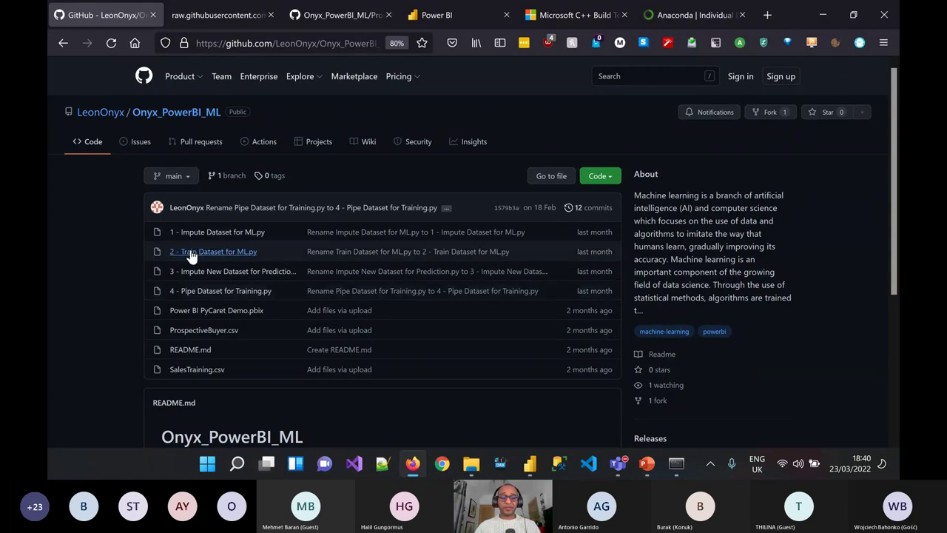
left_click(212, 235)
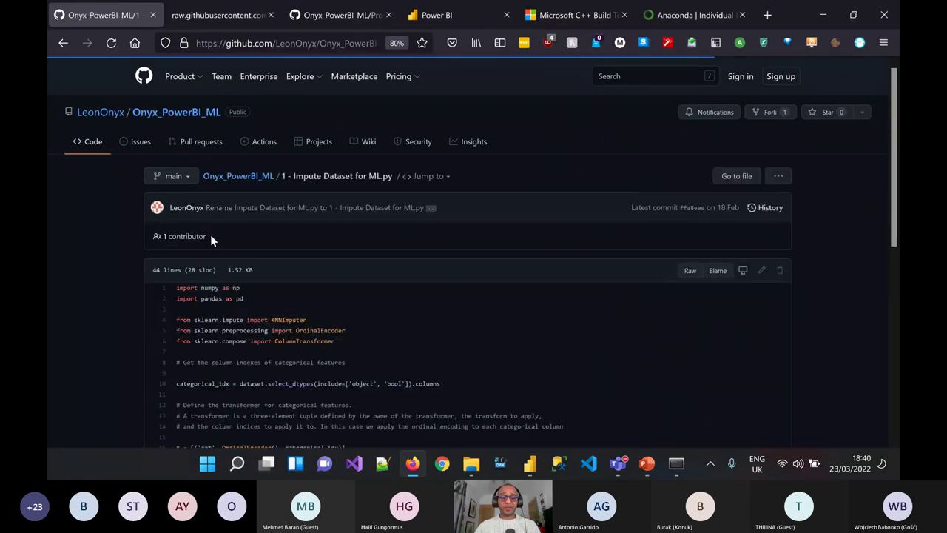
left_click(690, 272)
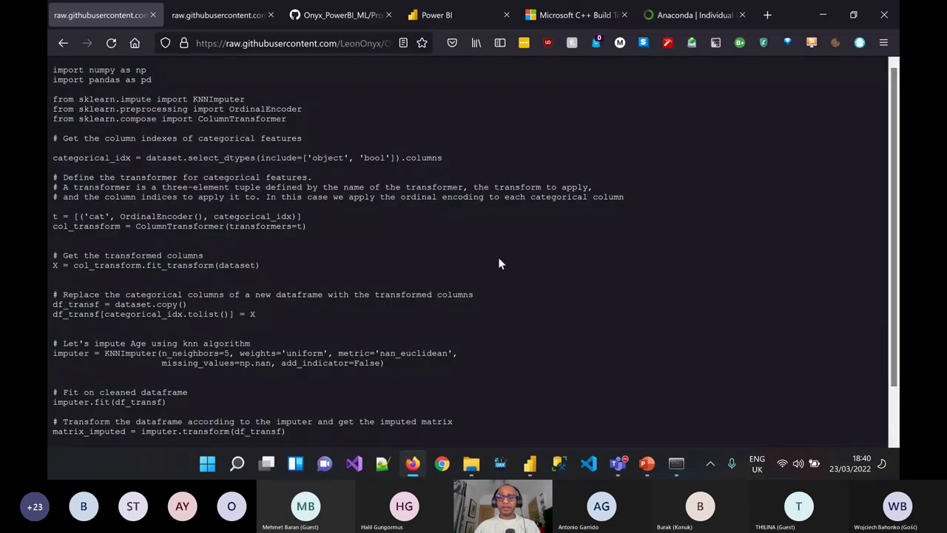
key("ctrl+a")
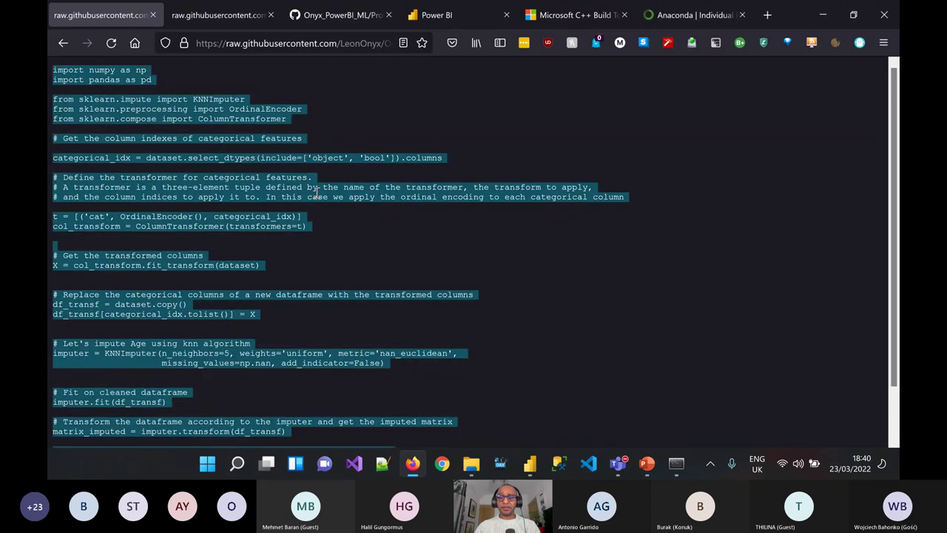
left_click(64, 43)
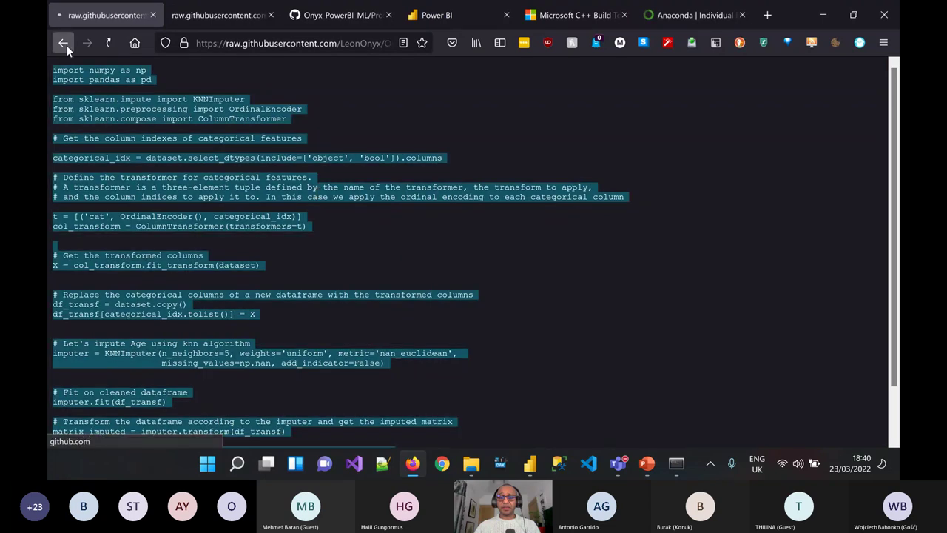
- Paste the copied impute code over the Run Python script editor's contents, then cancel the dialog
key("super+Tab")
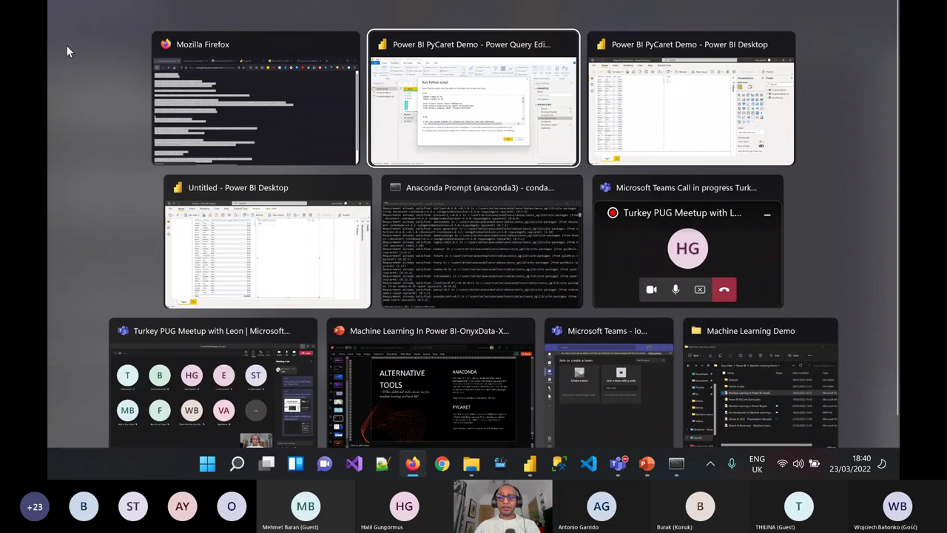
key("Return")
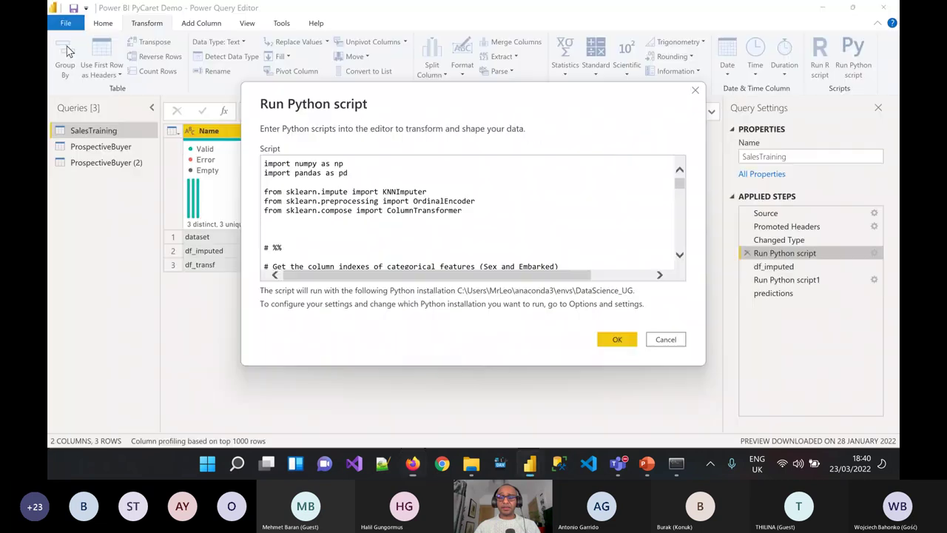
key("ctrl+a")
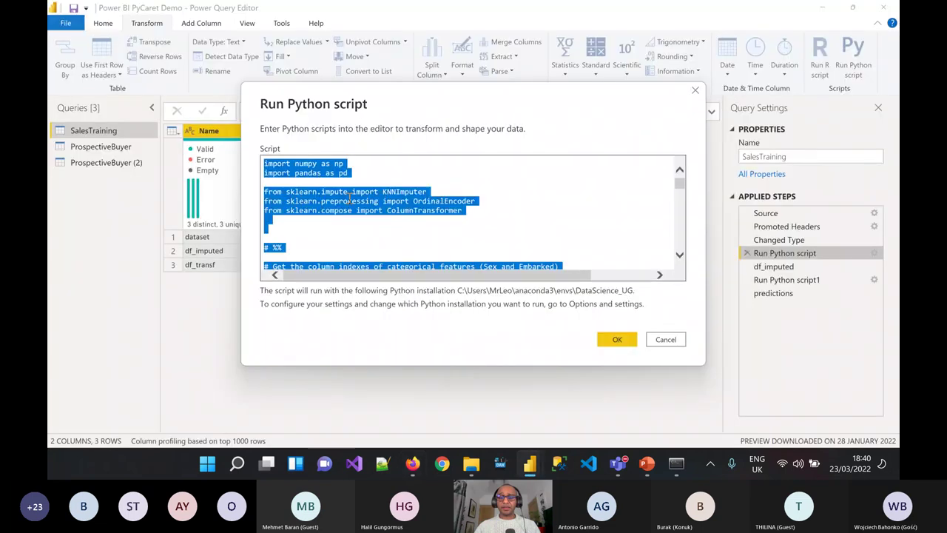
key("ctrl+v")
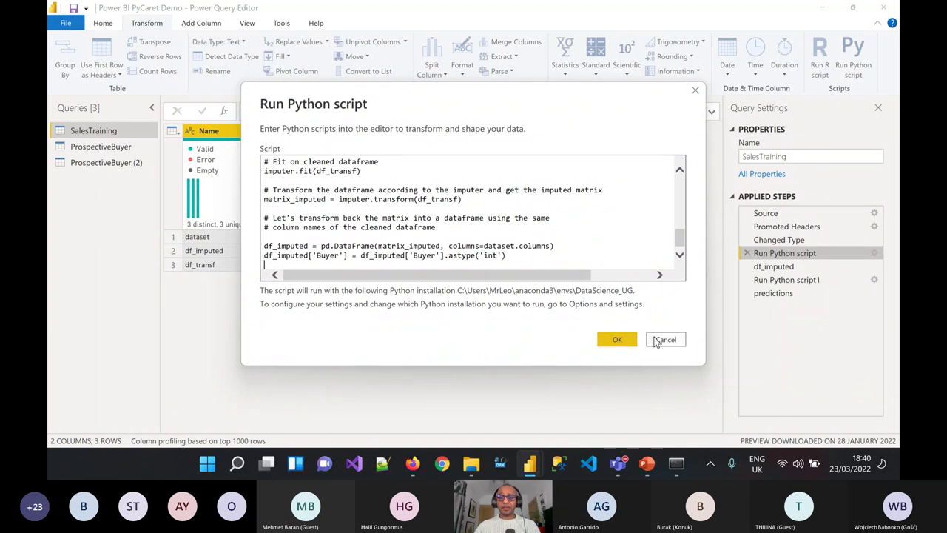
left_click(655, 341)
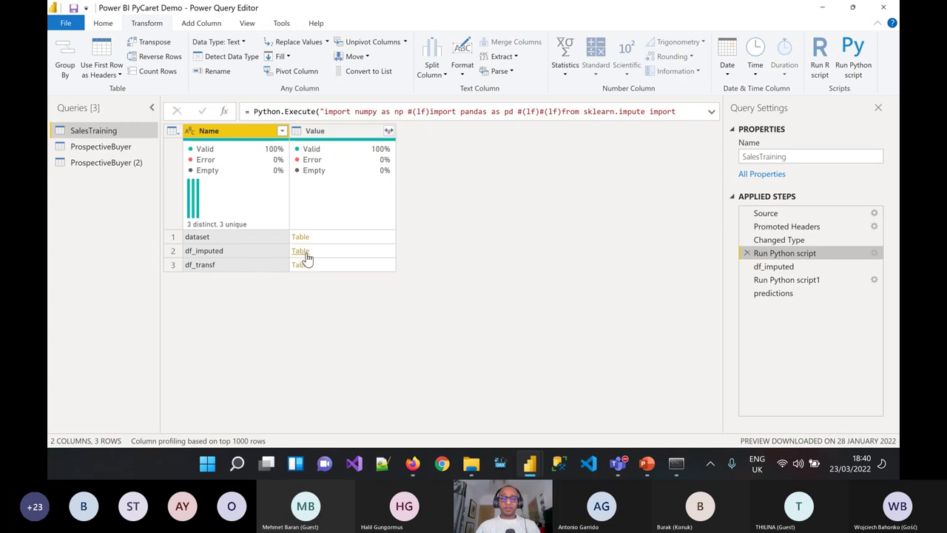
- Select the df_imputed step to preview its 13 imputed numeric columns
left_click(800, 268)
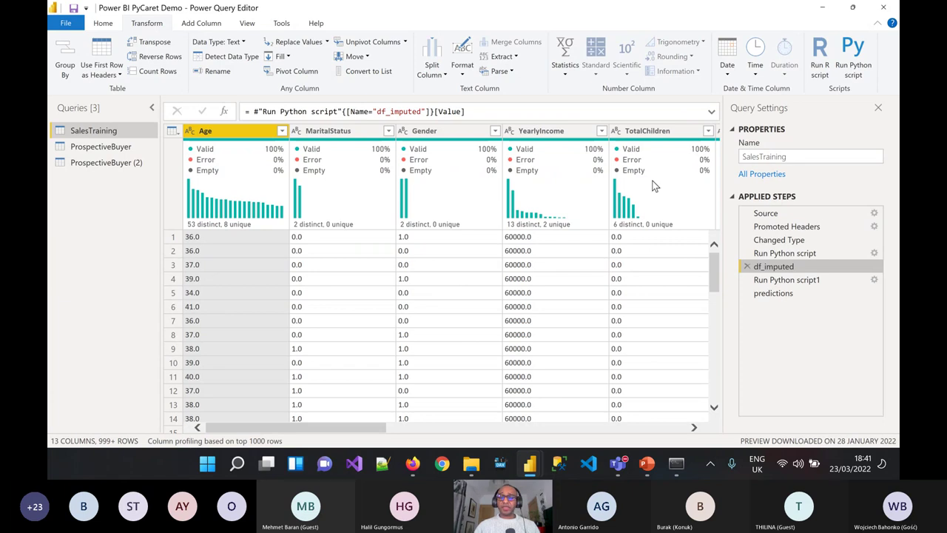
- Open the Run Python script1 settings, then select all the raw 2 - Train Dataset for ML.py code on GitHub
left_click(874, 281)
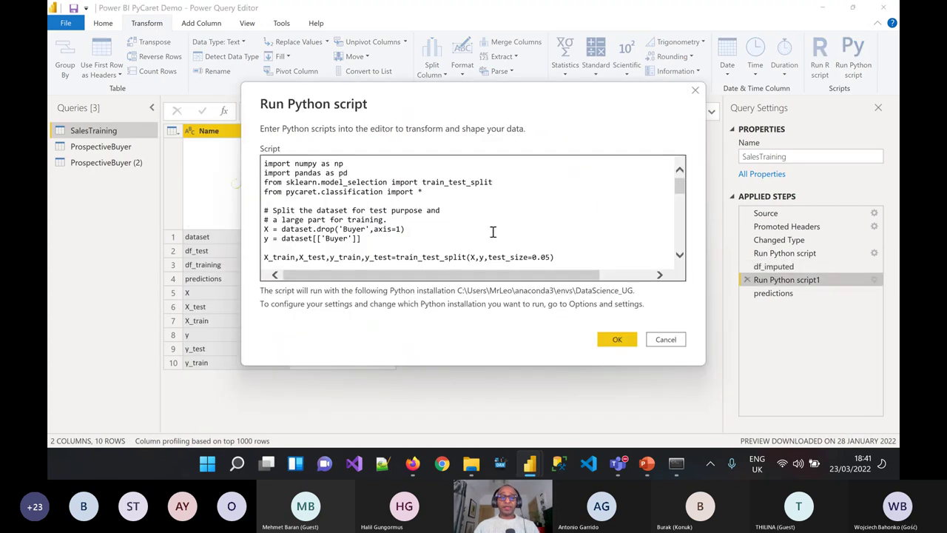
key("alt+Tab")
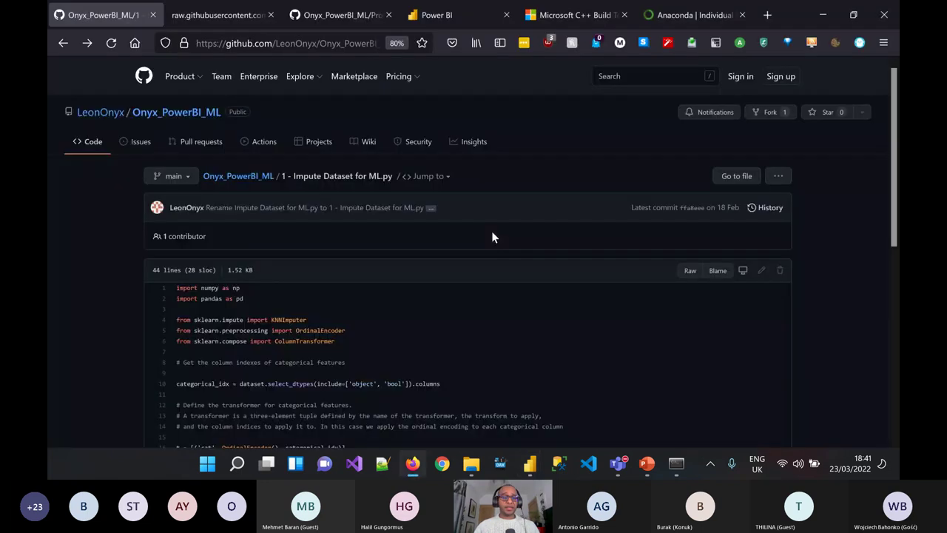
left_click(269, 184)
left_click(223, 254)
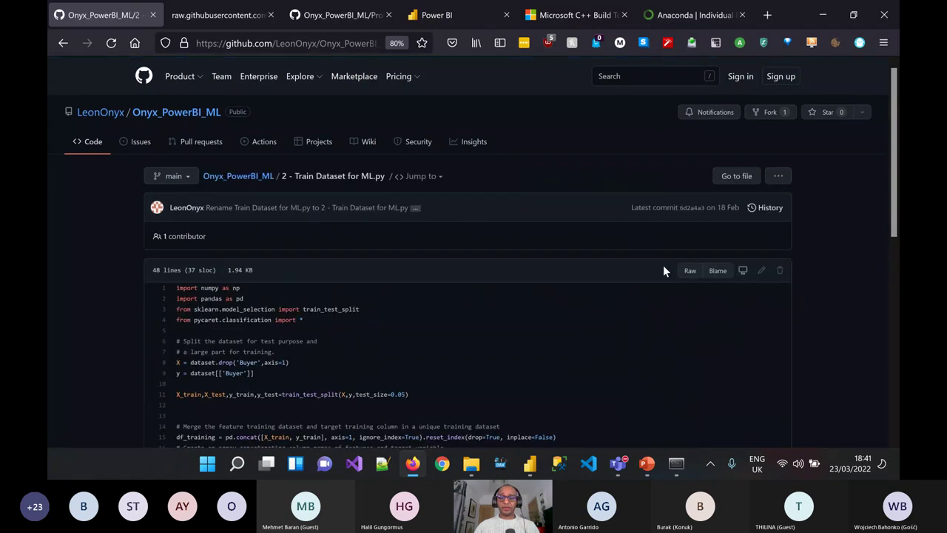
left_click(688, 275)
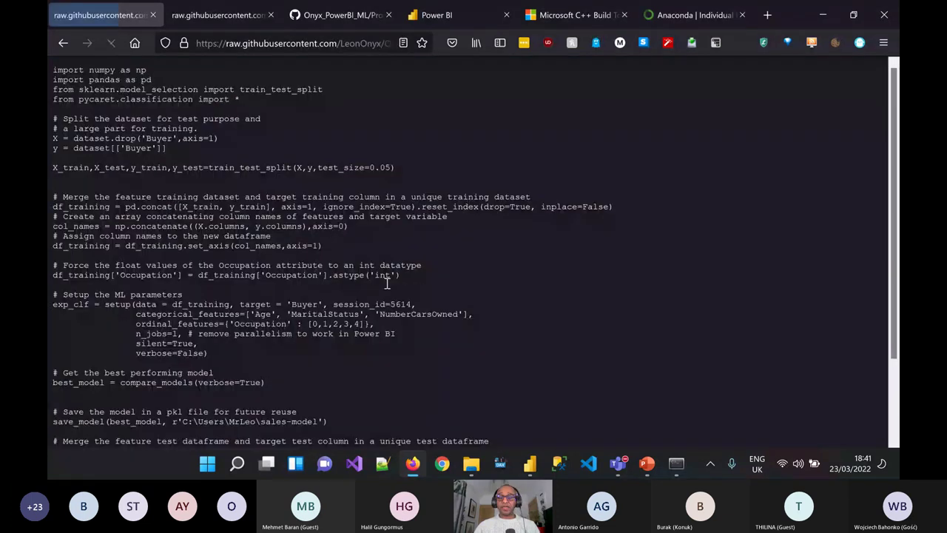
key("ctrl+a")
left_click(59, 46)
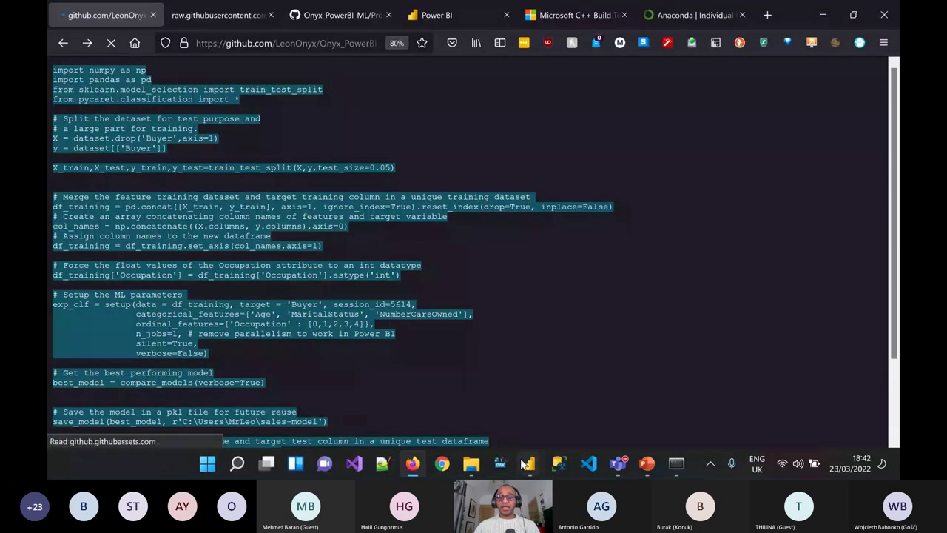
left_click(527, 464)
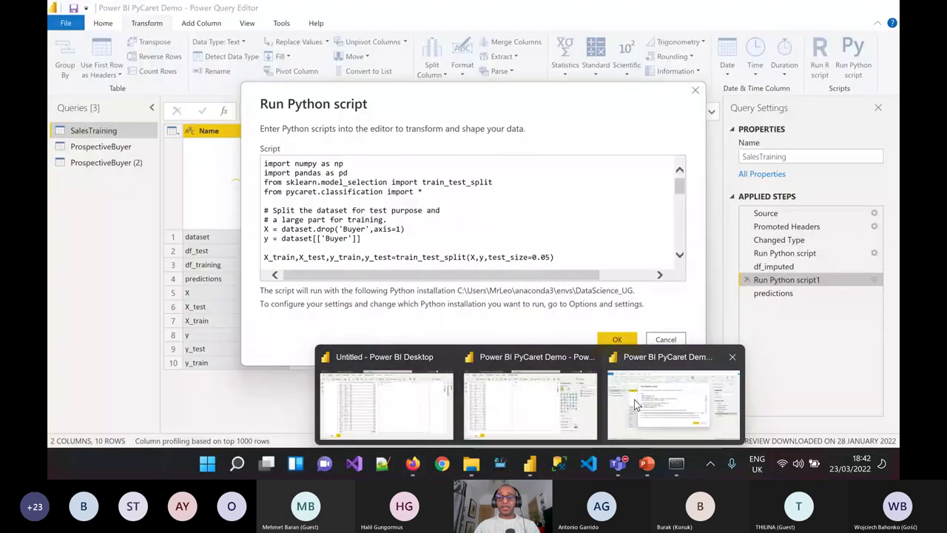
- Select the code in the Run Python script1 dialog, then cancel it unchanged and return to Power Query Editor
left_click(634, 400)
key("ctrl+a")
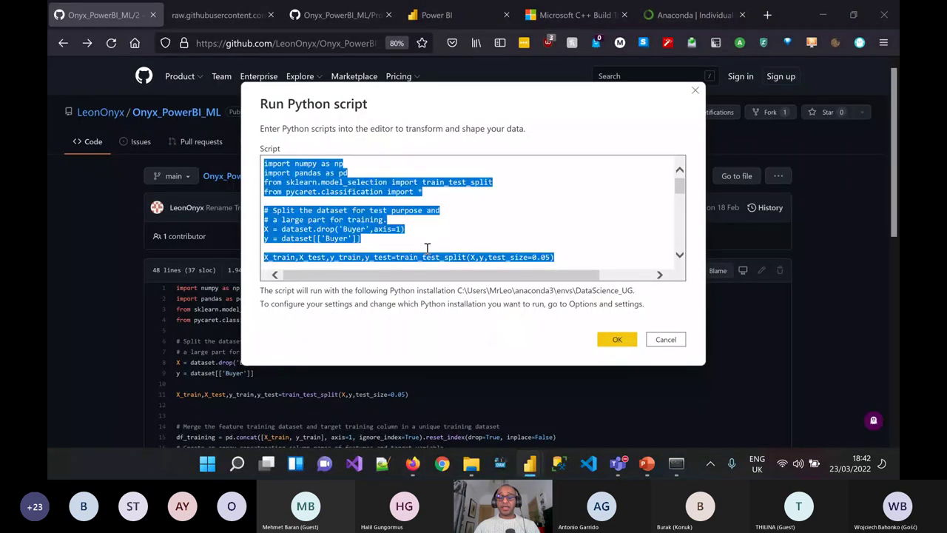
left_click(598, 147)
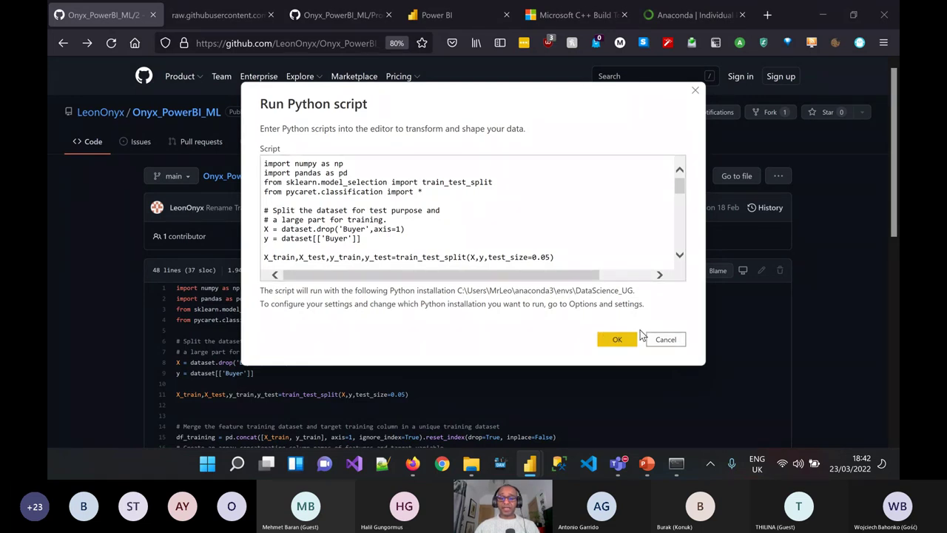
left_click(666, 340)
key("alt+Tab")
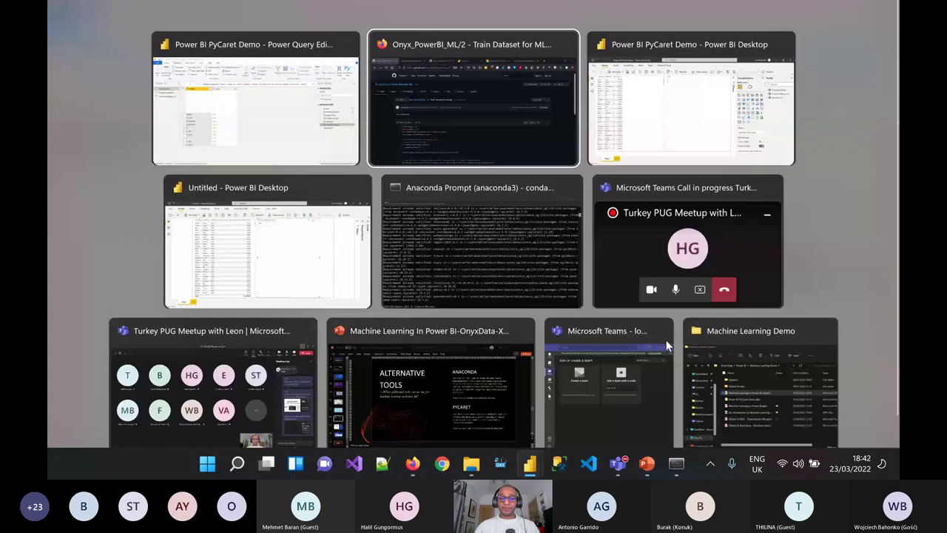
left_click(338, 148)
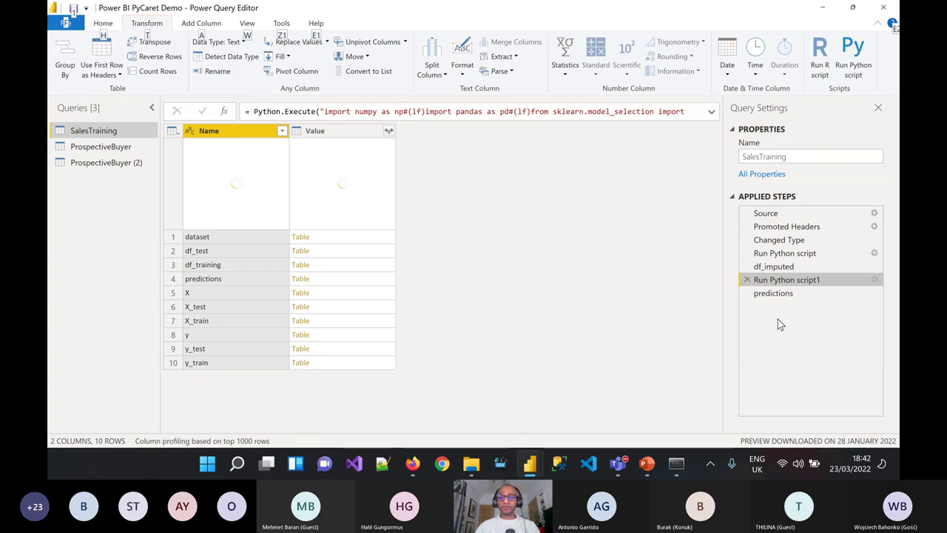
- Check the predictions' Label and Score columns, then inspect ProspectiveBuyer's Promoted Headers and Python script steps
left_click(789, 297)
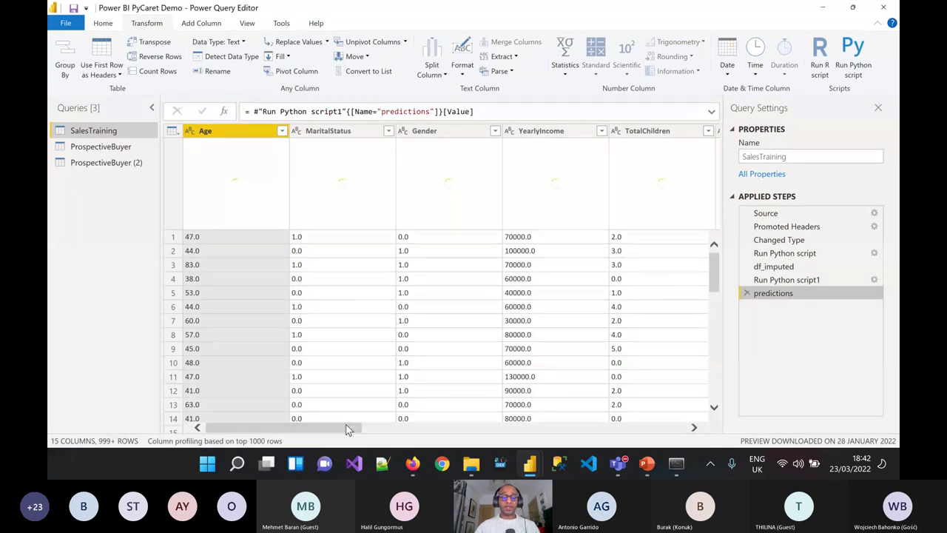
left_click_drag(348, 429, 696, 433)
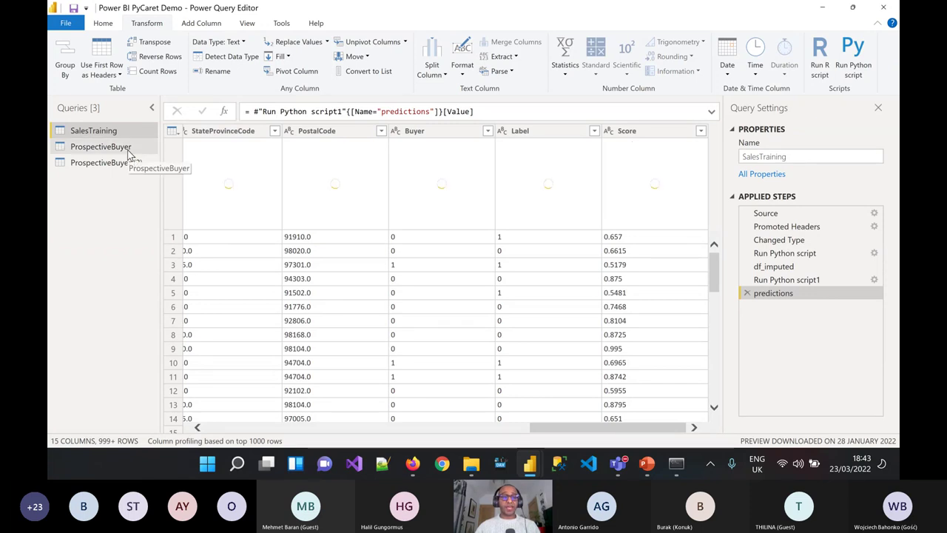
left_click(101, 146)
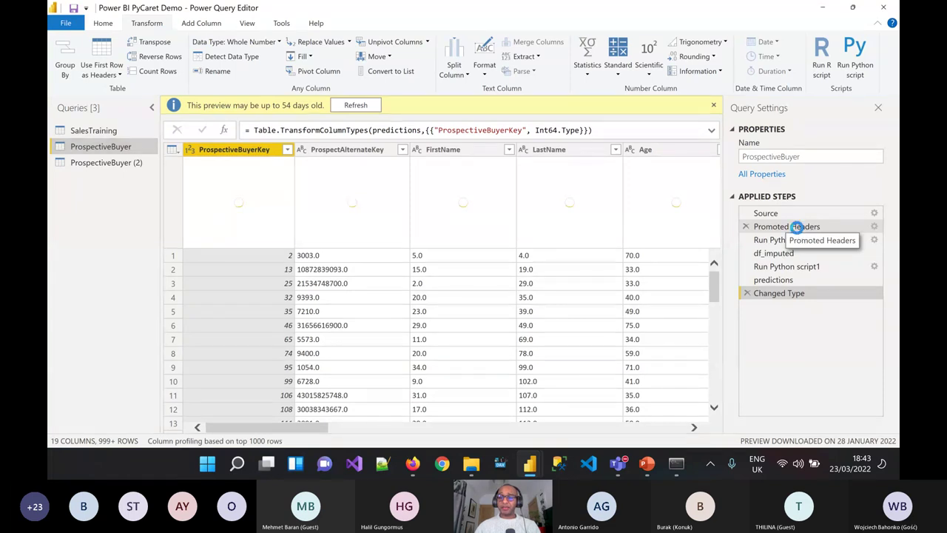
left_click(799, 230)
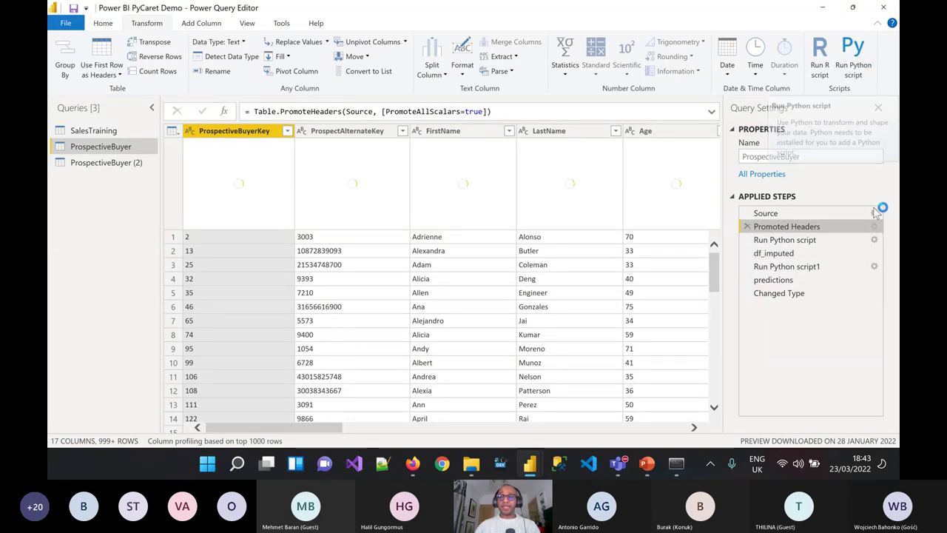
left_click(875, 241)
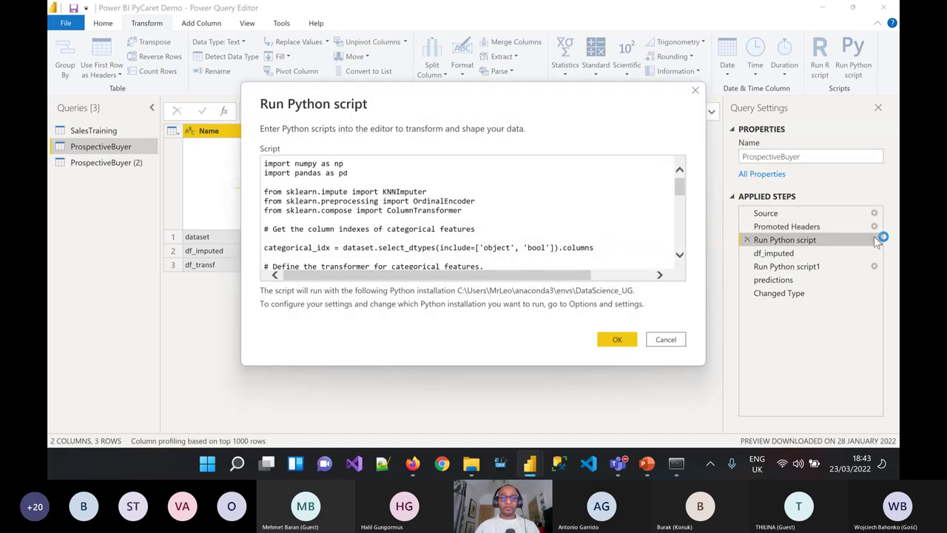
left_click(412, 464)
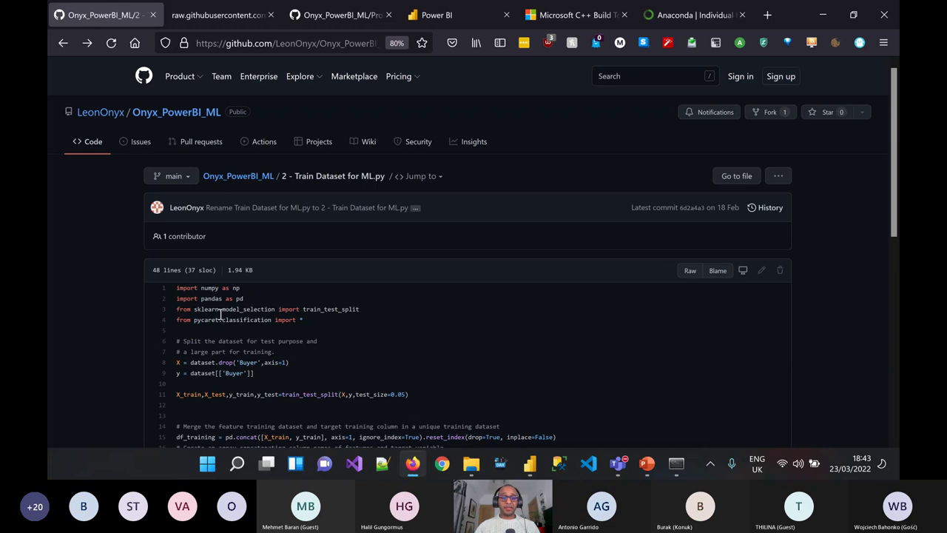
- Copy the raw 3 - Impute New Dataset for Prediction.py code from GitHub and return to Power BI's script dialog
left_click(165, 115)
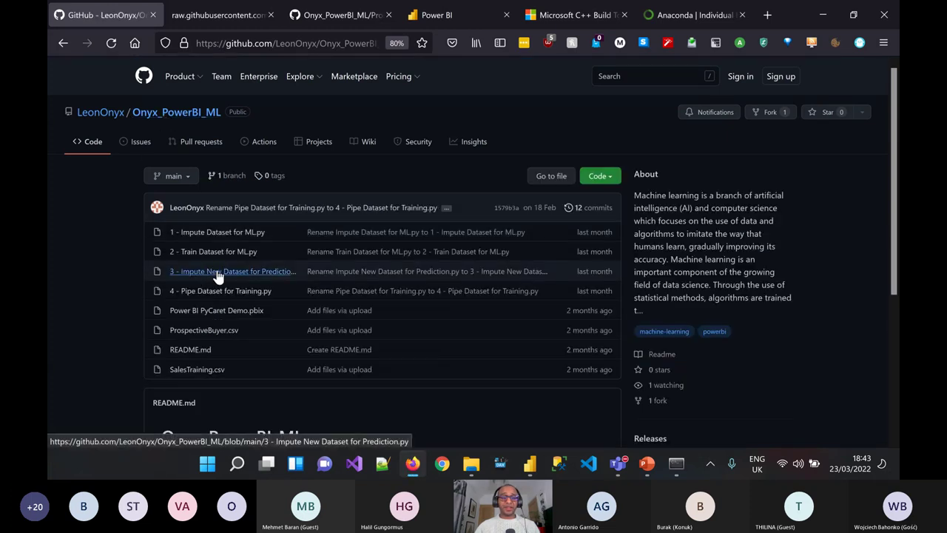
left_click(219, 274)
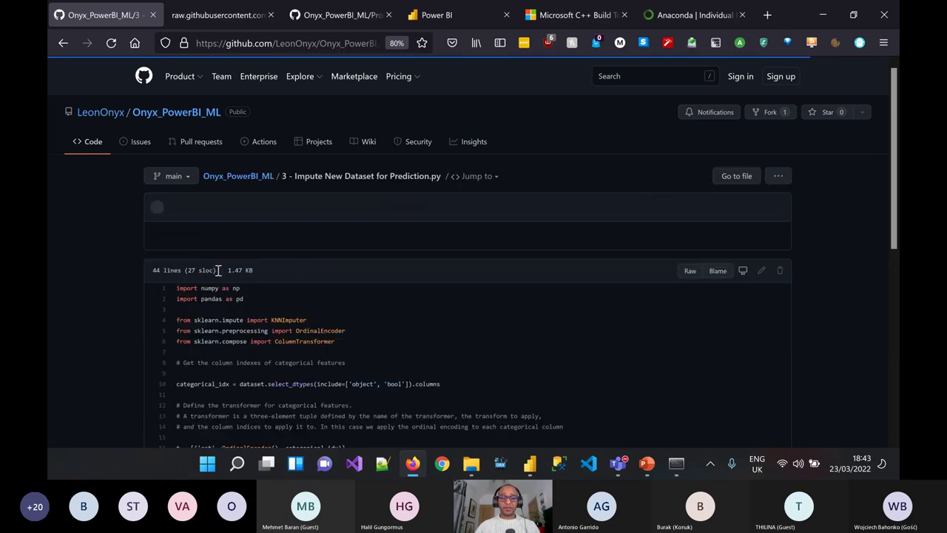
left_click(689, 271)
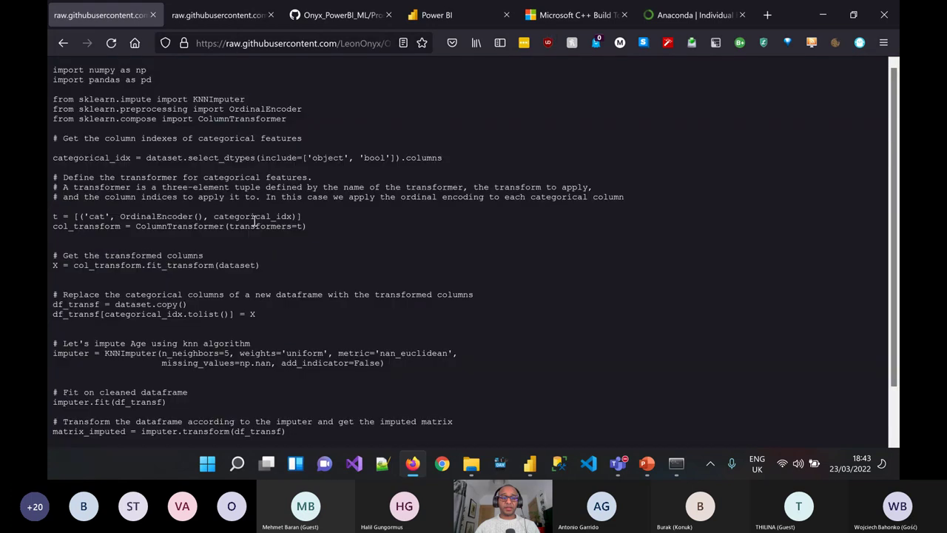
key("ctrl+a")
left_click(63, 43)
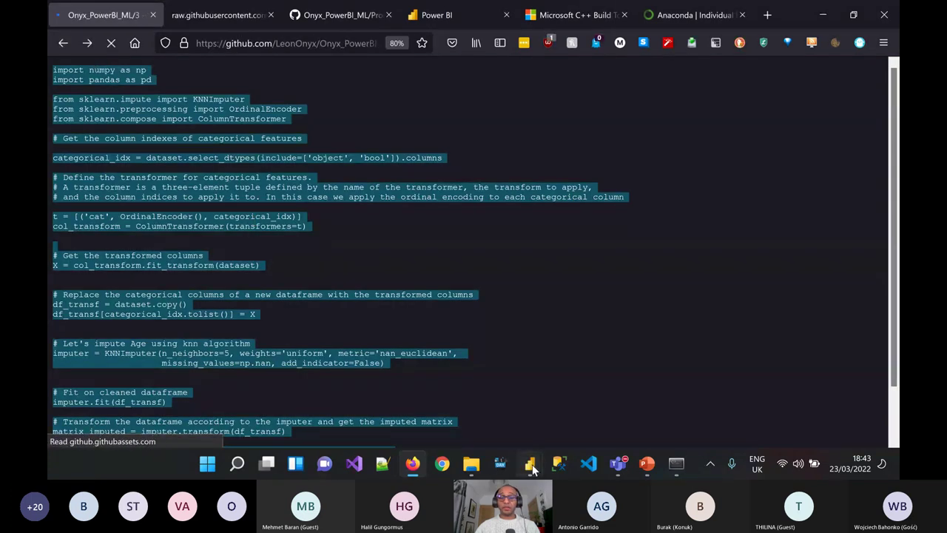
mouse_move(533, 468)
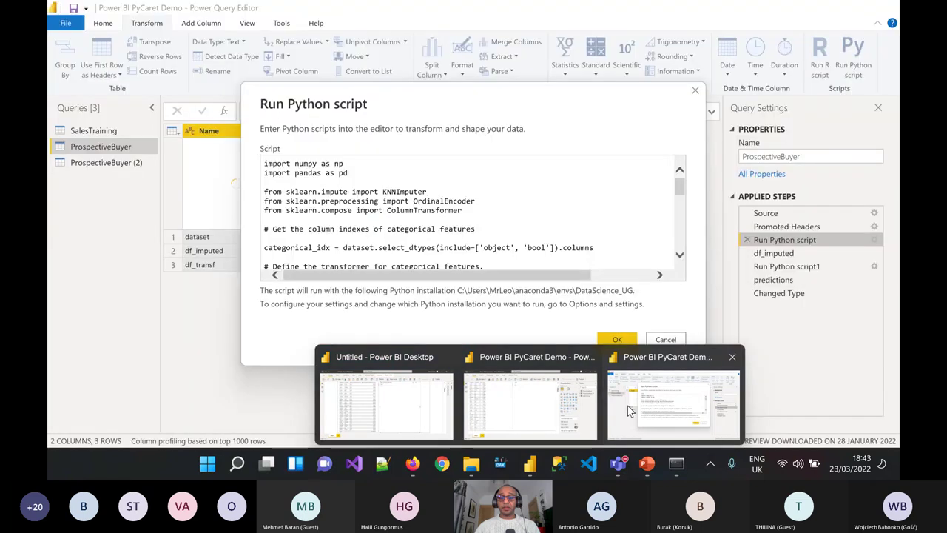
left_click(627, 406)
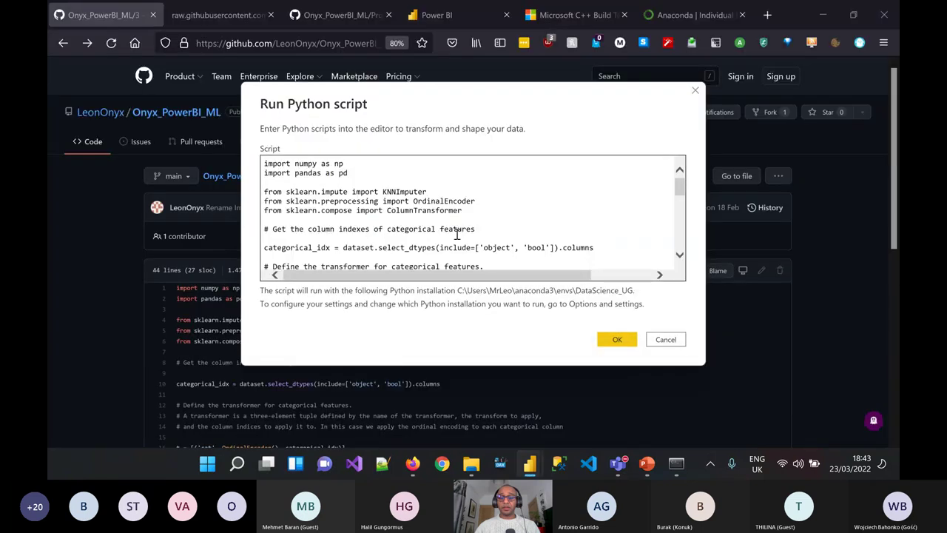
- Select the whole script in the Run Python script dialog, then cancel it without changes
left_click(457, 234)
key("ctrl+a")
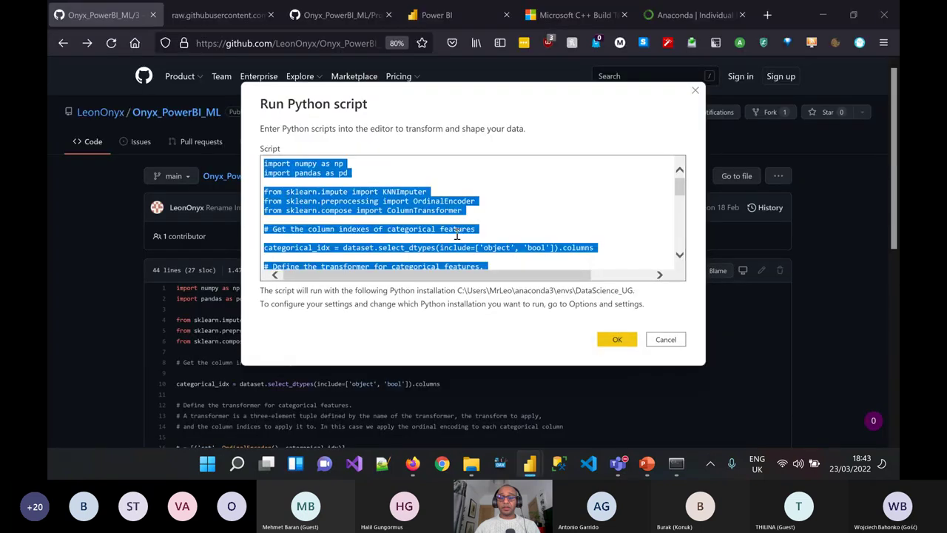
left_click(664, 340)
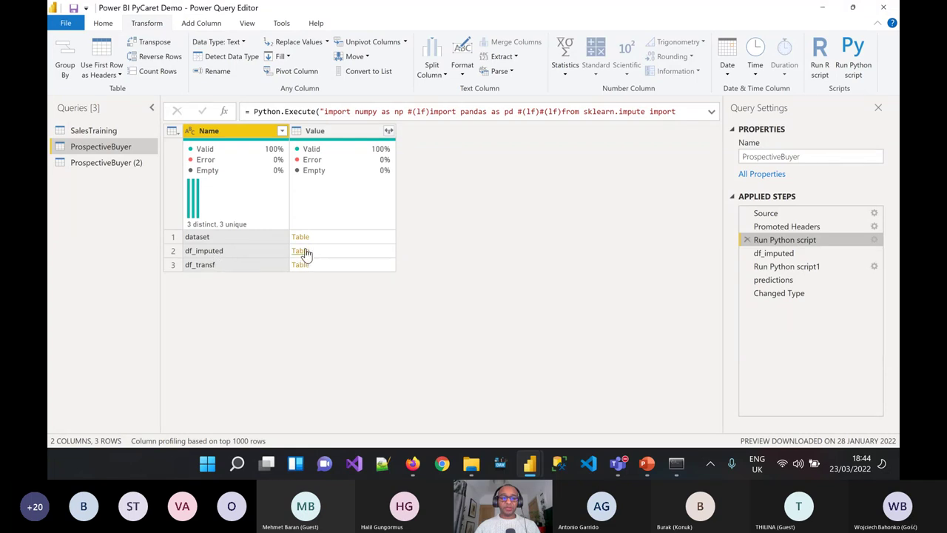
- Preview the df_imputed step output, then open Run Python script1's PyCaret sales-model prediction script
left_click(795, 254)
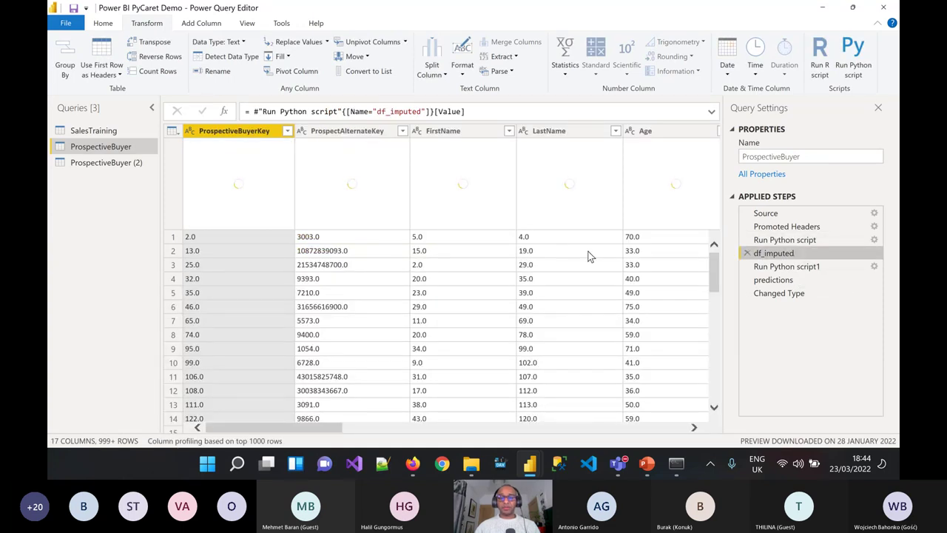
left_click_drag(314, 431, 384, 443)
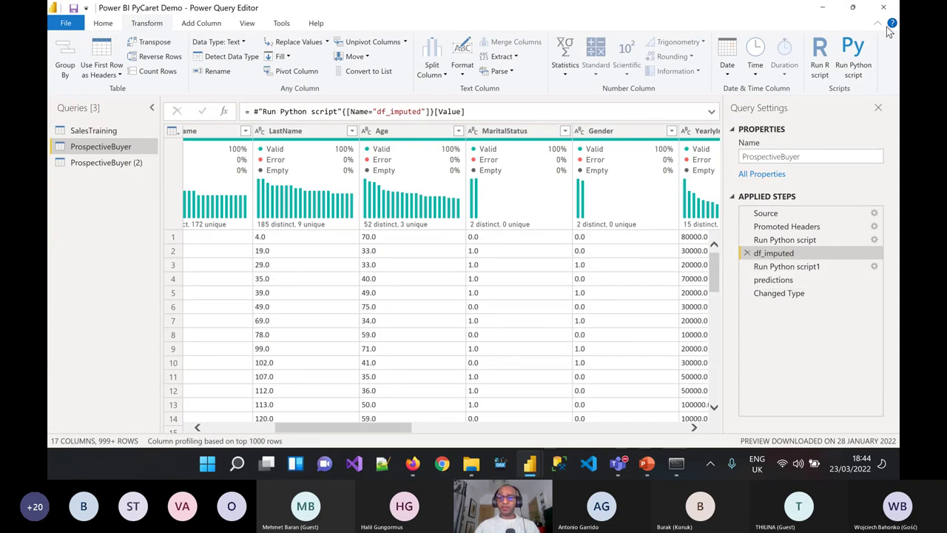
left_click(872, 269)
- Open Run Python script1's script, then copy the raw 4 - Pipe Dataset for Training.py code on GitHub
left_click(874, 267)
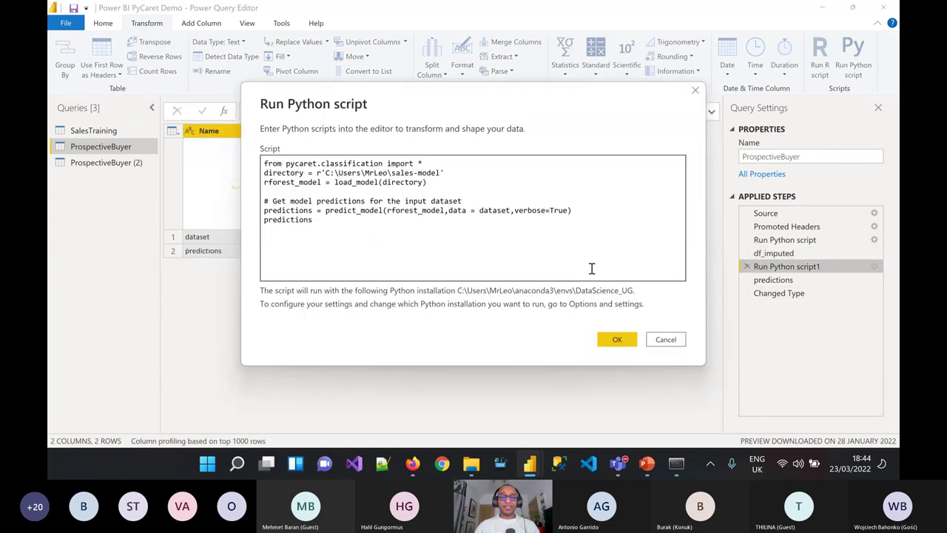
key("super+Tab")
key("Right")
key("Return")
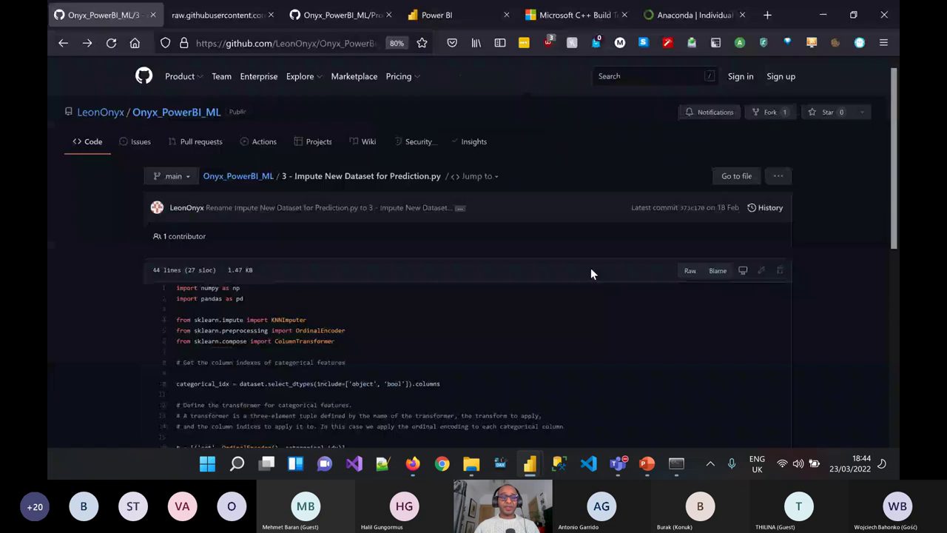
left_click(260, 179)
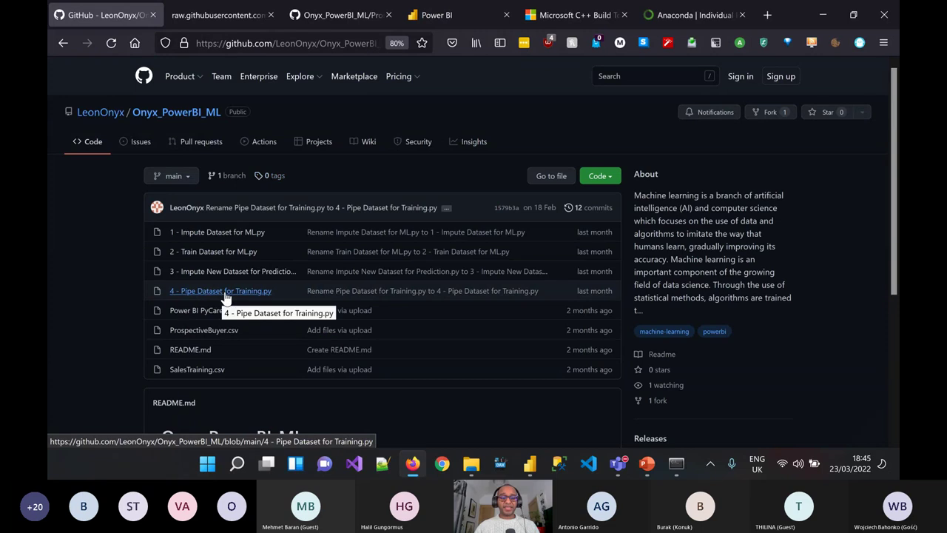
left_click(226, 296)
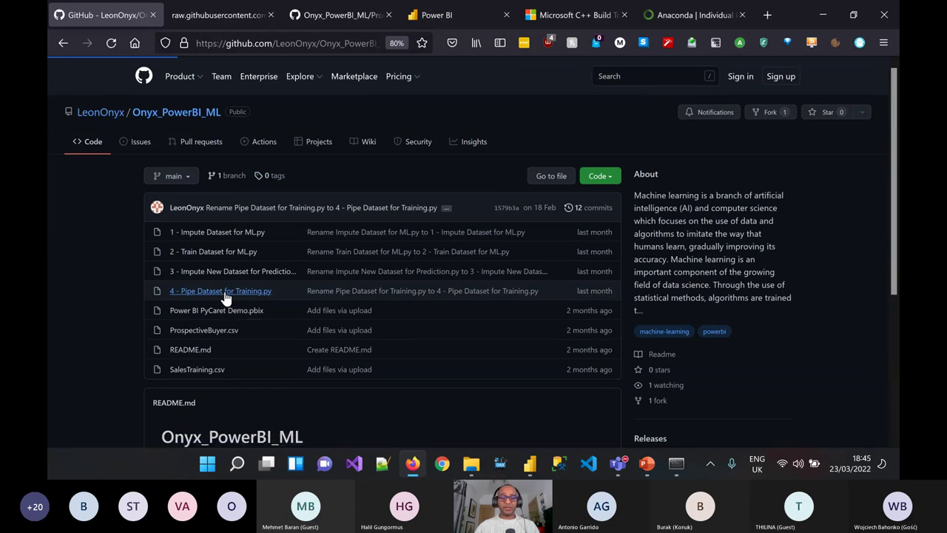
left_click(695, 271)
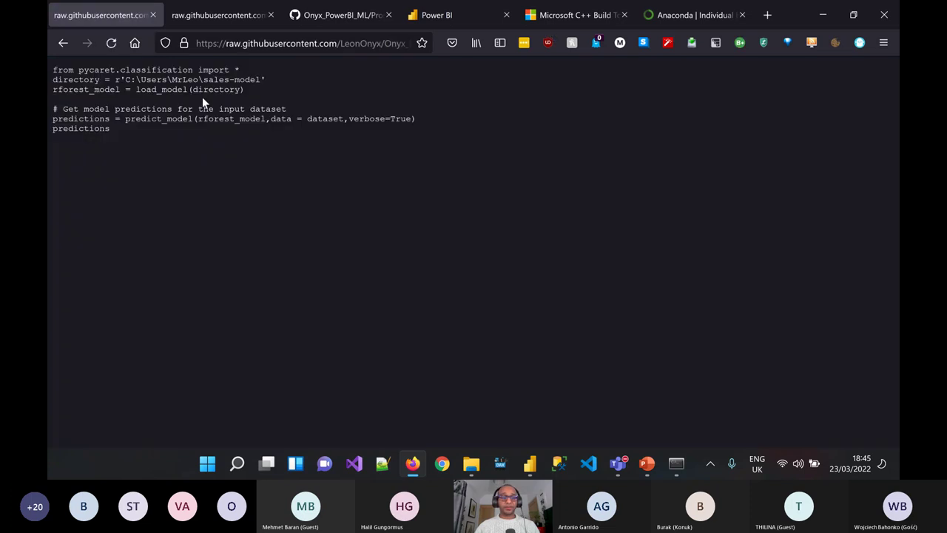
key("ctrl+a")
key("ctrl+c")
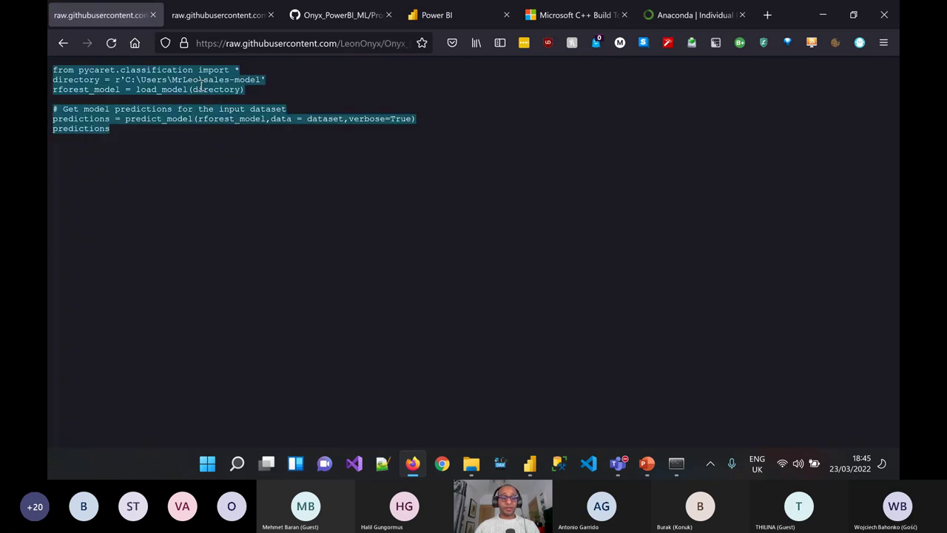
- Paste the copied code over the script in Power BI's dialog, then close the dialog
left_click(535, 459)
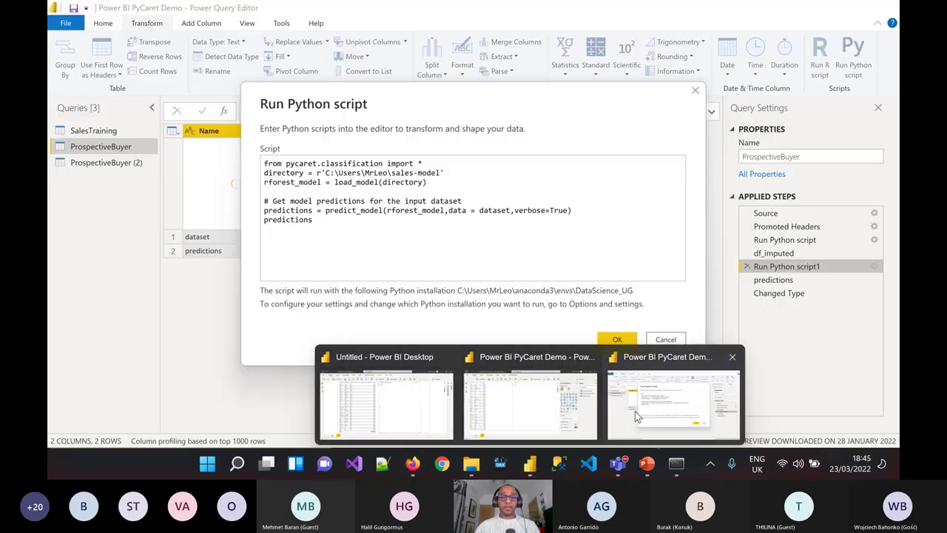
left_click(635, 417)
key("ctrl+a")
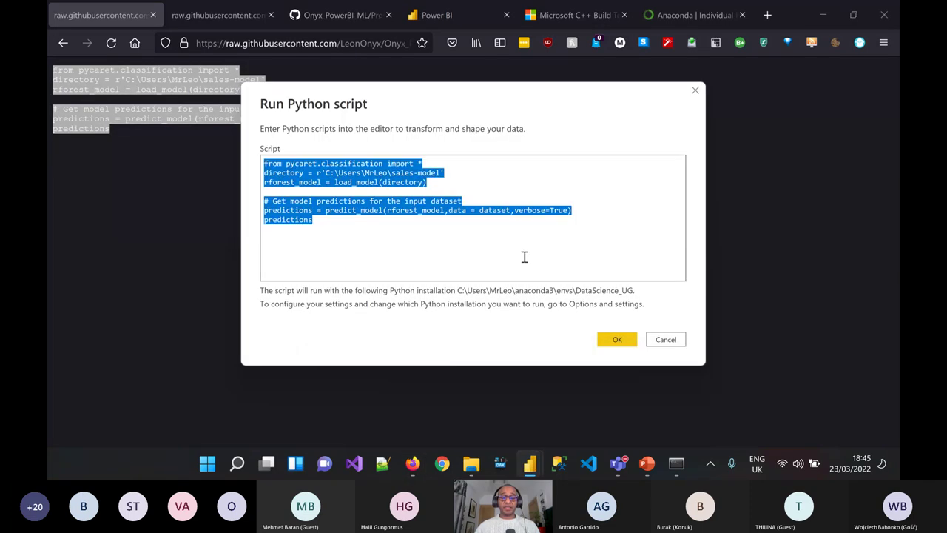
key("ctrl+v")
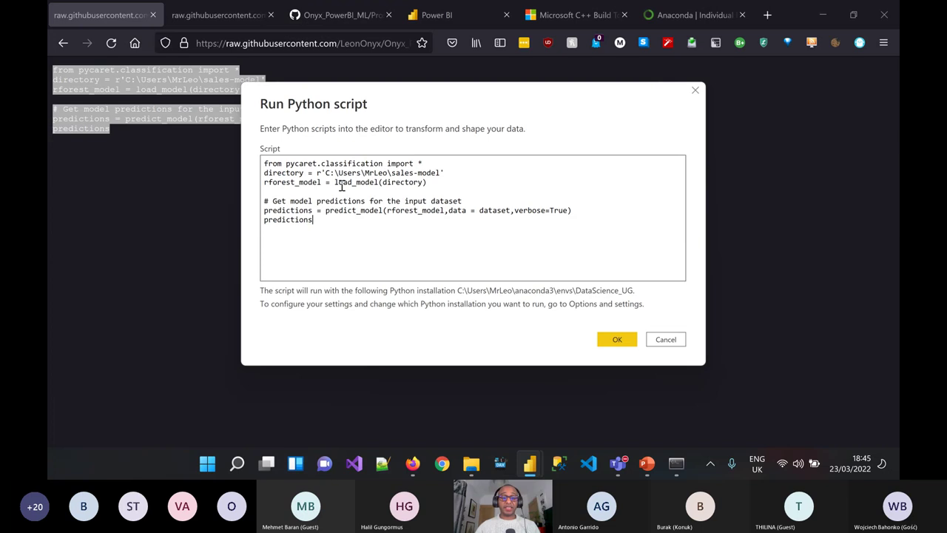
left_click(664, 340)
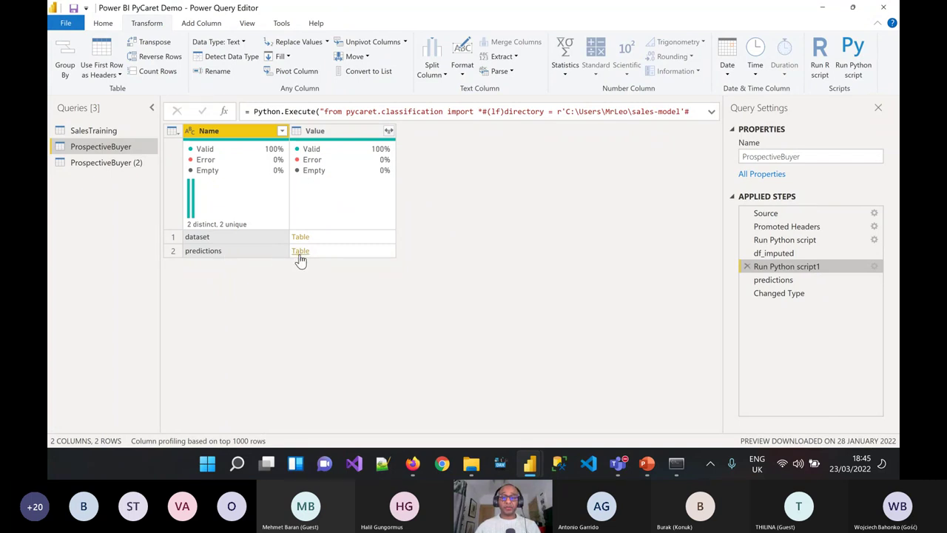
- Preview the predictions step and scroll across its 19 columns to inspect Label and Score
left_click(775, 282)
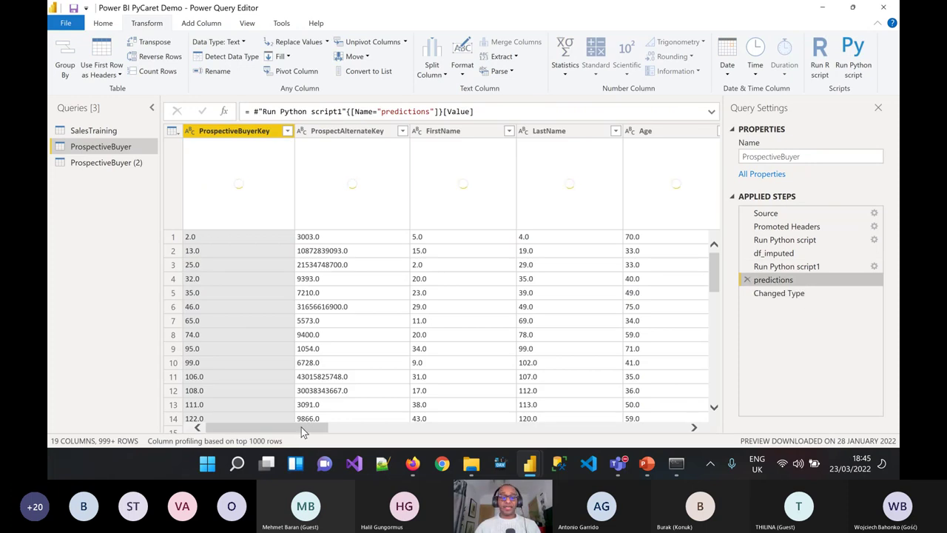
left_click_drag(302, 429, 404, 430)
left_click(669, 429)
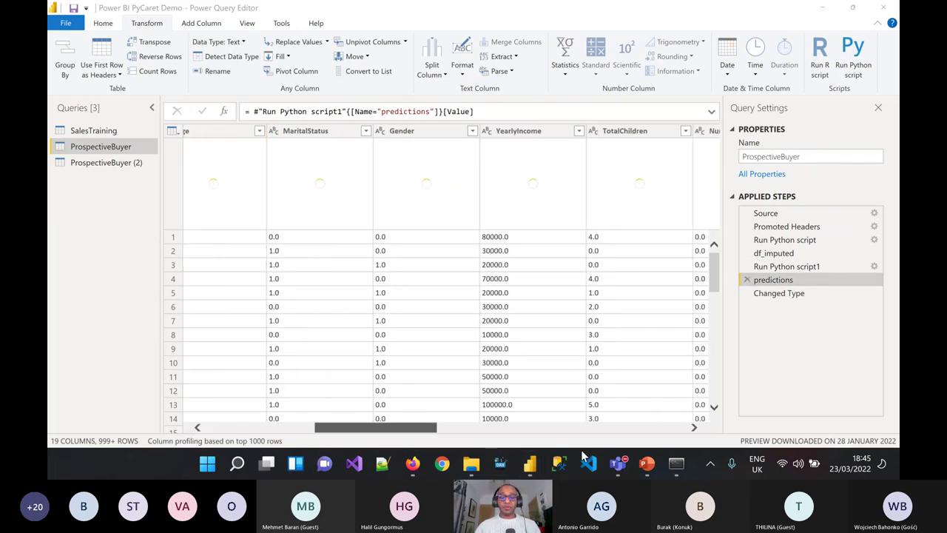
left_click(702, 436)
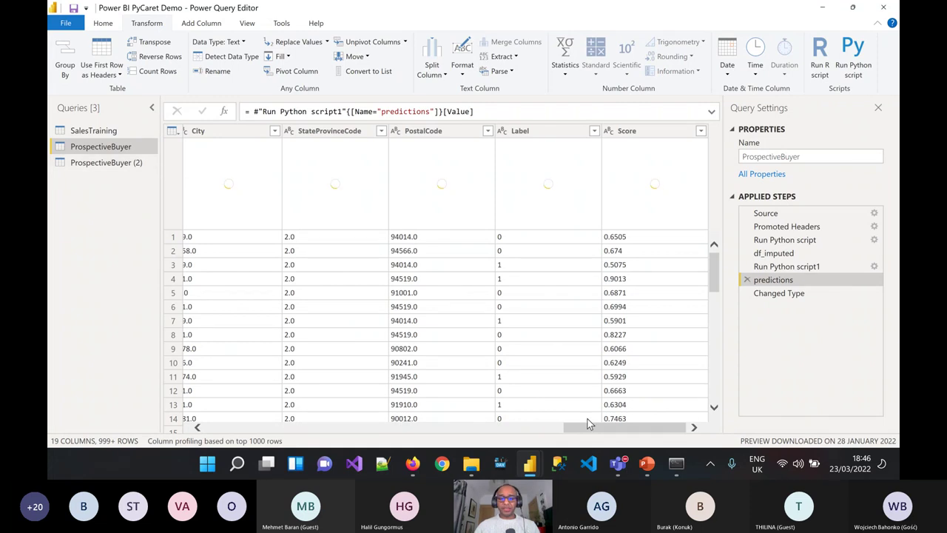
left_click_drag(589, 431, 223, 400)
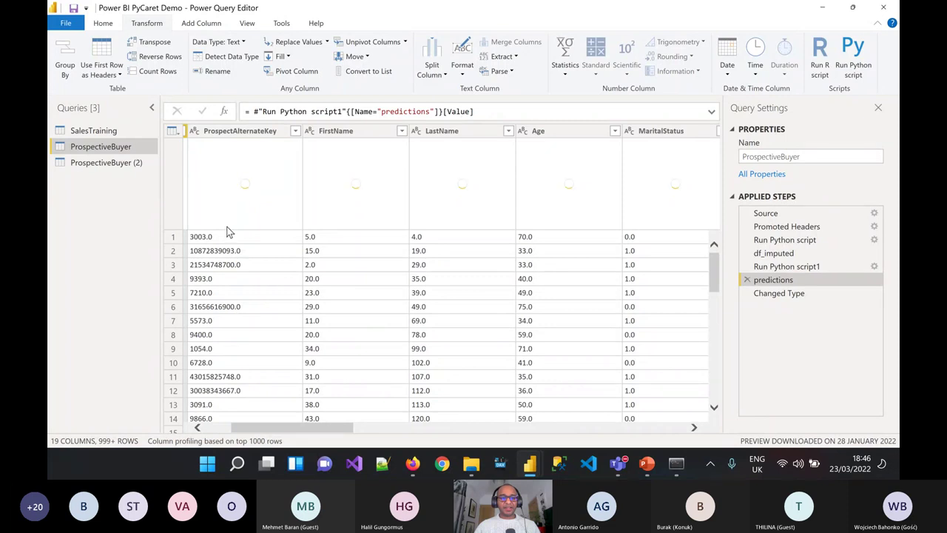
left_click_drag(261, 428, 235, 427)
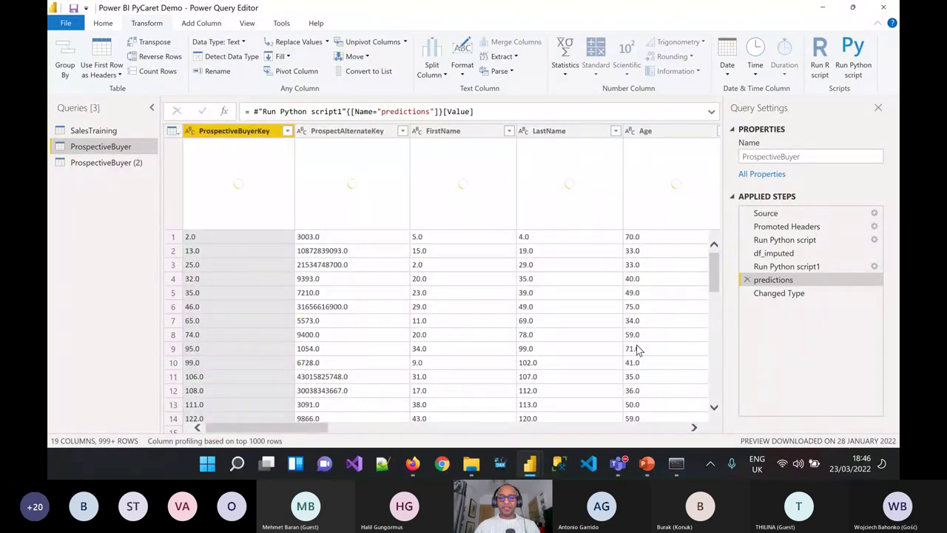
left_click(103, 25)
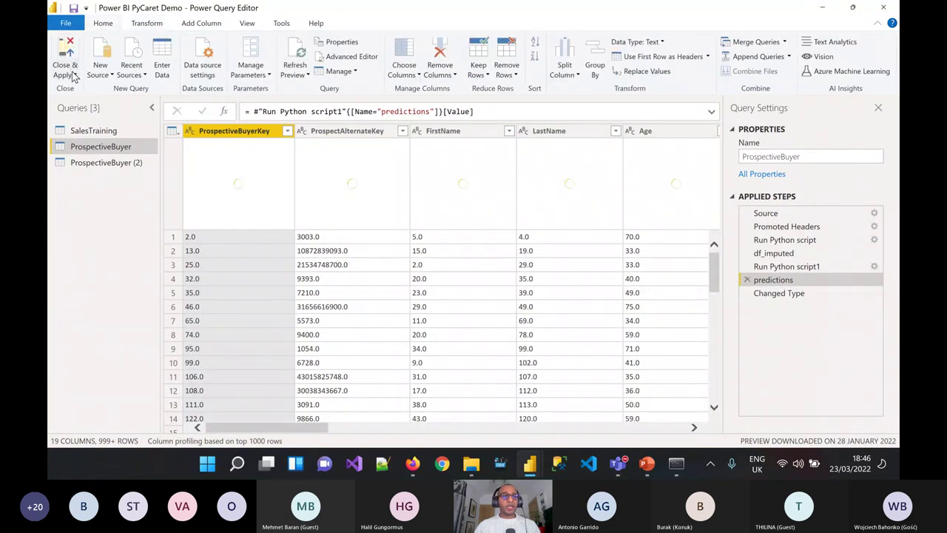
- Close Power Query Editor and delete the existing buyers table and Label visuals from the report
left_click(885, 9)
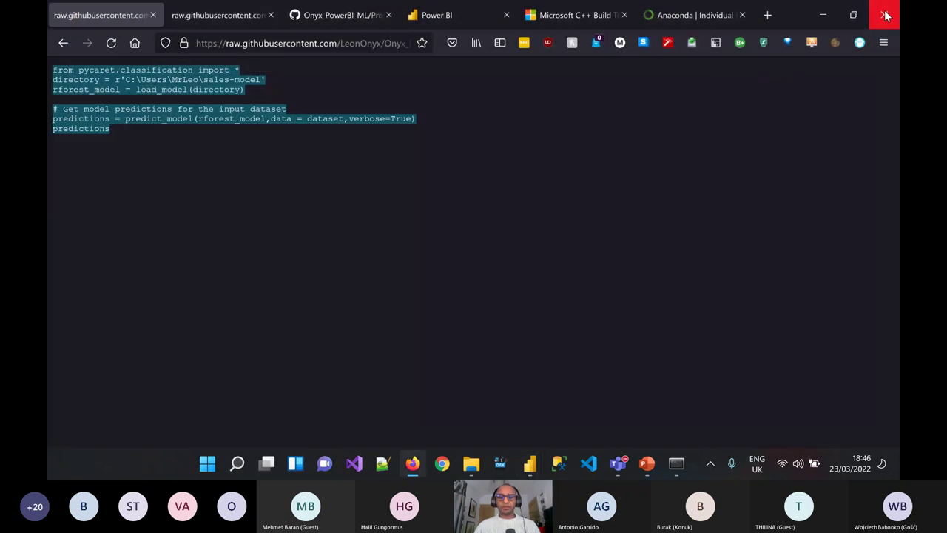
left_click(530, 464)
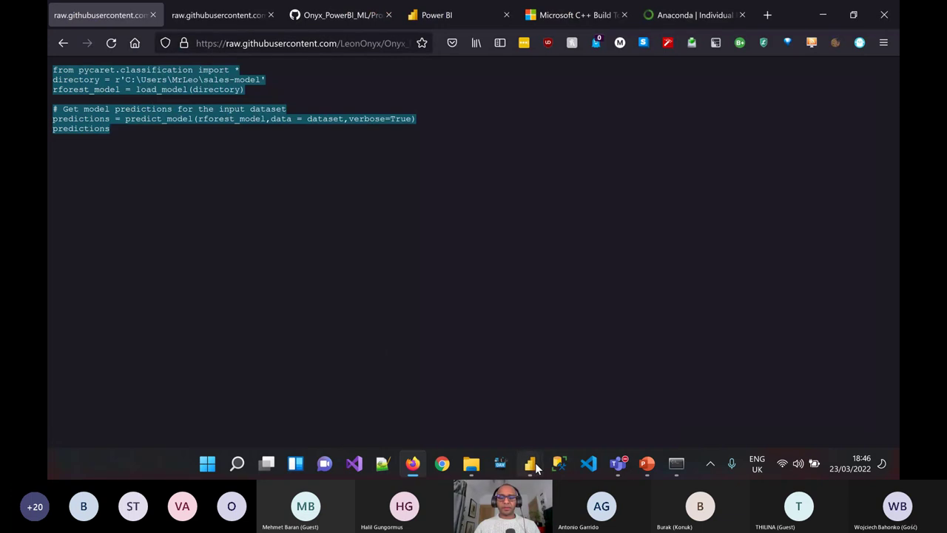
left_click(555, 432)
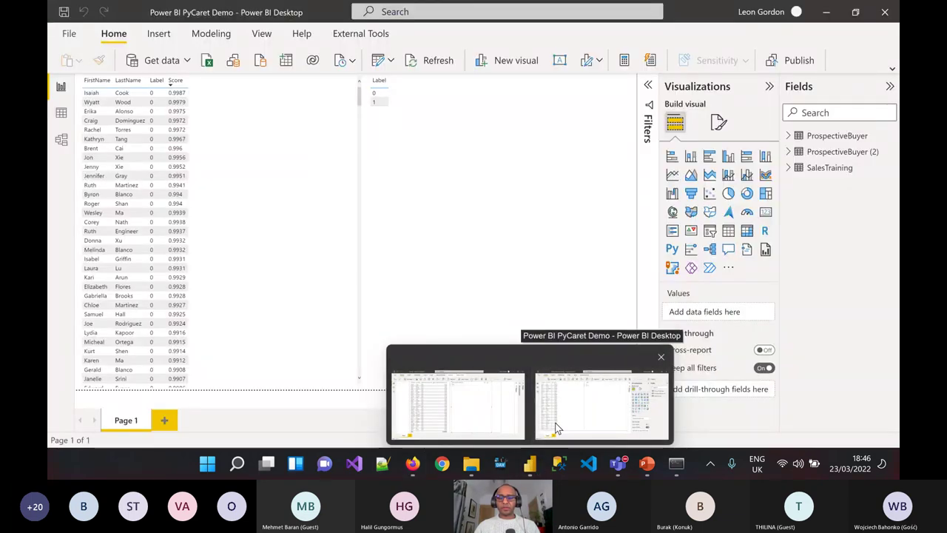
left_click(280, 210)
key("Delete")
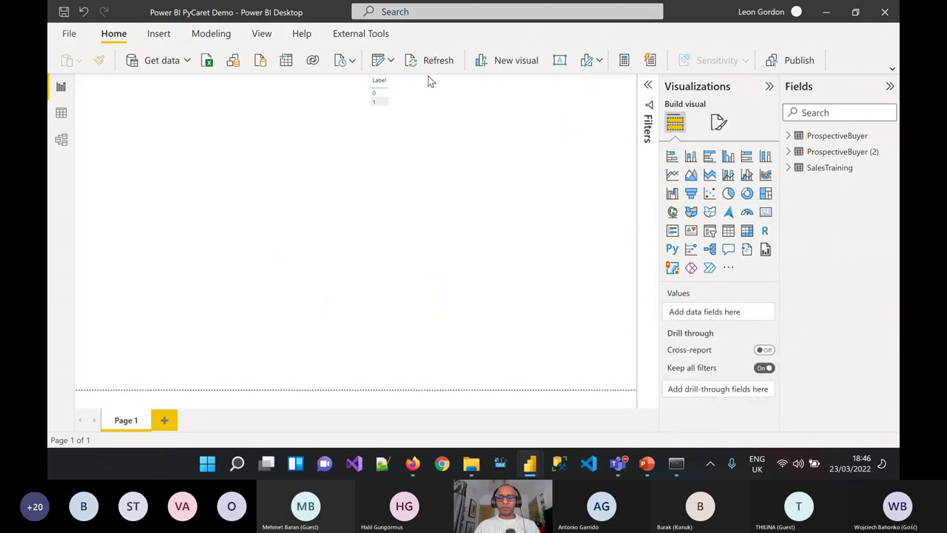
left_click(406, 110)
key("Delete")
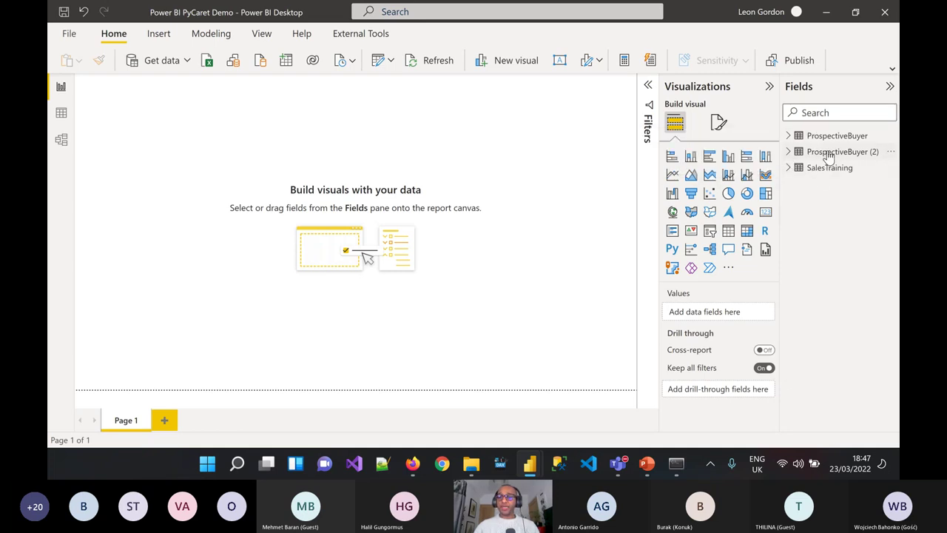
- Build an enlarged table of FirstName, LastName, Label and Score
left_click(797, 154)
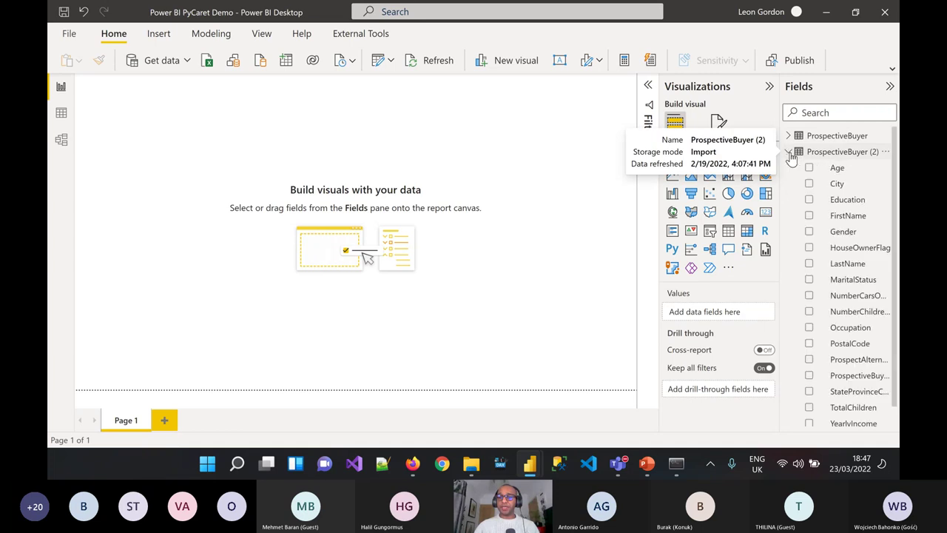
left_click(809, 216)
left_click(808, 263)
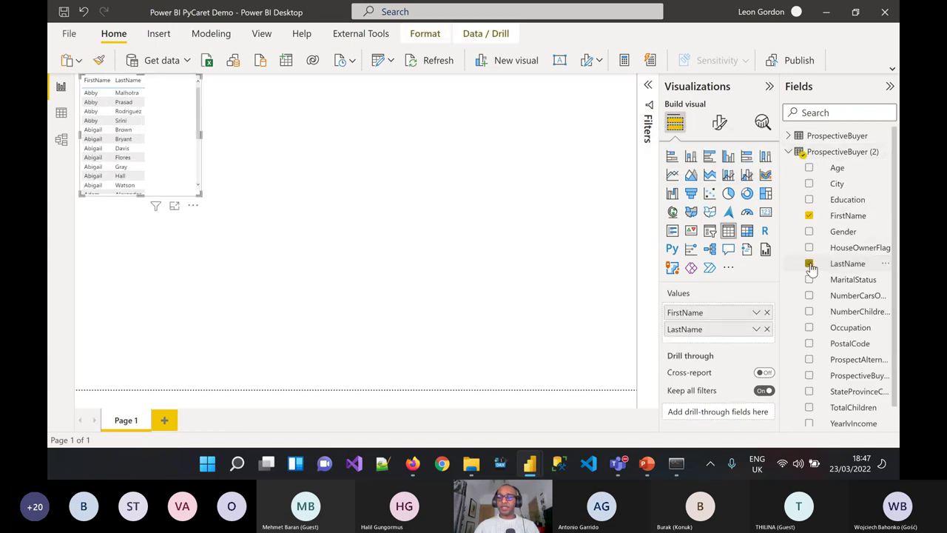
left_click(790, 152)
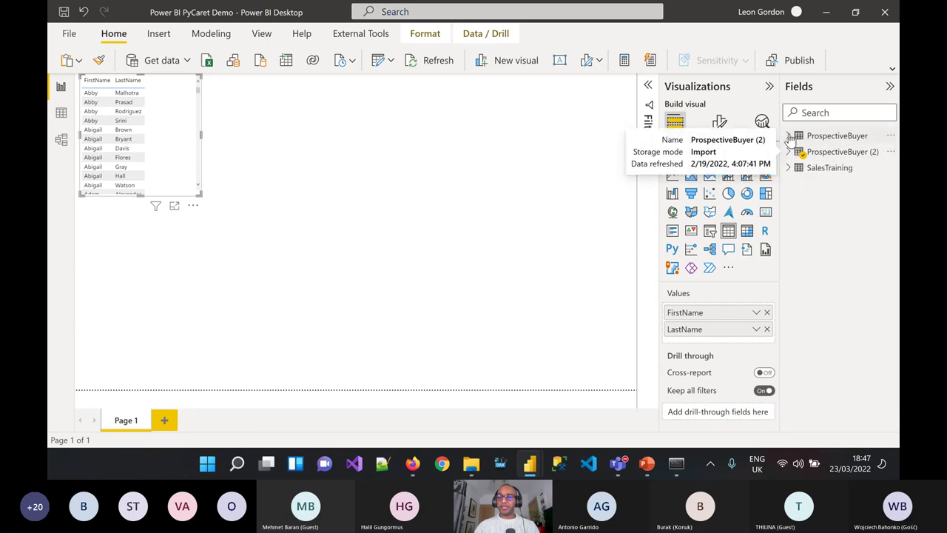
left_click(789, 136)
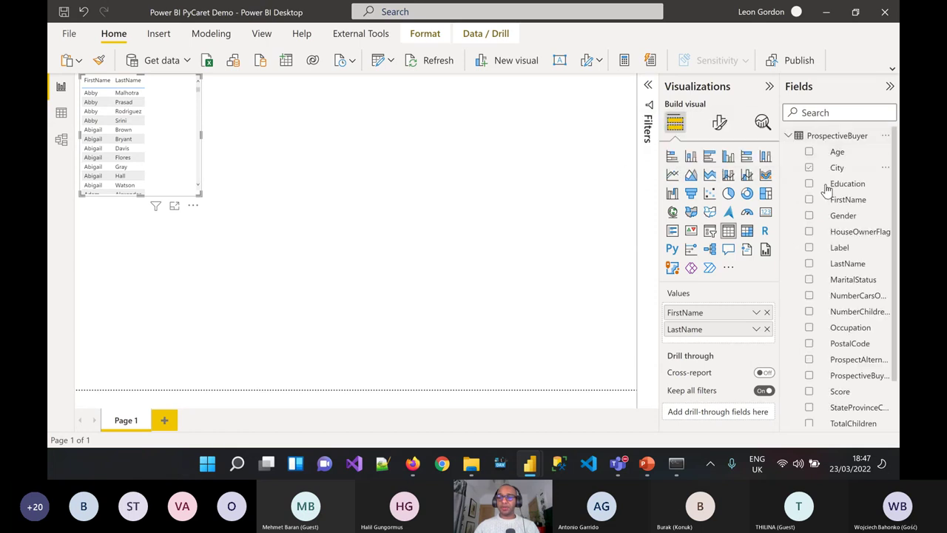
left_click(810, 250)
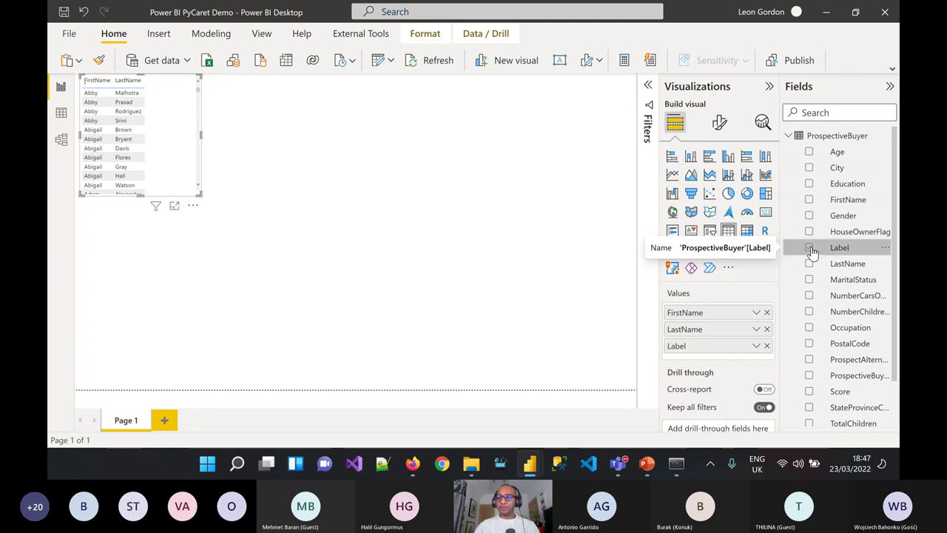
left_click(809, 392)
left_click_drag(201, 196, 321, 392)
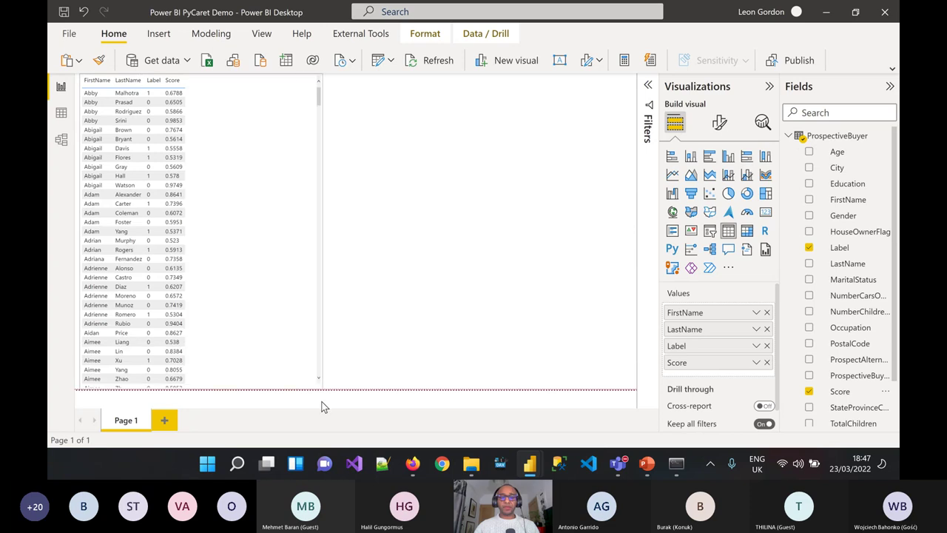
left_click(467, 220)
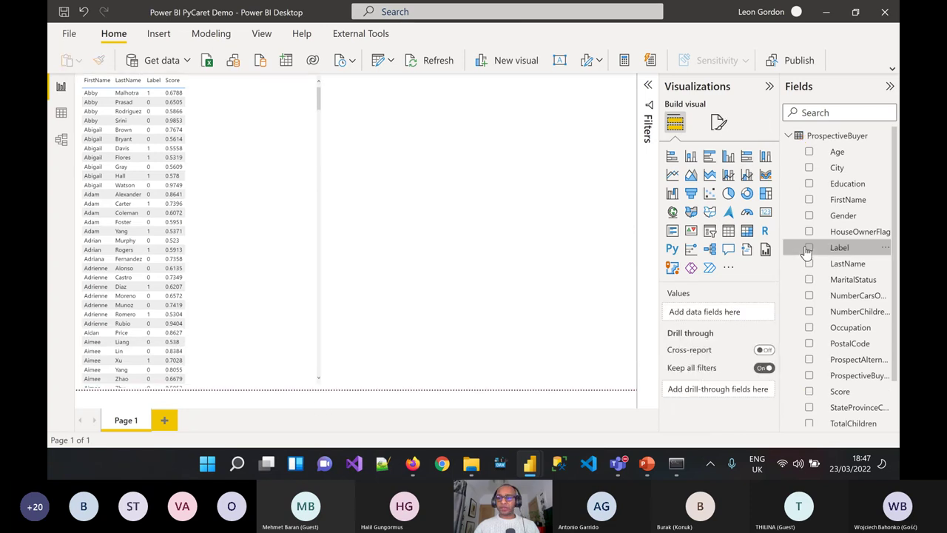
- Add a Label slicer, sort the table by Score descending, and filter it to Label 0
left_click(809, 248)
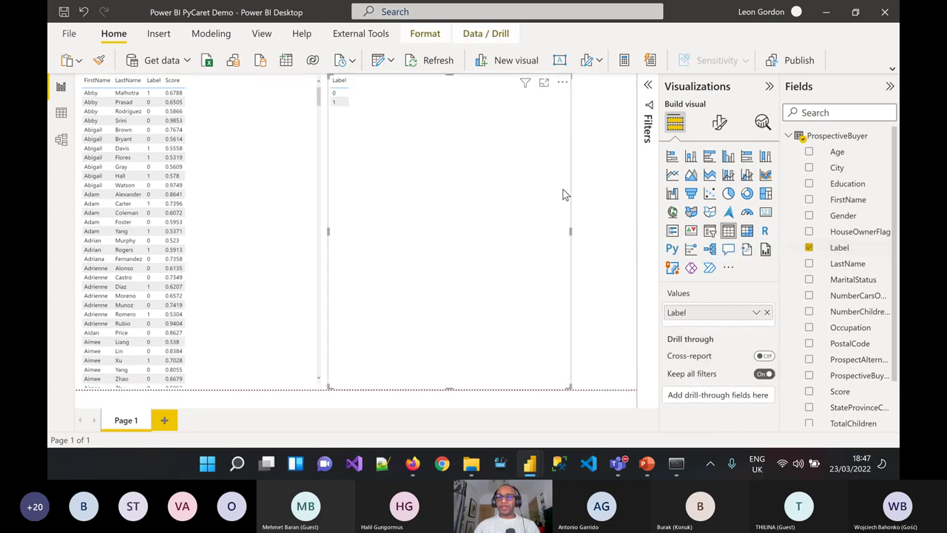
left_click(342, 103)
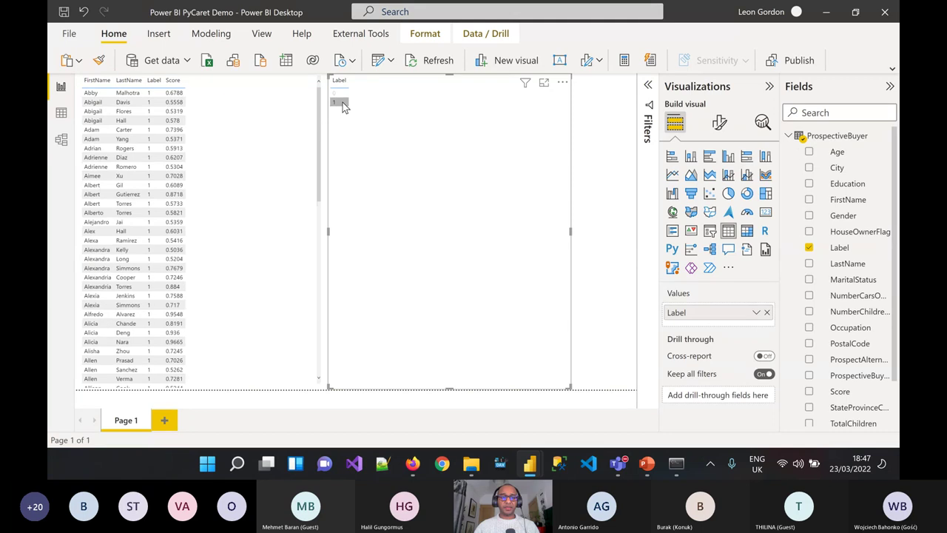
left_click(169, 83)
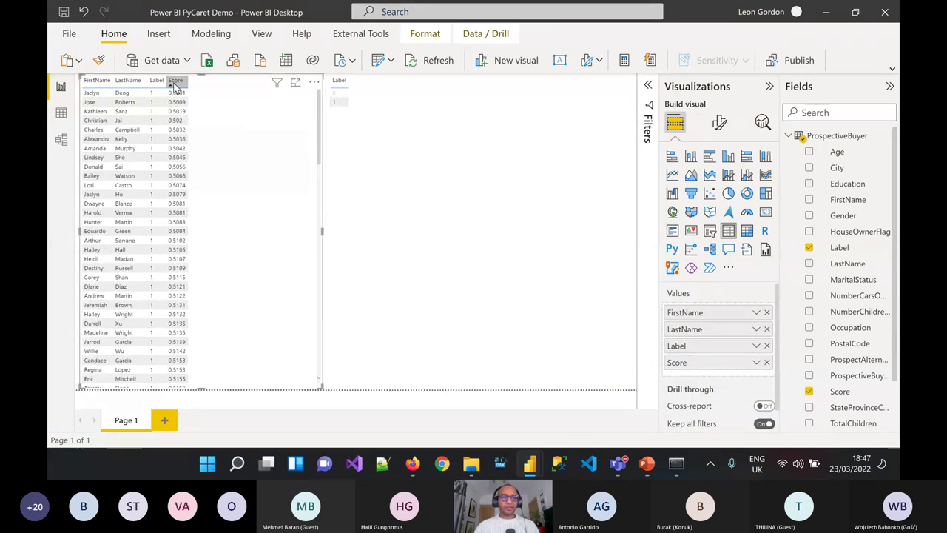
left_click(174, 83)
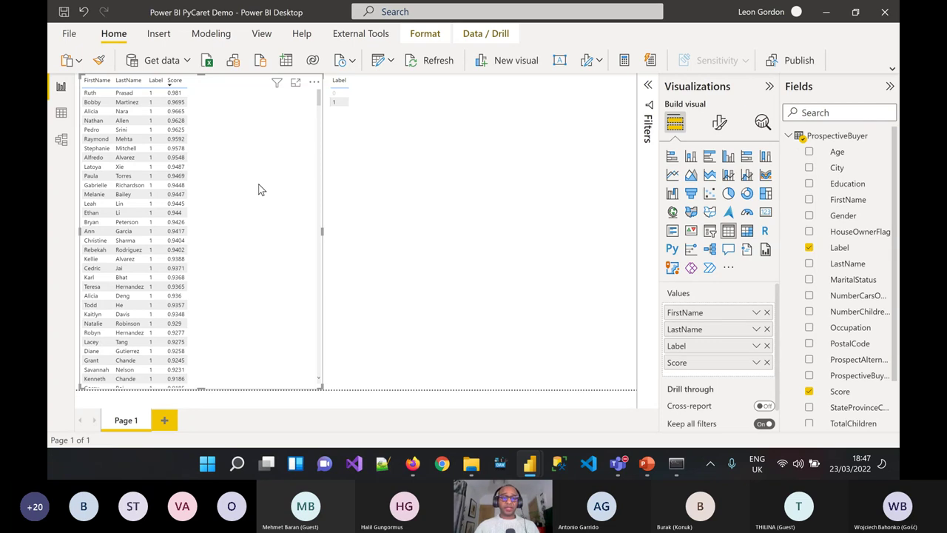
left_click(337, 95)
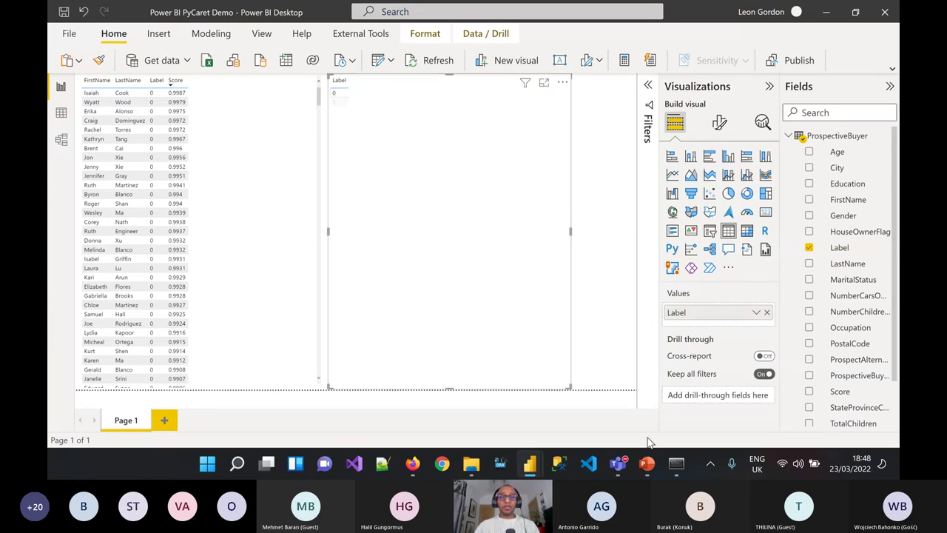
- Copy the resource links on slide 14, More Resources, and bring the Teams meeting window forward
left_click(646, 463)
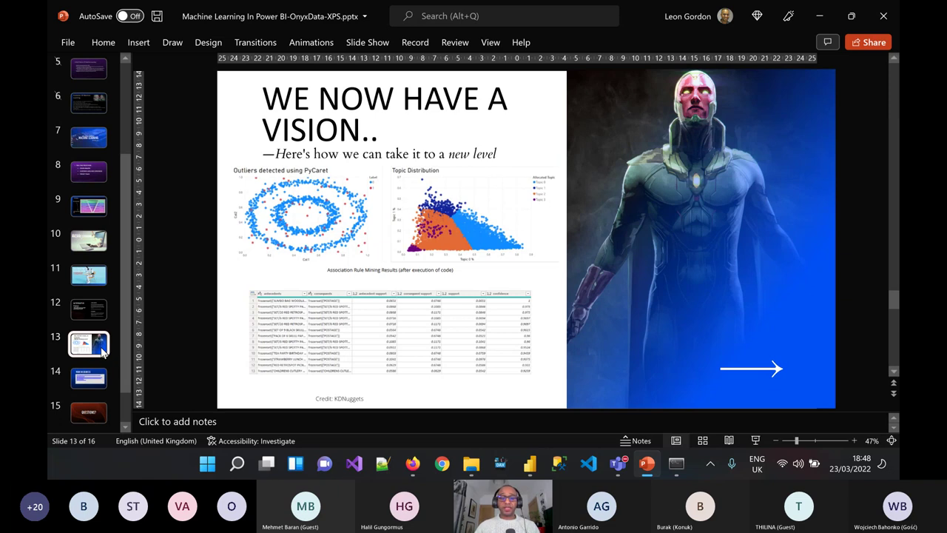
left_click(97, 379)
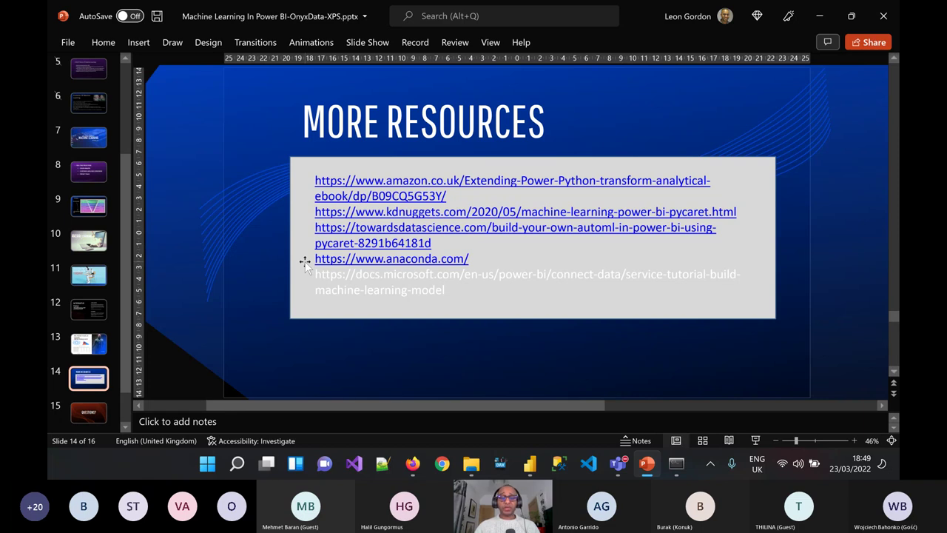
left_click(455, 289)
key("ctrl+a")
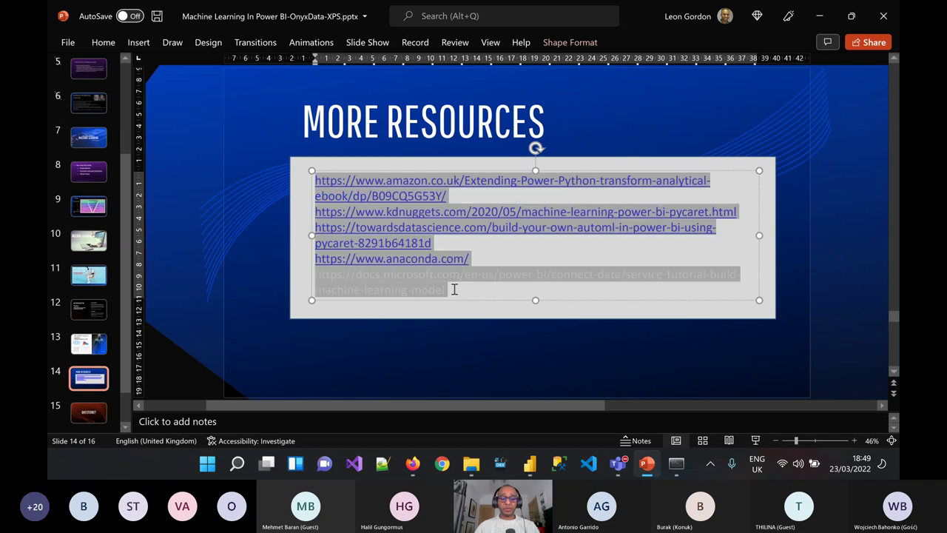
left_click(618, 464)
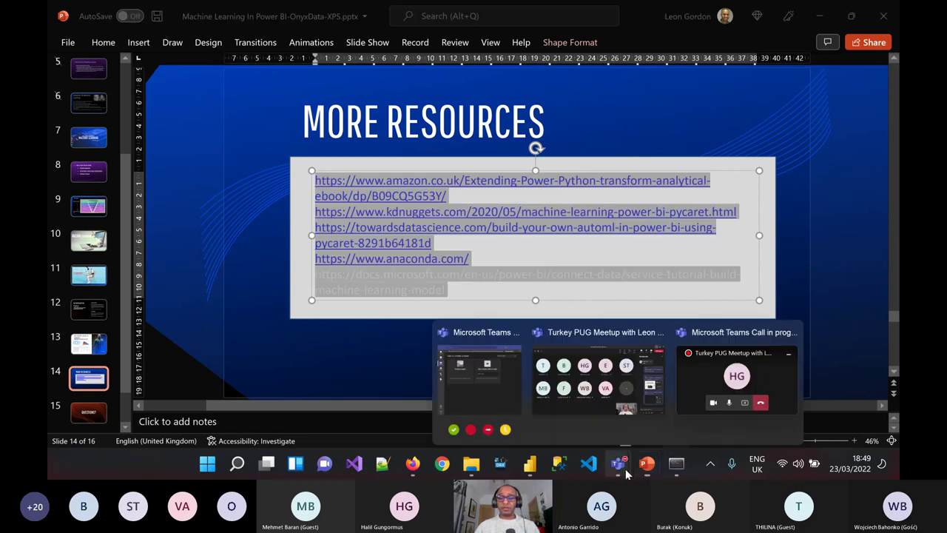
left_click(610, 404)
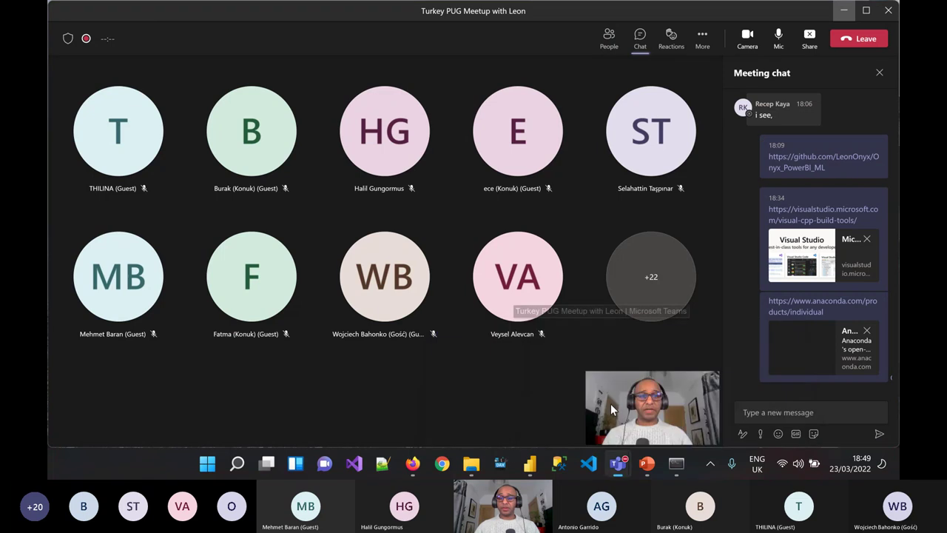
- Paste the resource links into the Teams meeting chat and send them
left_click(786, 413)
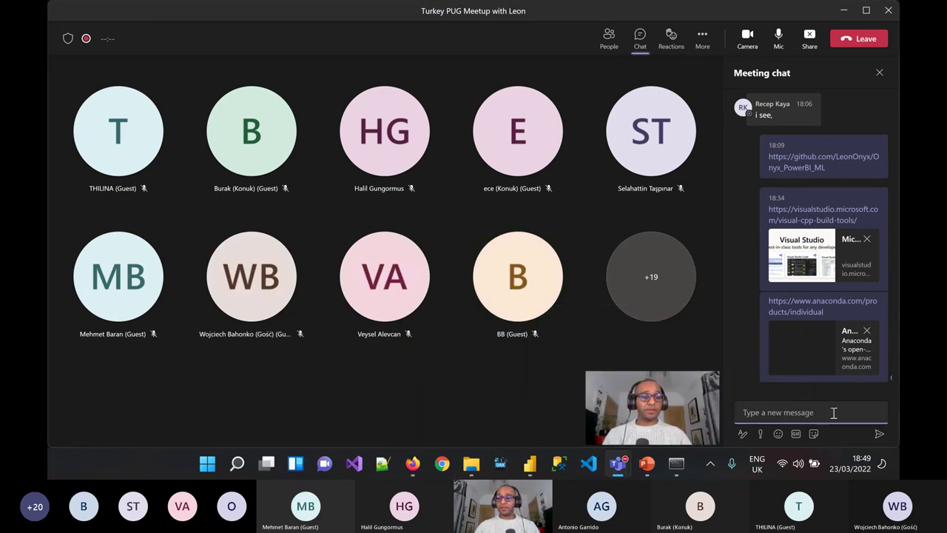
key("ctrl+v")
left_click(879, 434)
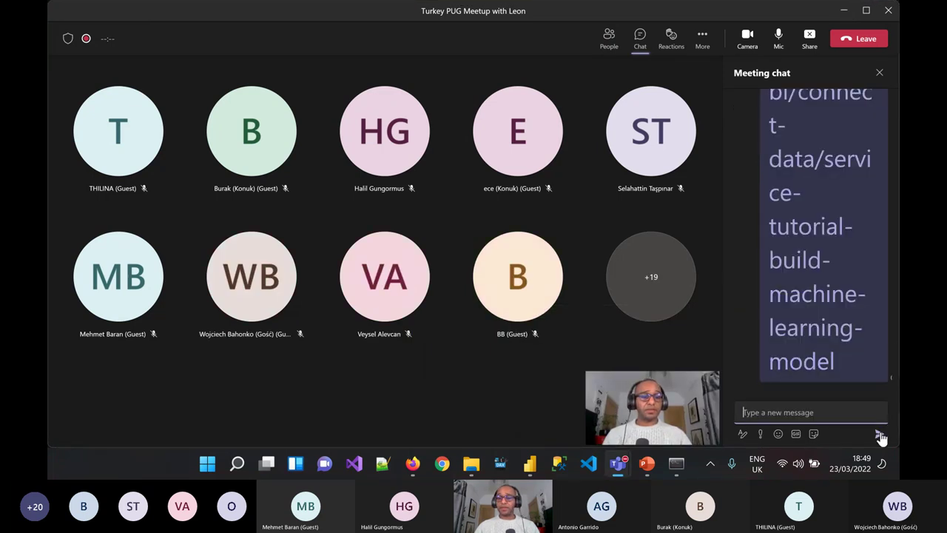
- Advance the PowerPoint slides to QUESTIONS?, then stop screen sharing in Teams
key("alt+Tab")
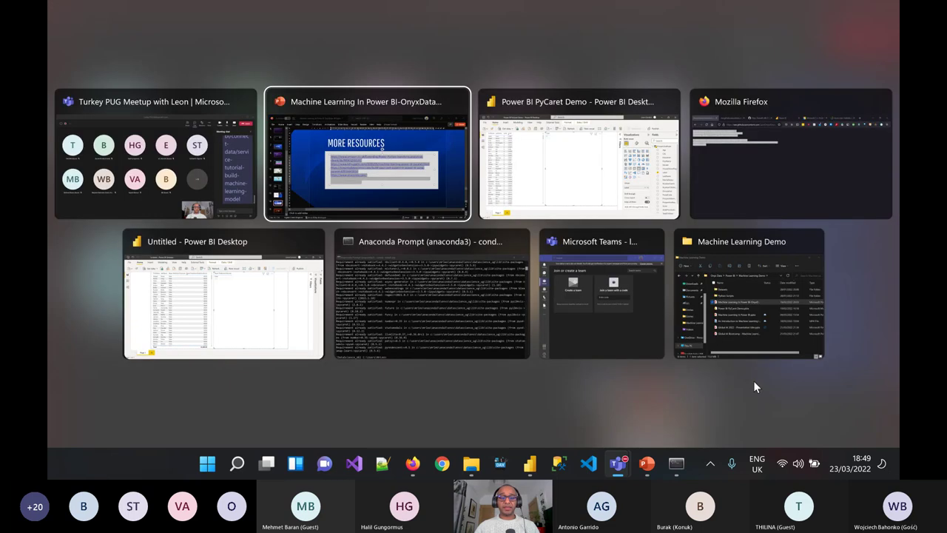
key("Page_Down")
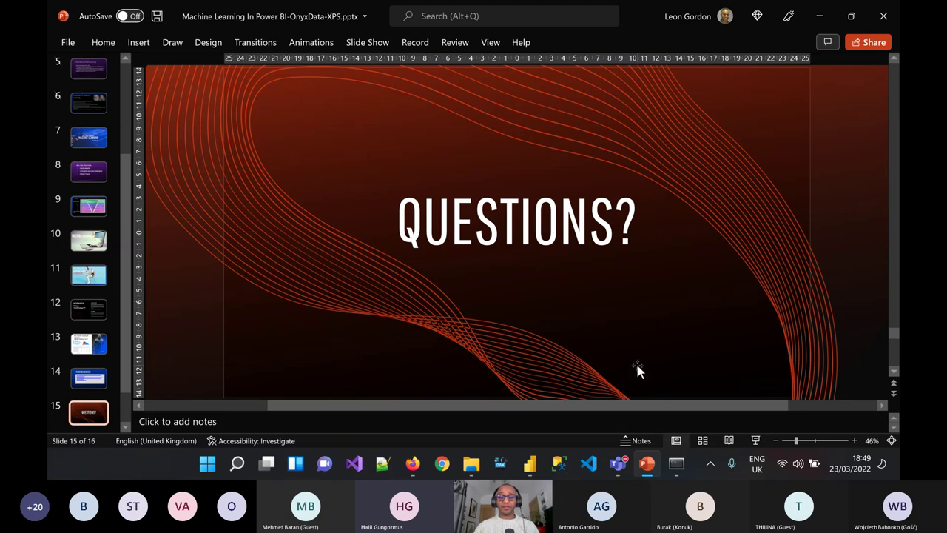
mouse_move(625, 462)
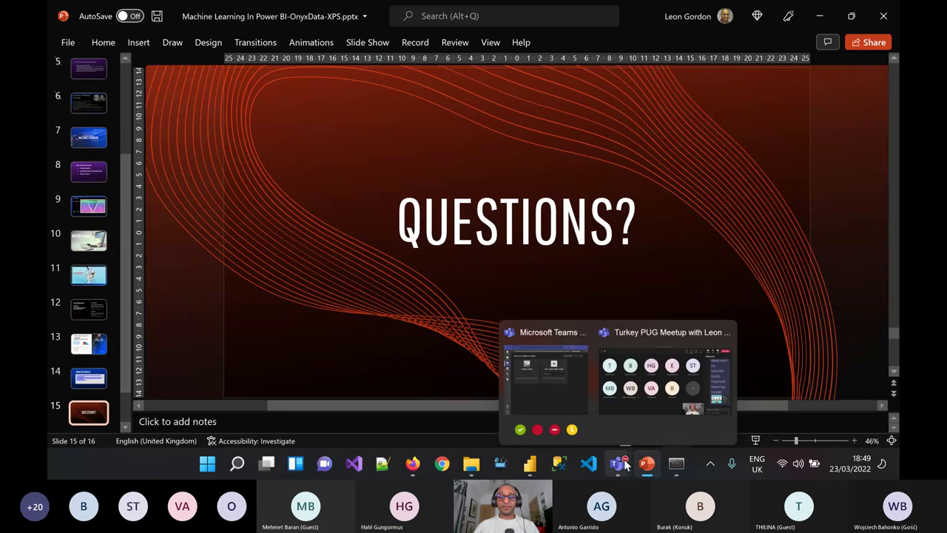
left_click(636, 397)
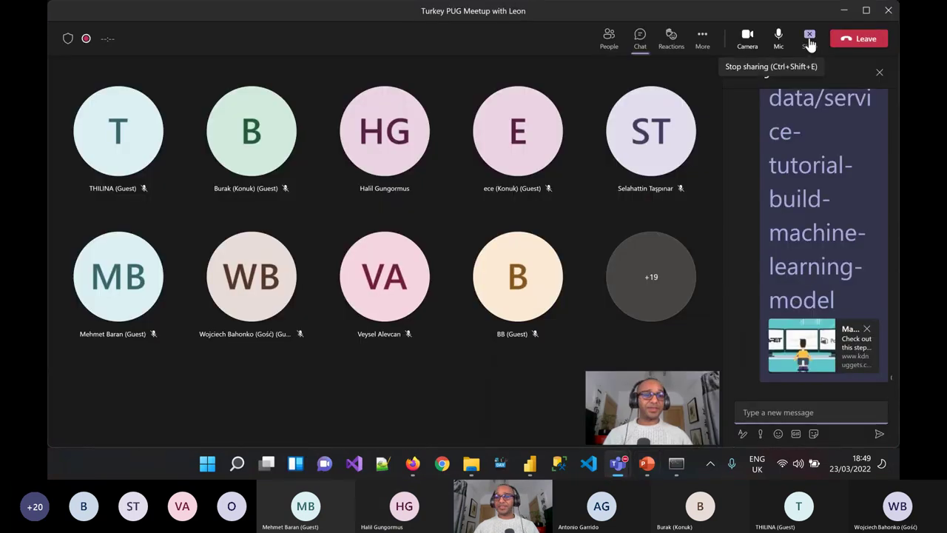
left_click(810, 45)
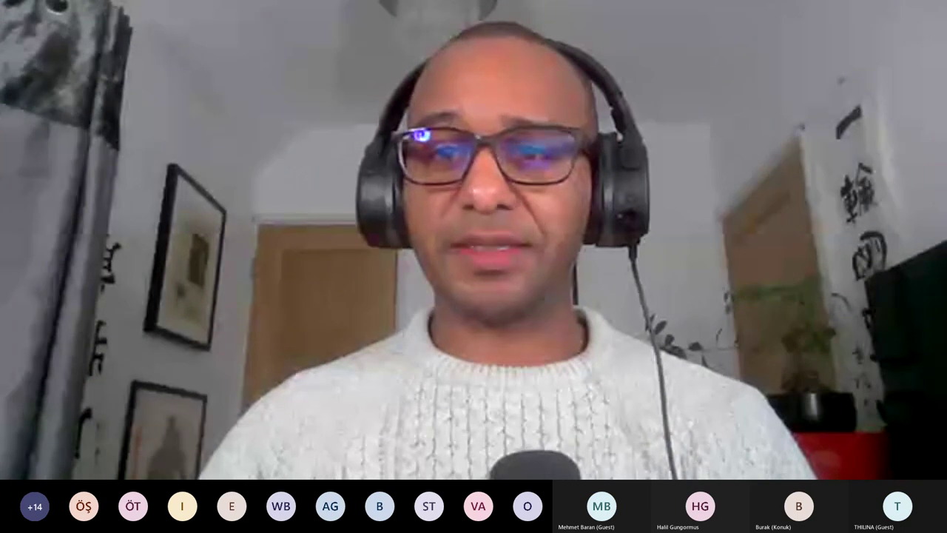